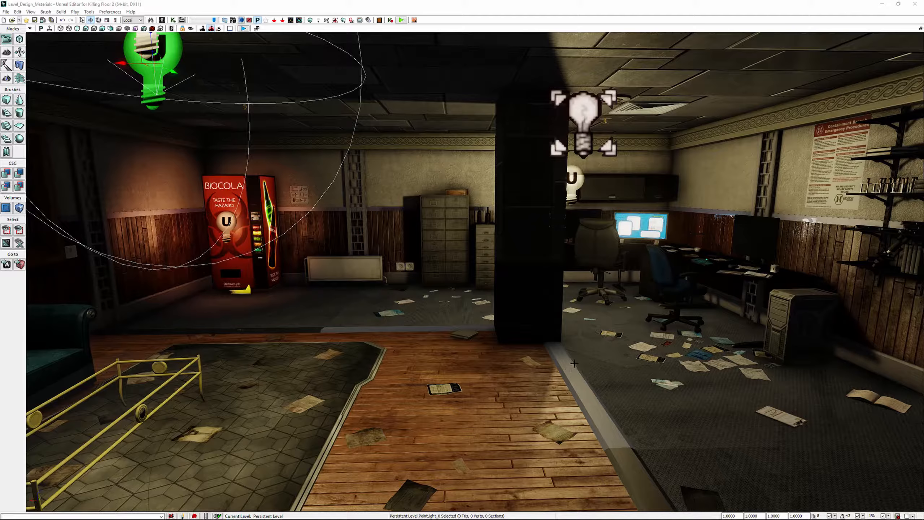
mouse_move(570, 518)
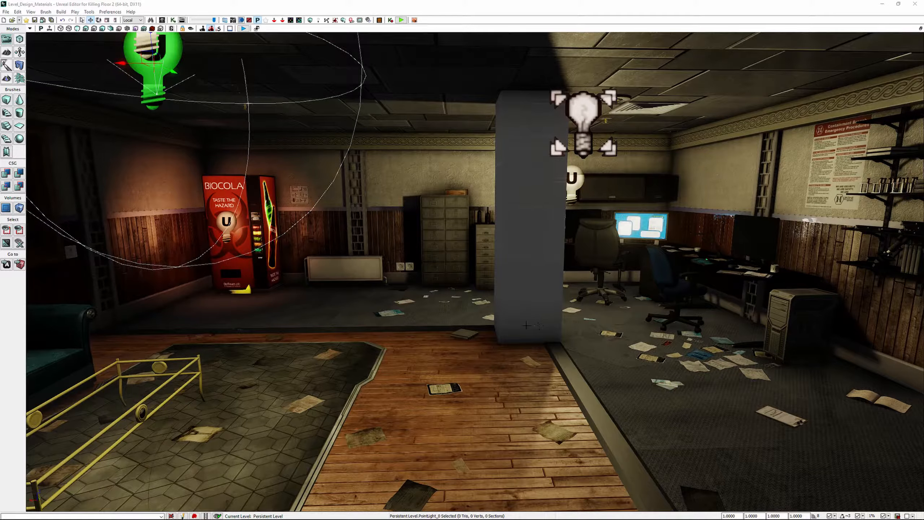
right_drag(517, 315, 451, 306)
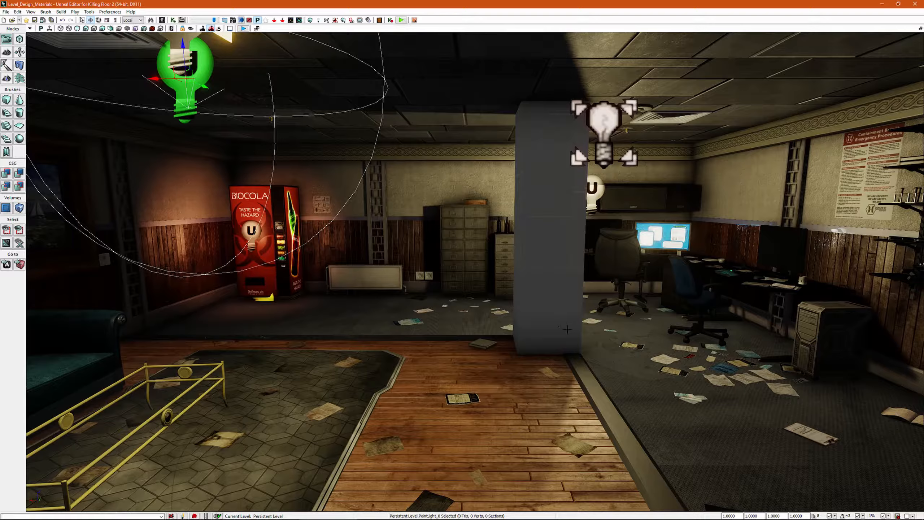
right_drag(529, 322, 531, 327)
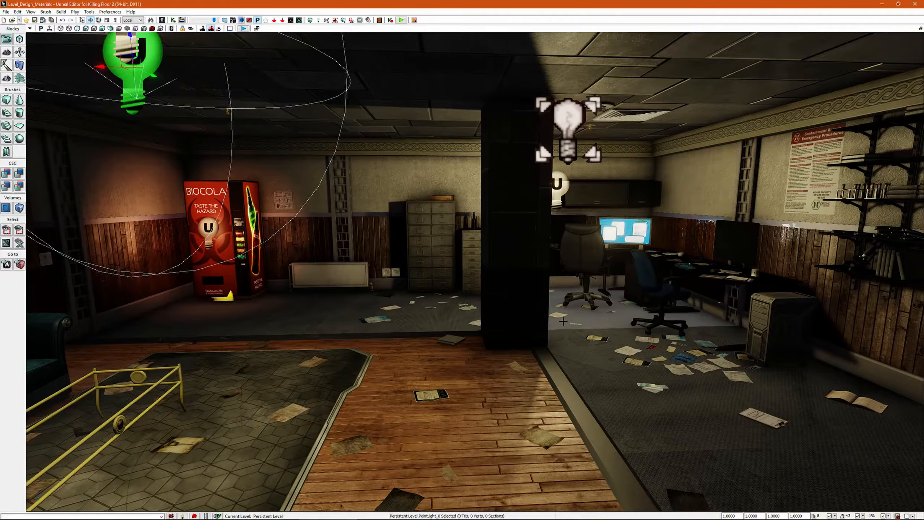
right_drag(557, 334, 547, 357)
Step: Open the Content Browser and minimize its window
key(ctrl+shift+f)
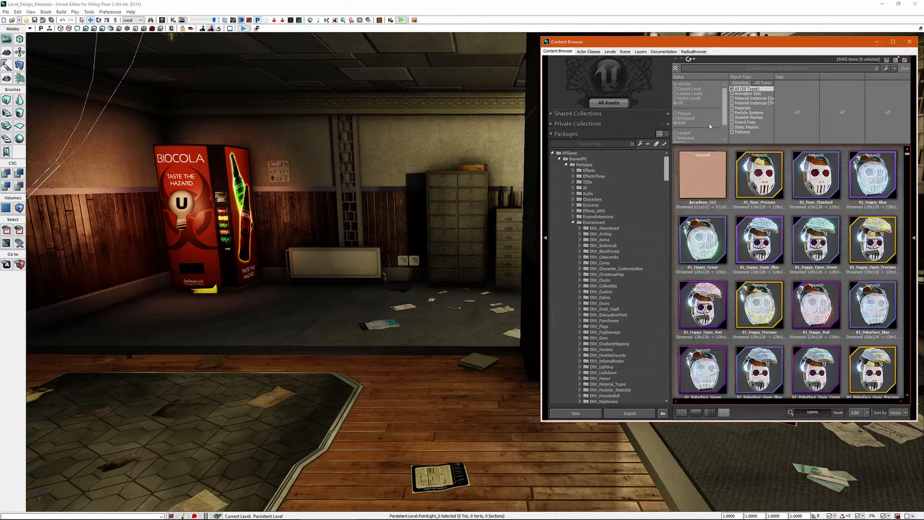
right_drag(395, 259, 407, 256)
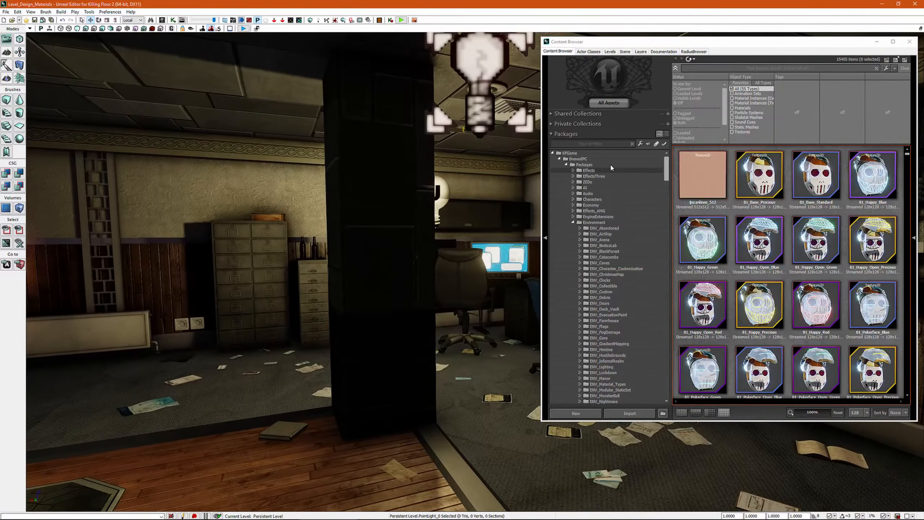
click(877, 42)
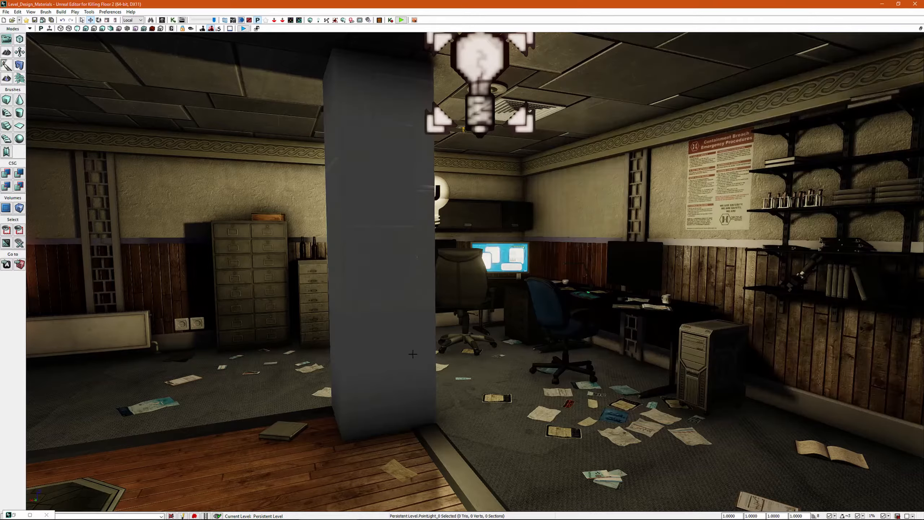
Step: Select the upper plaster wall panel behind the filing cabinet
right_drag(413, 353, 503, 352)
right_drag(545, 215, 458, 215)
click(538, 211)
key(w)
mouse_move(512, 268)
right_down()
mouse_move(527, 251)
mouse_move(546, 285)
mouse_move(509, 284)
right_up()
click(291, 228)
click(458, 233)
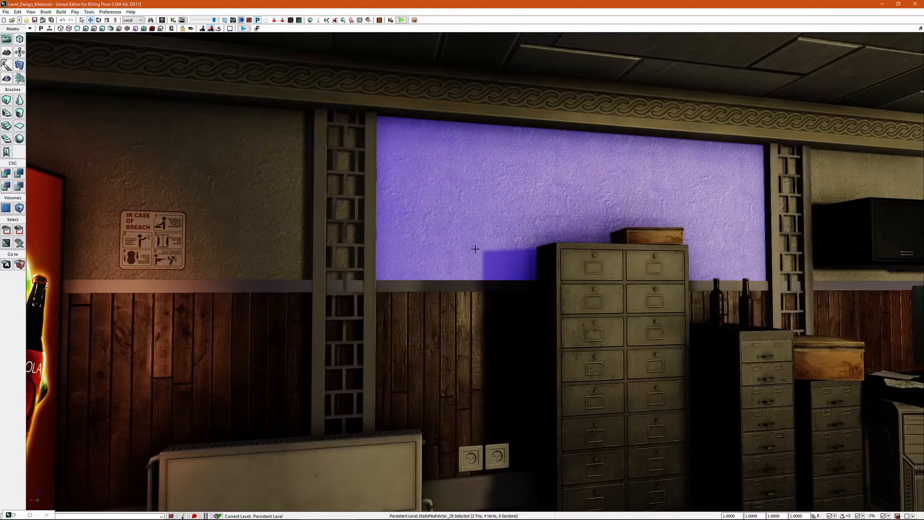
Step: Try to find the selected wall panel's material instance in the Content Browser and restore the minimized browser window
right_click(472, 225)
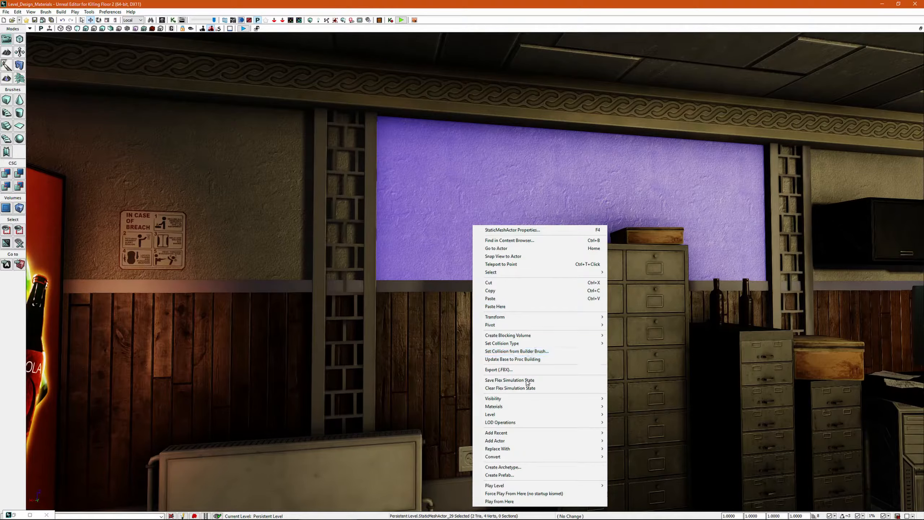
mouse_move(515, 405)
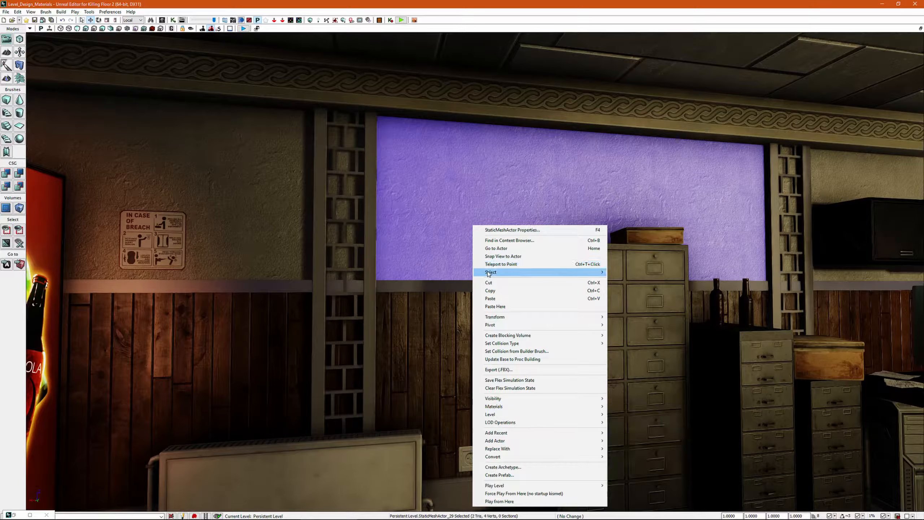
mouse_move(532, 273)
right_drag(422, 175, 536, 242)
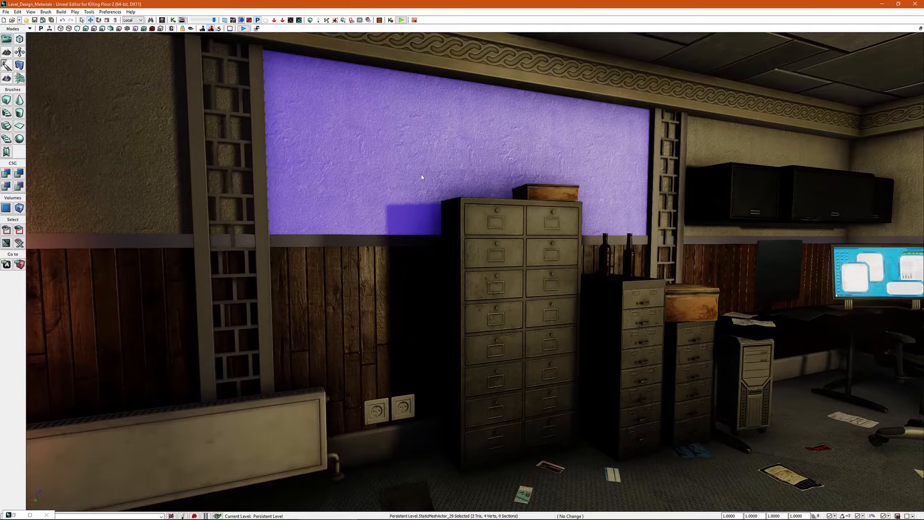
right_click(421, 166)
mouse_move(498, 347)
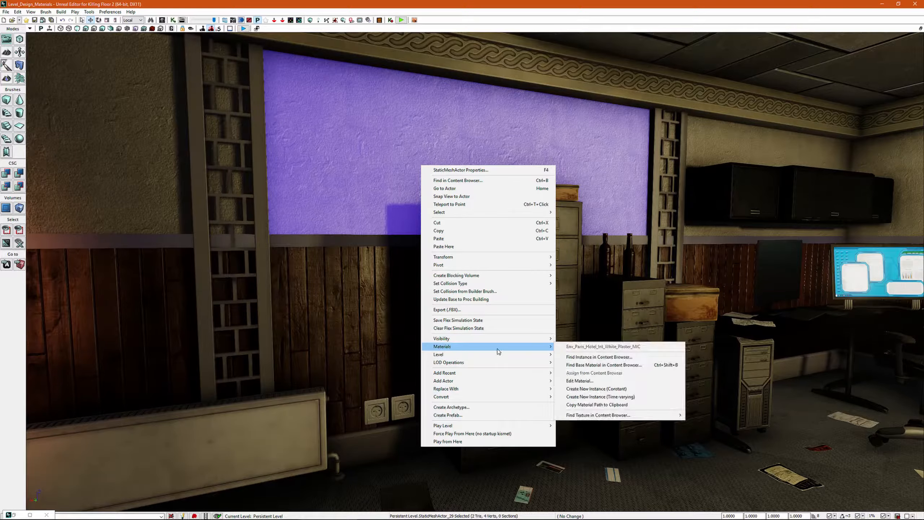
click(586, 358)
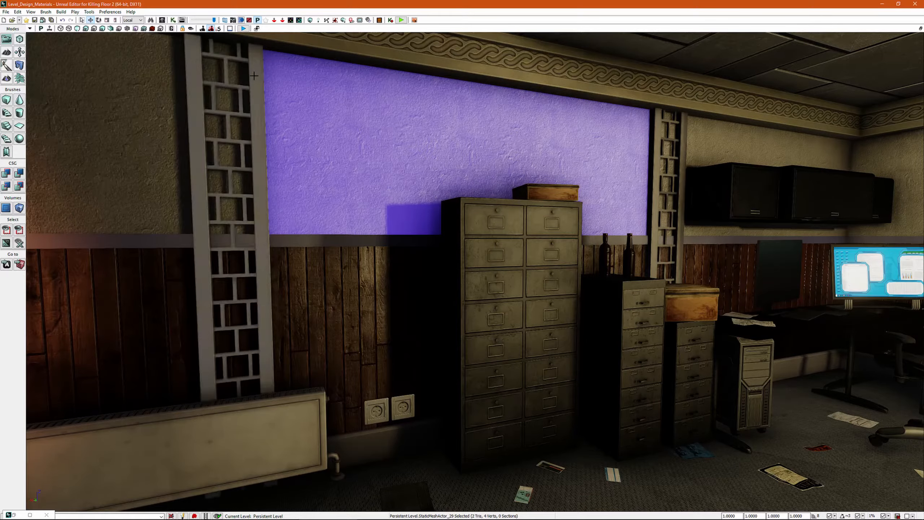
mouse_move(508, 519)
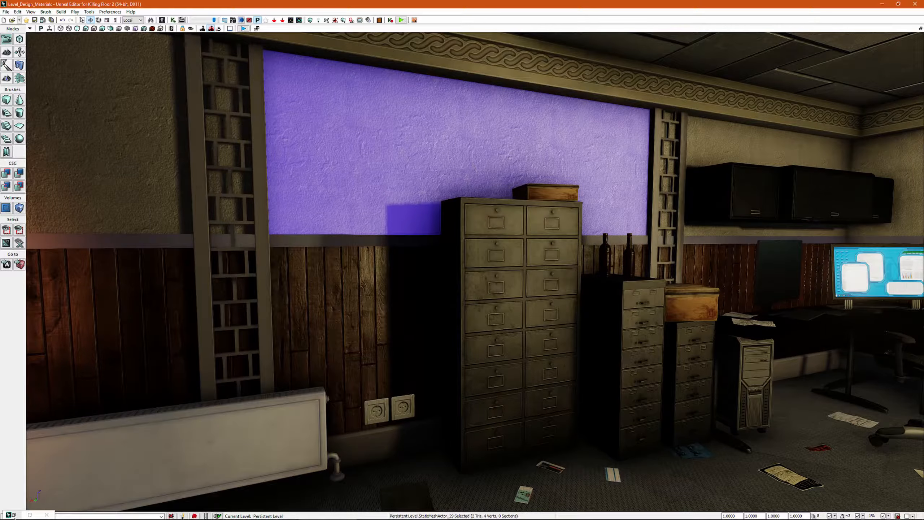
click(13, 517)
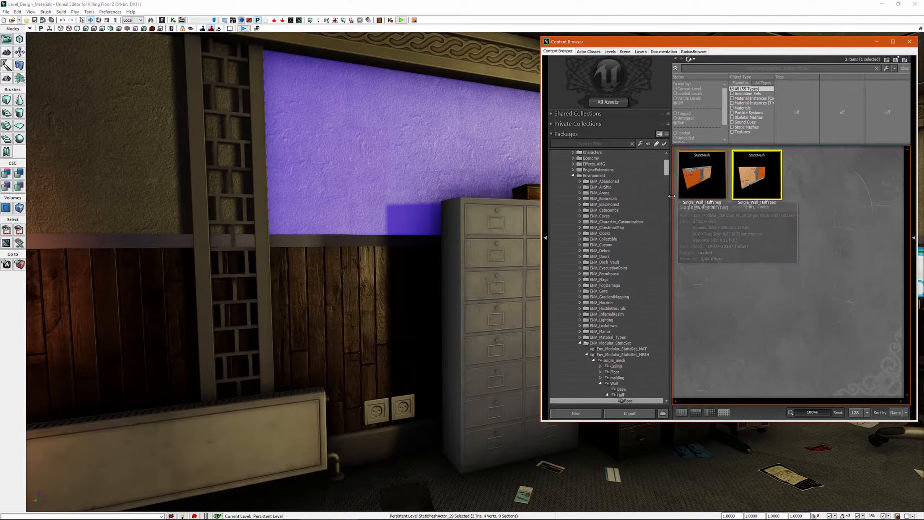
Step: Reposition the Content Browser window and locate the plaster wall panel's material instance in it
mouse_move(453, 286)
right_down()
mouse_move(429, 290)
mouse_move(442, 291)
right_up()
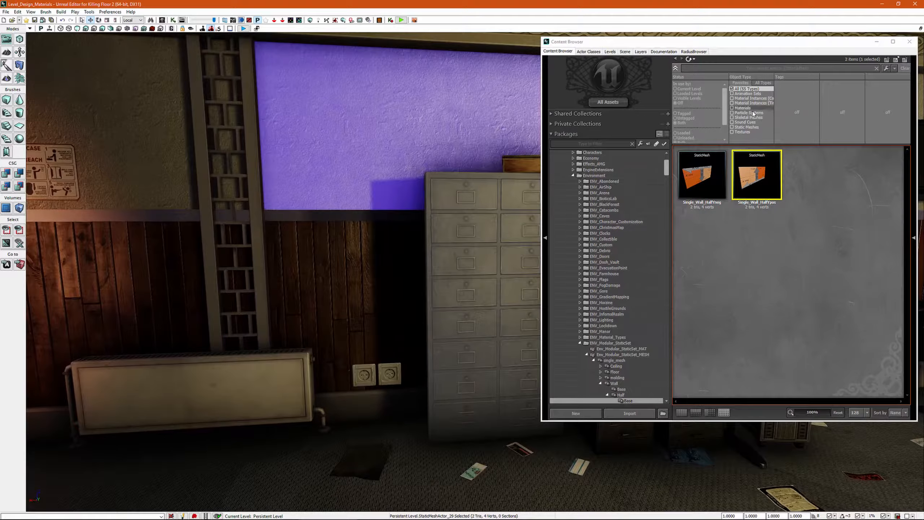
drag(714, 41, 559, 19)
drag(843, 97, 761, 80)
drag(678, 45, 775, 44)
mouse_move(365, 156)
right_down()
mouse_move(291, 151)
mouse_move(364, 156)
right_up()
right_click(364, 156)
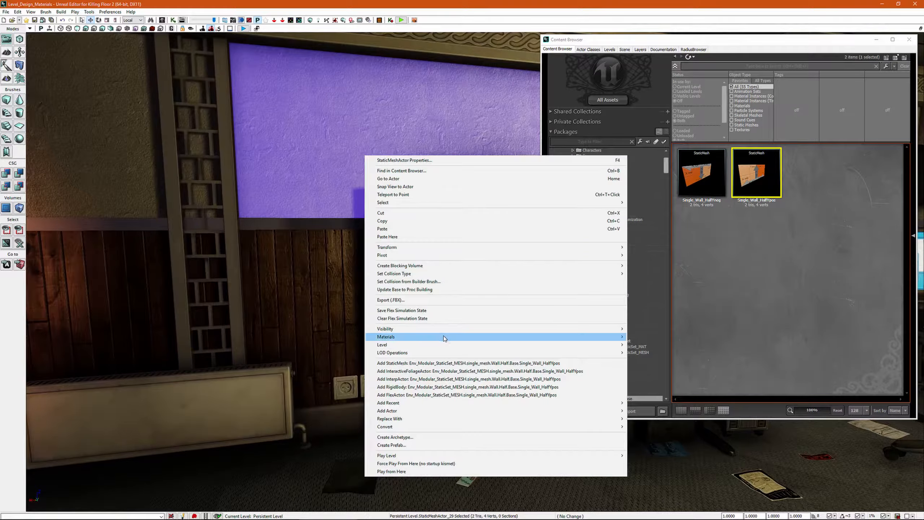
mouse_move(430, 339)
click(660, 349)
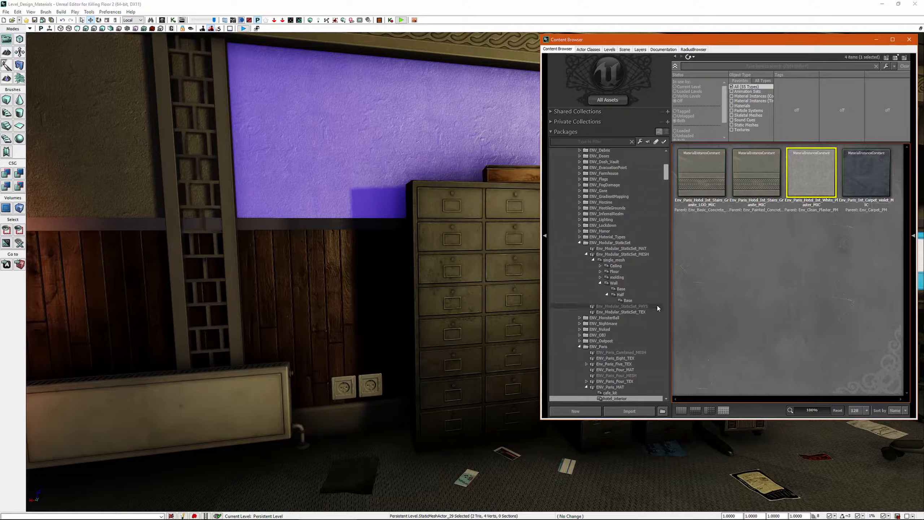
mouse_move(811, 179)
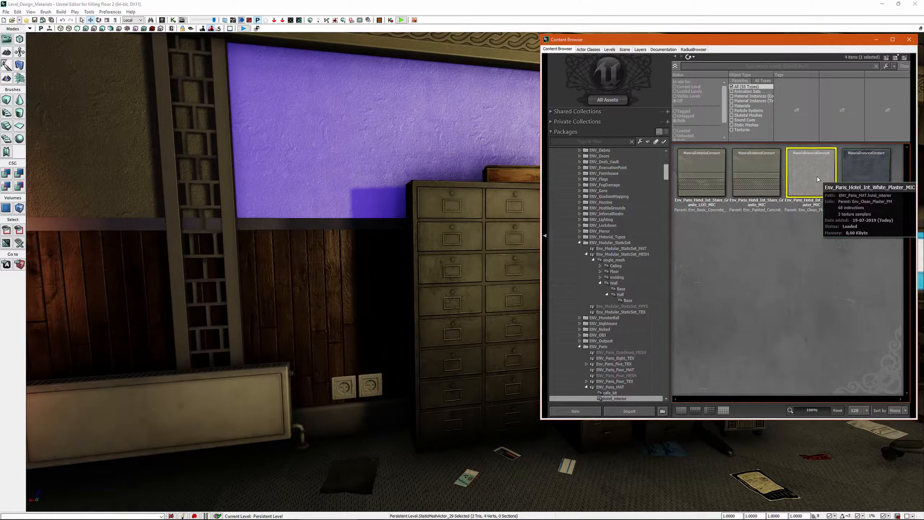
Step: Try applying Env_Paris_Hotel_Int_White_Plaster_MIC to surfaces around the filing cabinet and undo the trial assignments
drag(819, 173, 477, 311)
right_drag(477, 311, 422, 324)
key(ctrl+z)
drag(802, 185, 217, 226)
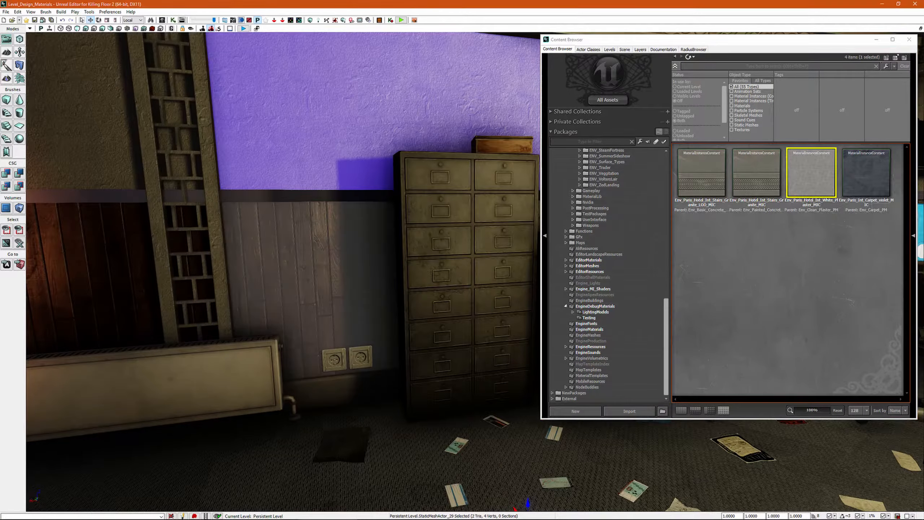
mouse_move(217, 226)
right_down()
mouse_move(182, 255)
mouse_move(221, 206)
mouse_move(216, 221)
right_up()
key(ctrl+z)
drag(810, 181, 435, 125)
right_drag(479, 240, 440, 208)
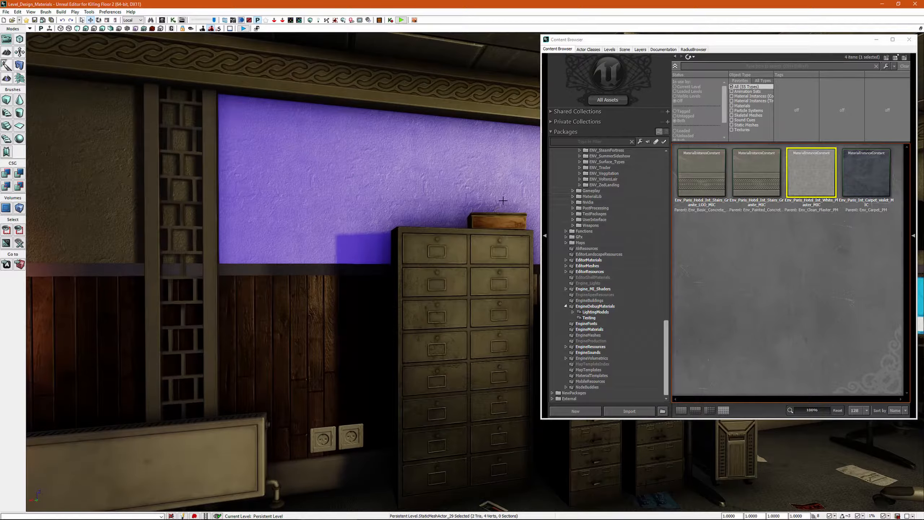
Step: Open Env_Paris_Hotel_Int_White_Plaster_MIC in the Material Instance Editor, review its parameter groups, and close the editor
right_click(800, 172)
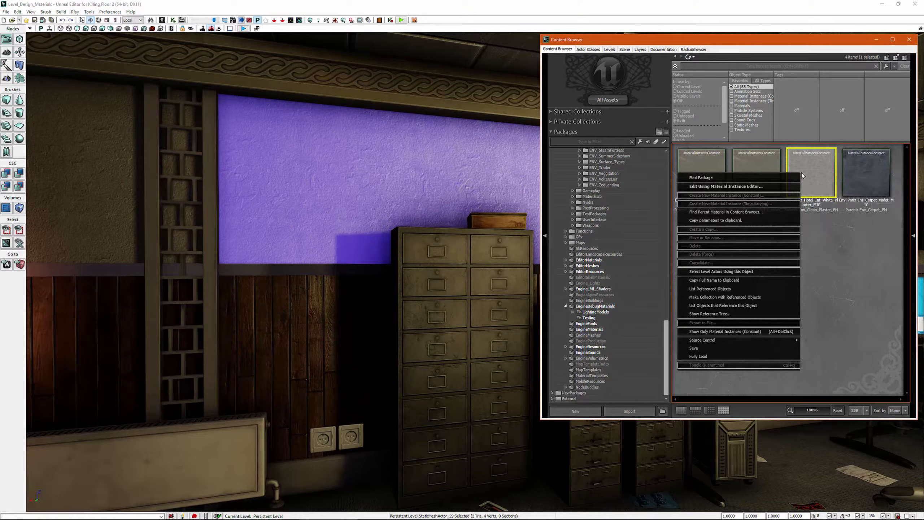
click(727, 187)
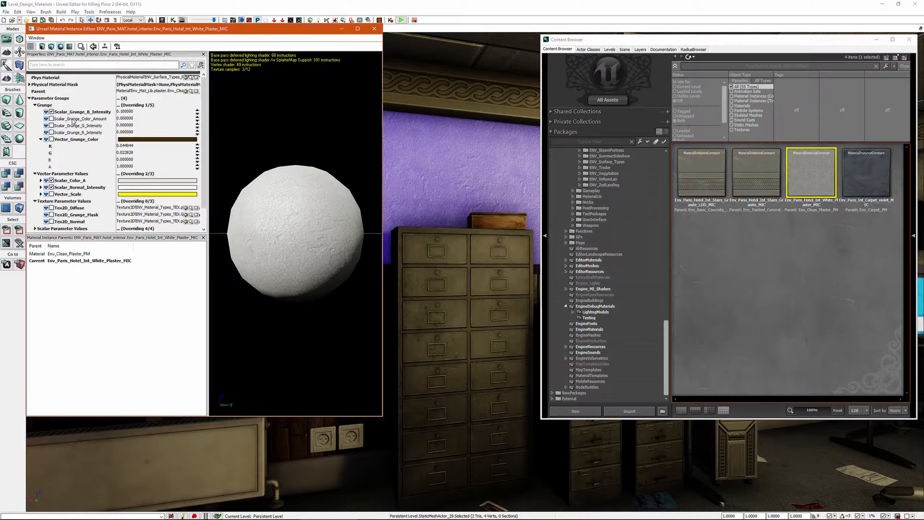
scroll(196, 109, down, 2)
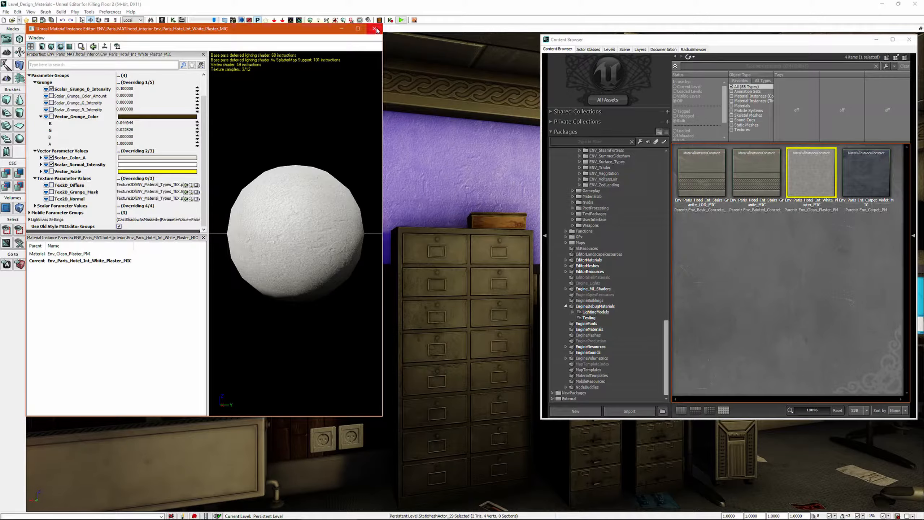
click(376, 29)
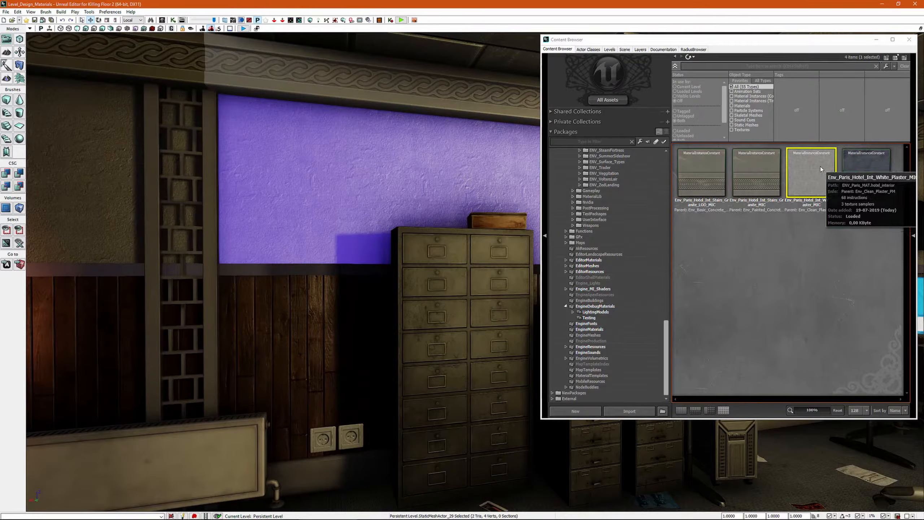
Step: Reopen the white plaster material instance in the Material Instance Editor
right_click(802, 170)
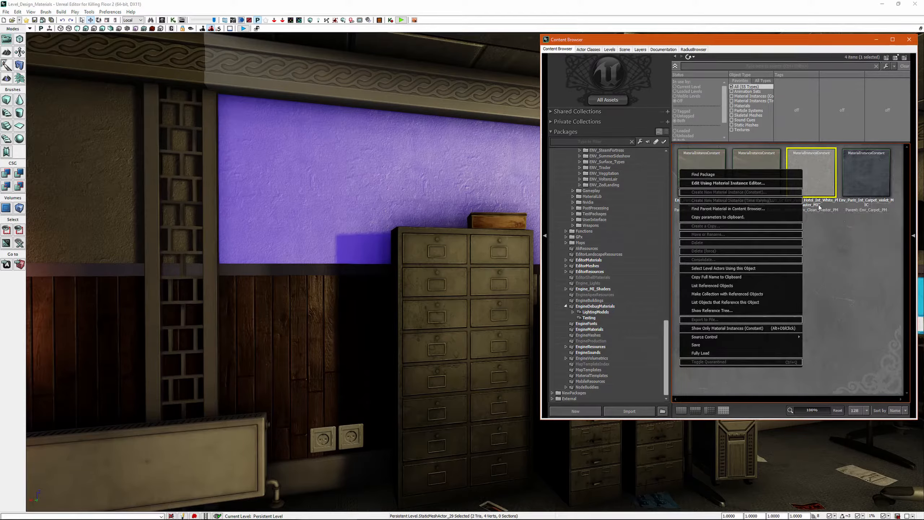
click(816, 176)
right_click(804, 171)
click(774, 186)
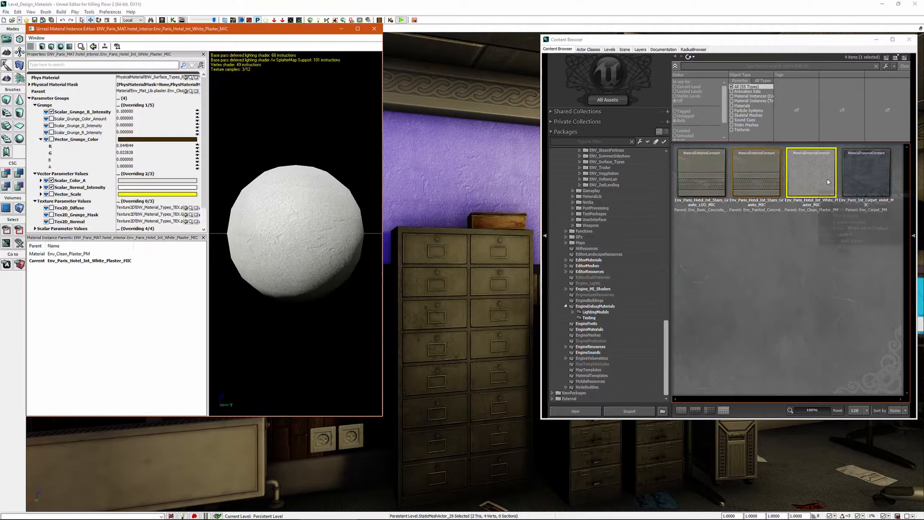
Step: Browse to the hotel_interior group of ENV_Paris_MAT, select the white plaster material instance, and close its editor
drag(666, 347, 665, 246)
click(600, 264)
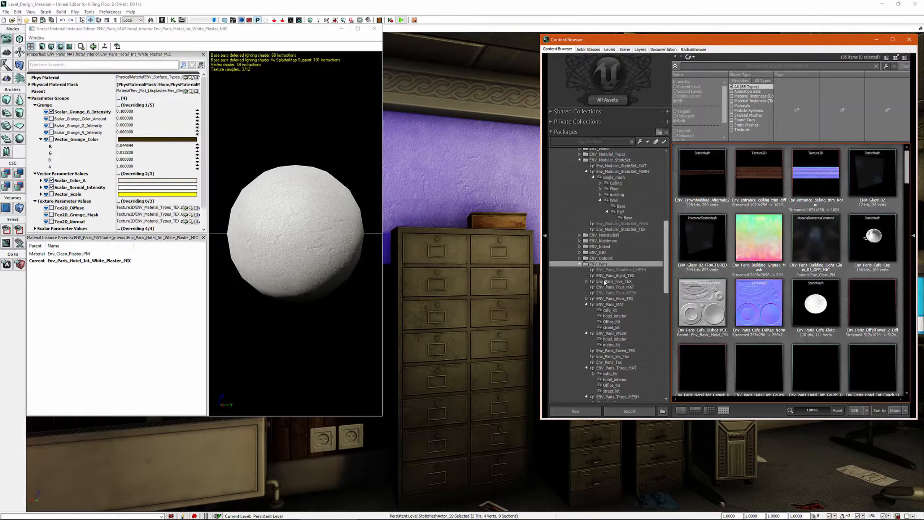
click(611, 316)
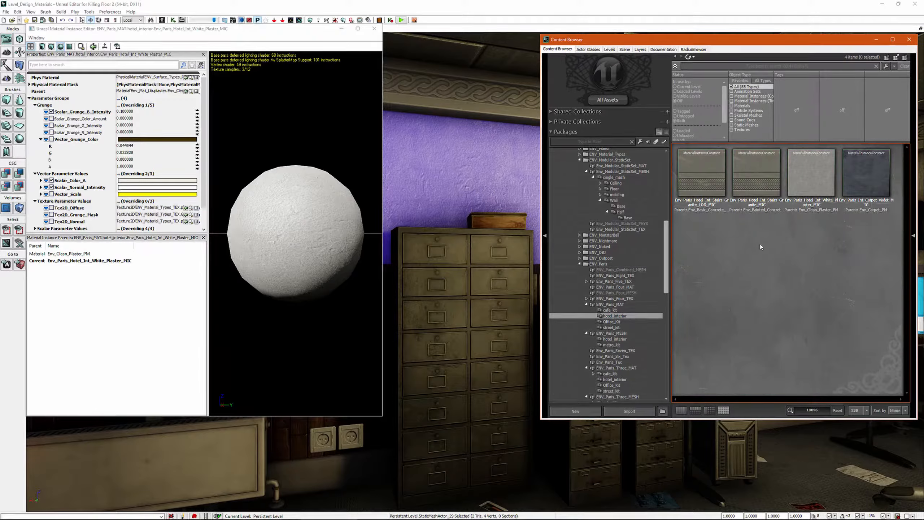
click(812, 173)
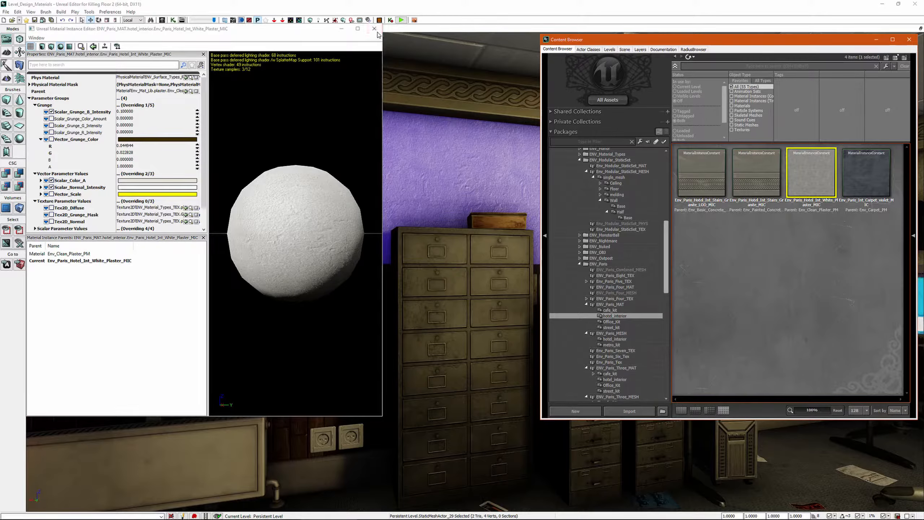
click(375, 29)
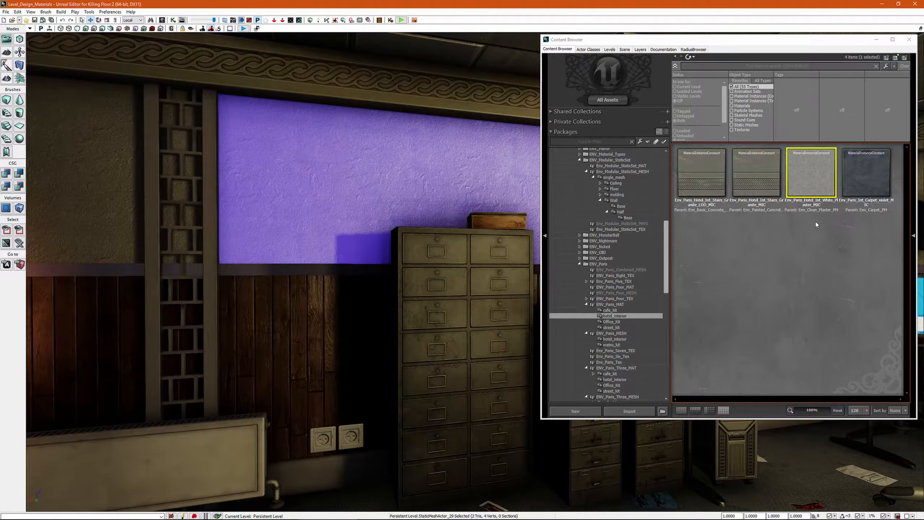
Step: Assign Env_Paris_Hotel_Int_White_Plaster_MIC to the plaster wall panel behind the filing cabinet
click(808, 175)
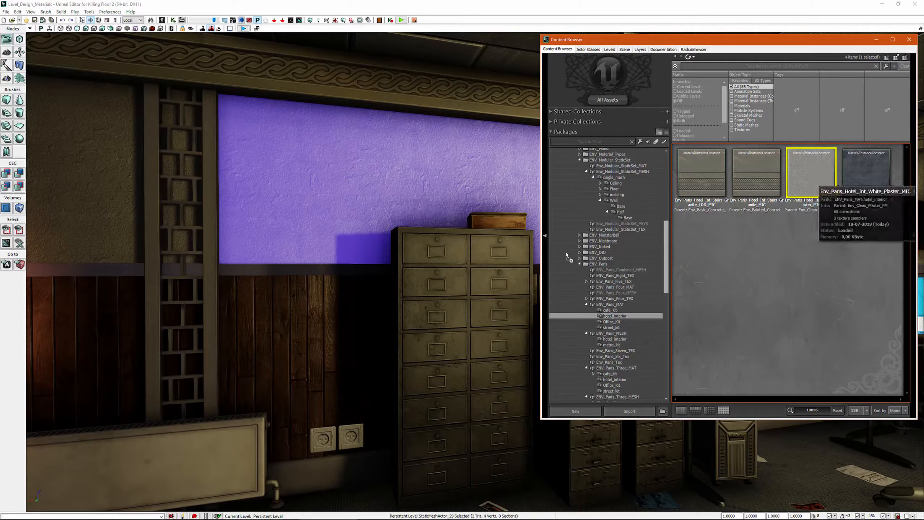
click(384, 249)
mouse_move(422, 236)
right_down()
mouse_move(401, 232)
mouse_move(429, 249)
right_up()
Step: Expand the External packages and show the contents of the level_design_materials map package
drag(666, 178, 663, 361)
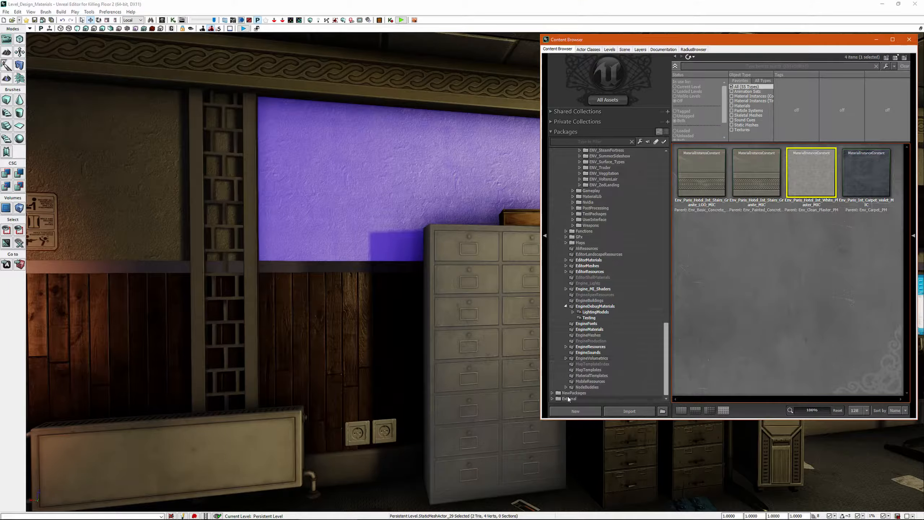
click(554, 399)
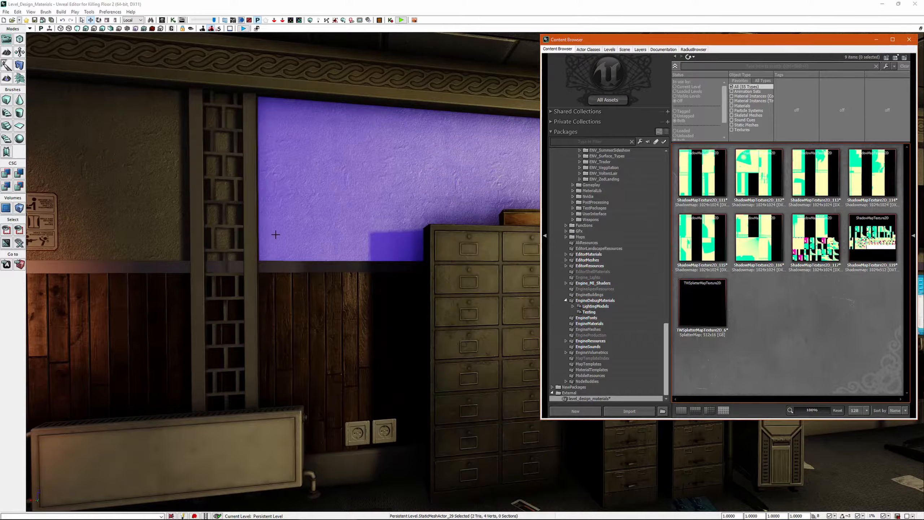
click(25, 6)
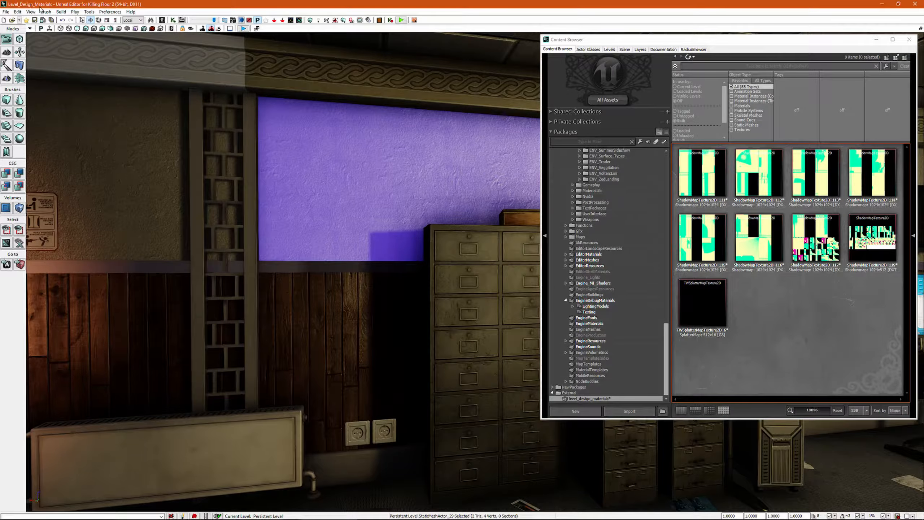
right_drag(225, 239, 240, 226)
click(592, 399)
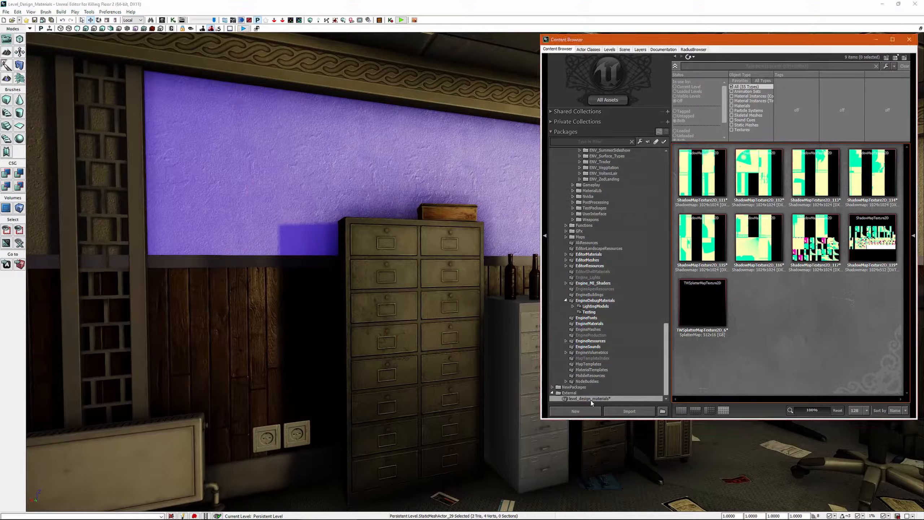
click(699, 312)
click(710, 182)
click(753, 182)
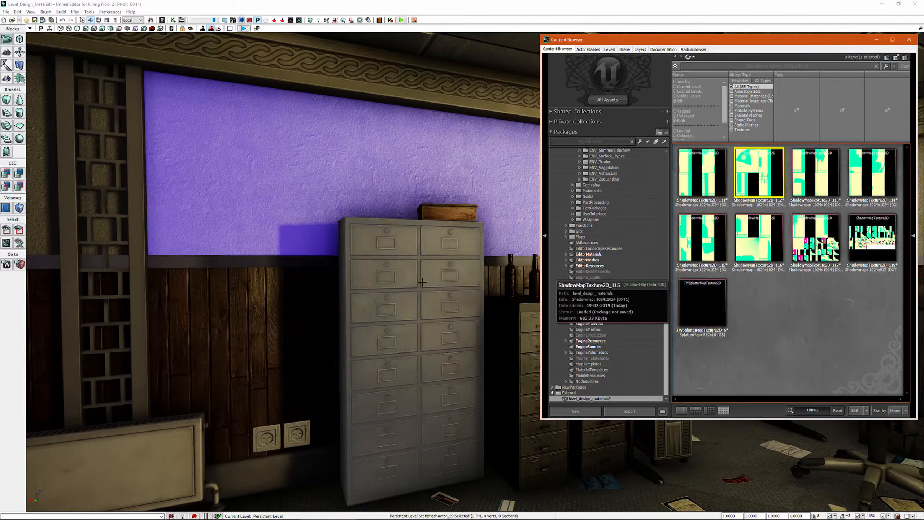
right_drag(419, 281, 231, 297)
right_drag(498, 262, 549, 239)
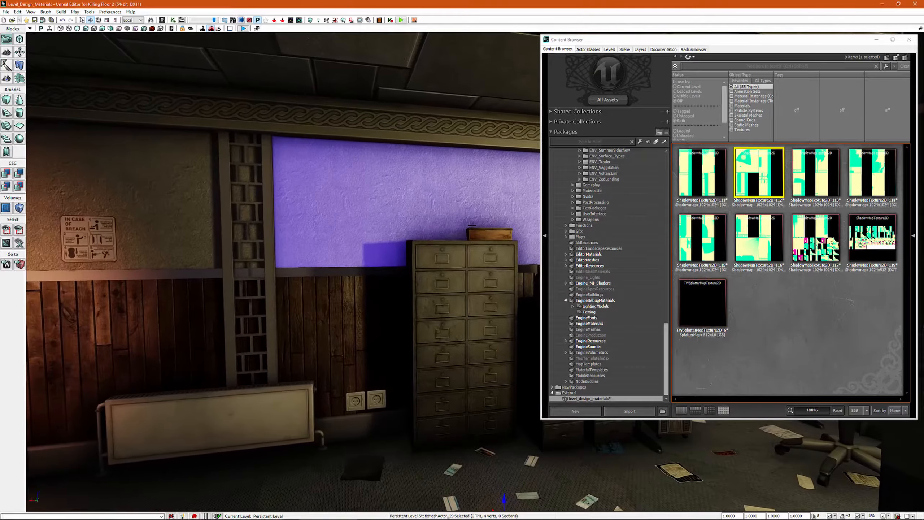
Step: Start a new MaterialInstanceConstant with Level_Design_Materials as its package, reviewing the other available packages
click(761, 297)
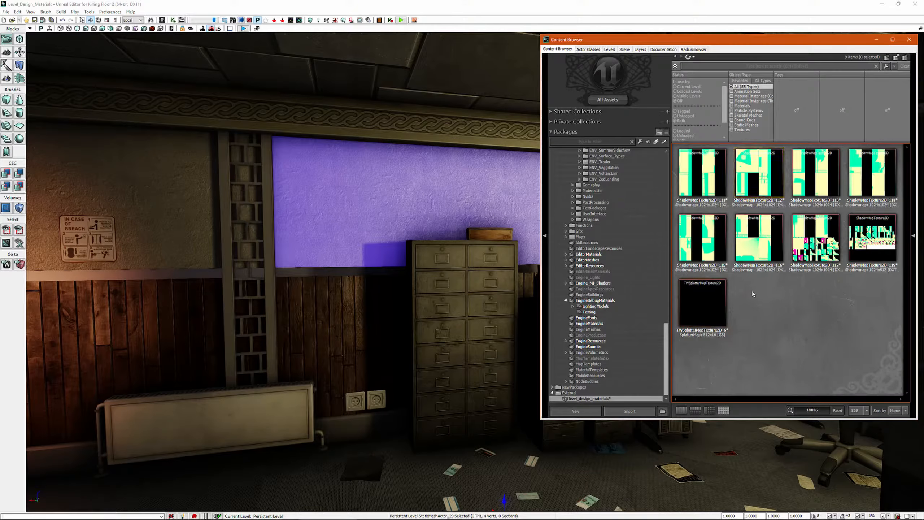
right_click(755, 299)
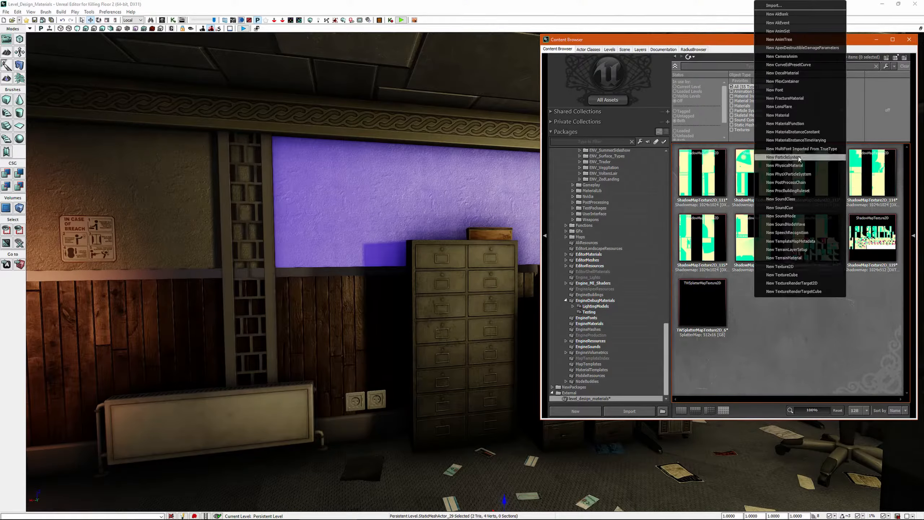
click(802, 131)
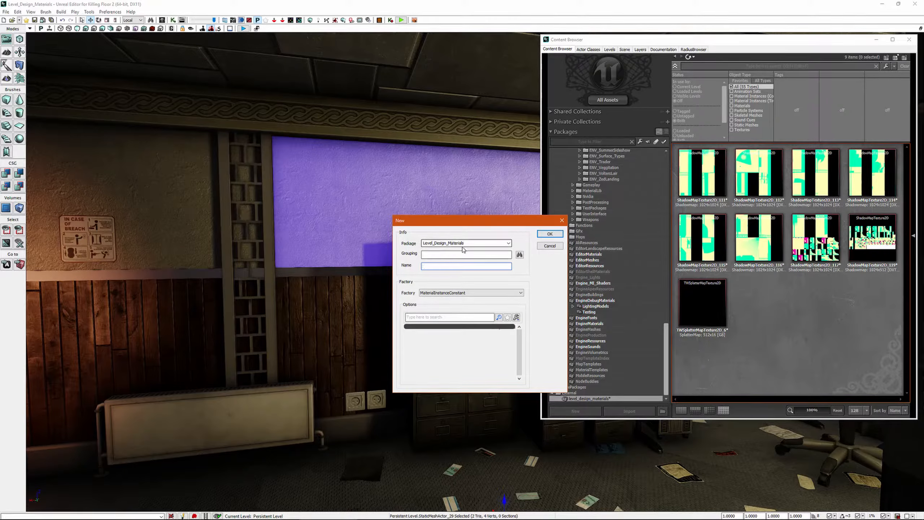
double_click(480, 245)
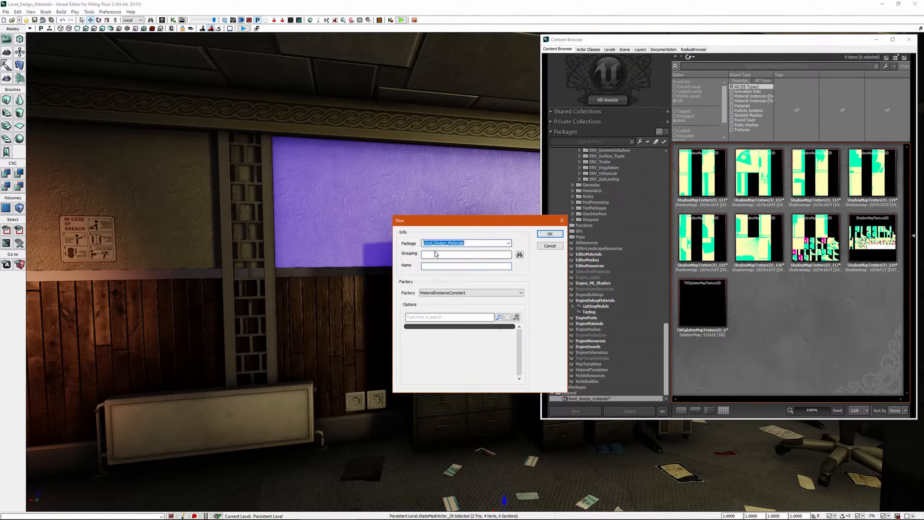
click(509, 243)
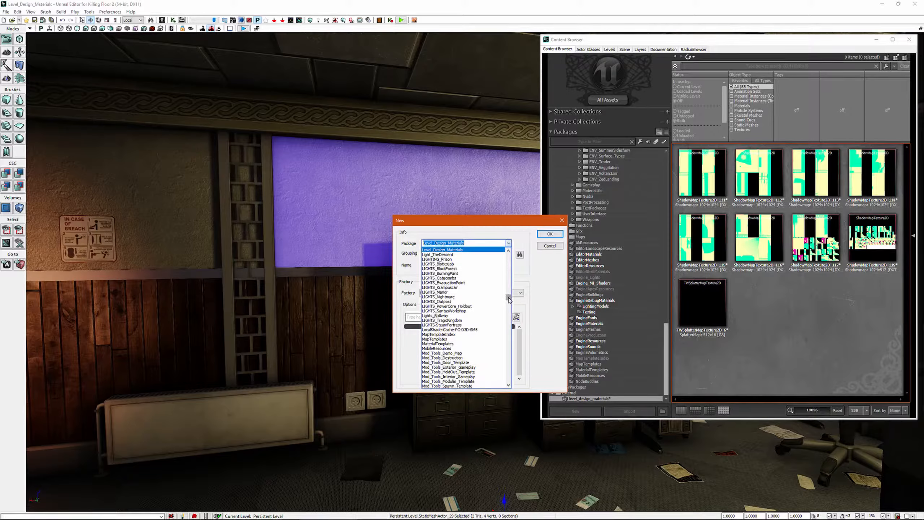
drag(509, 299, 511, 267)
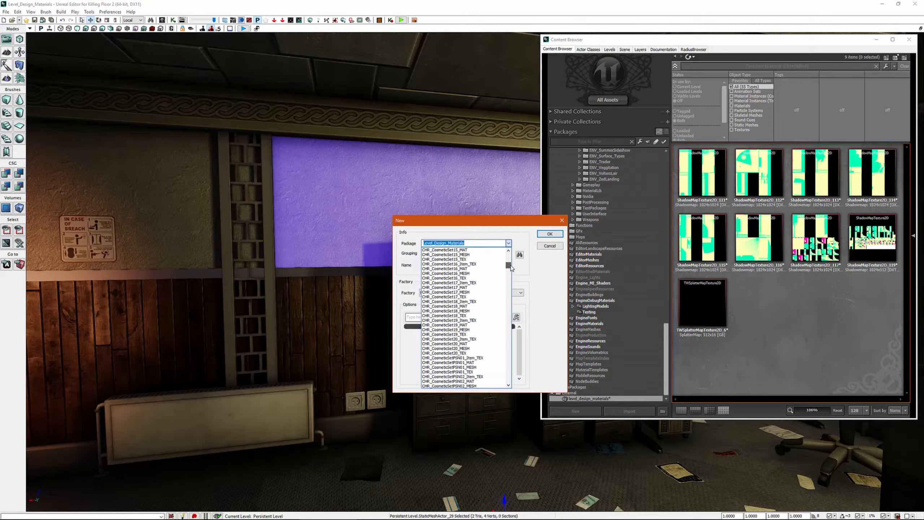
click(460, 243)
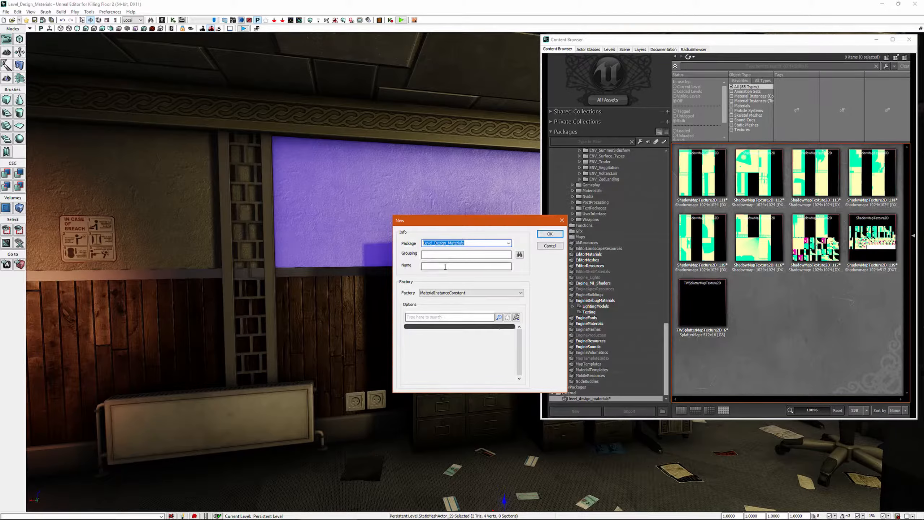
Step: Leave the grouping empty, name the new material instance White_Paint_Edited_MIC, and create it
click(433, 255)
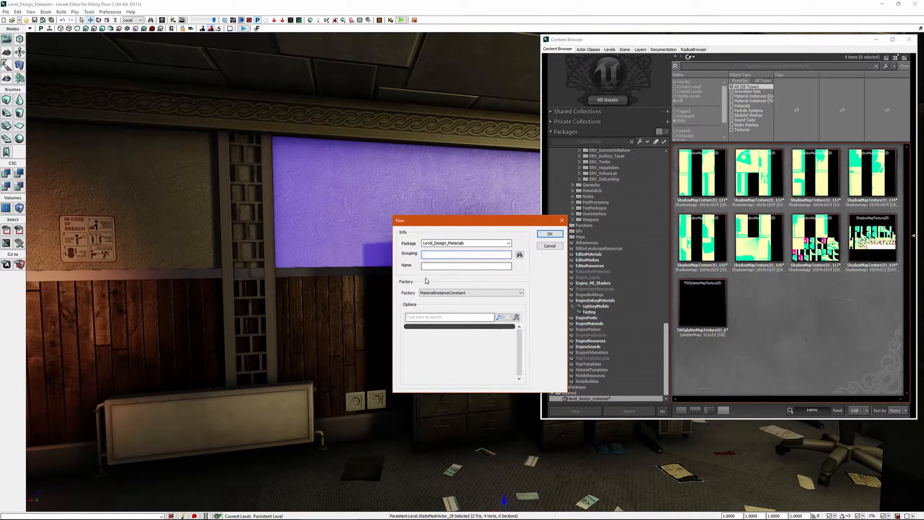
click(431, 267)
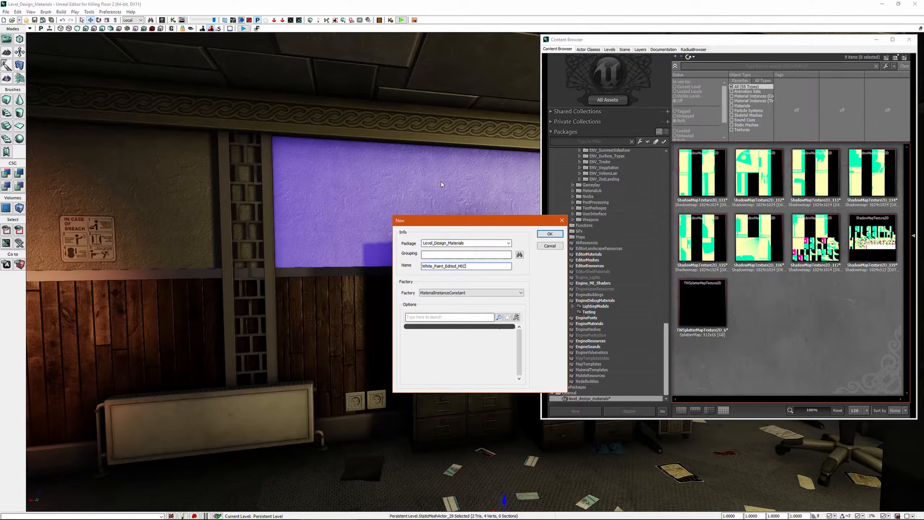
double_click(452, 266)
click(549, 234)
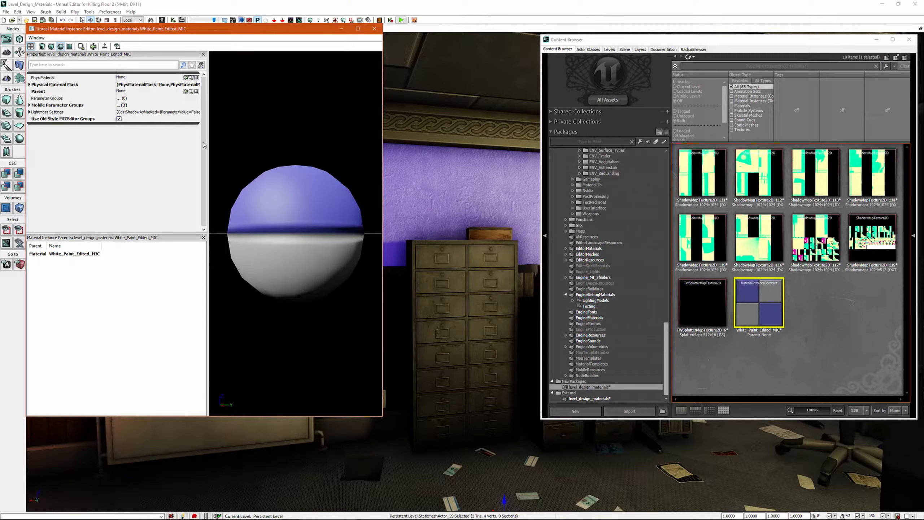
Step: Try dropping White_Paint_Edited_MIC into the office scene, undo it, close its editor, and restore the plaster wall's selection
mouse_move(757, 307)
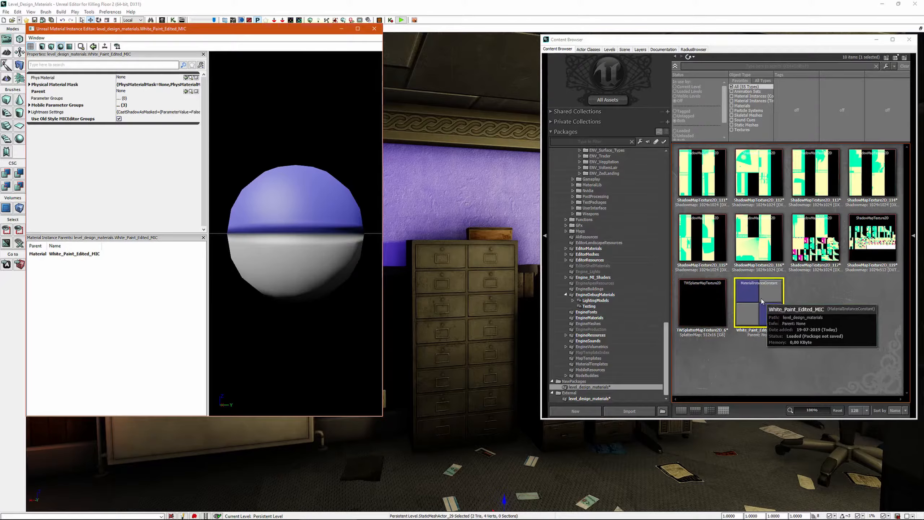
right_drag(509, 310, 436, 295)
drag(762, 303, 459, 234)
mouse_move(458, 234)
right_down()
mouse_move(449, 235)
mouse_move(478, 237)
mouse_move(433, 239)
mouse_move(474, 243)
right_up()
key(ctrl+z)
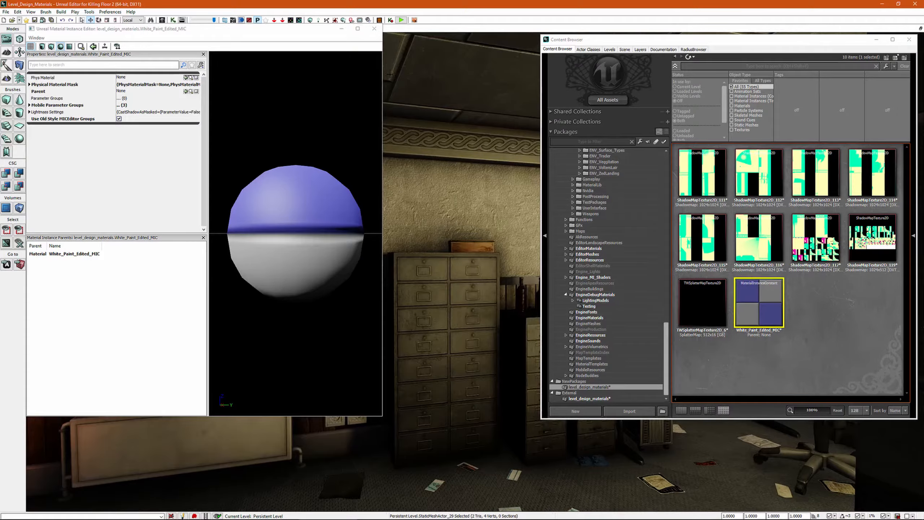
click(376, 30)
right_drag(434, 169, 436, 200)
key(ctrl+y)
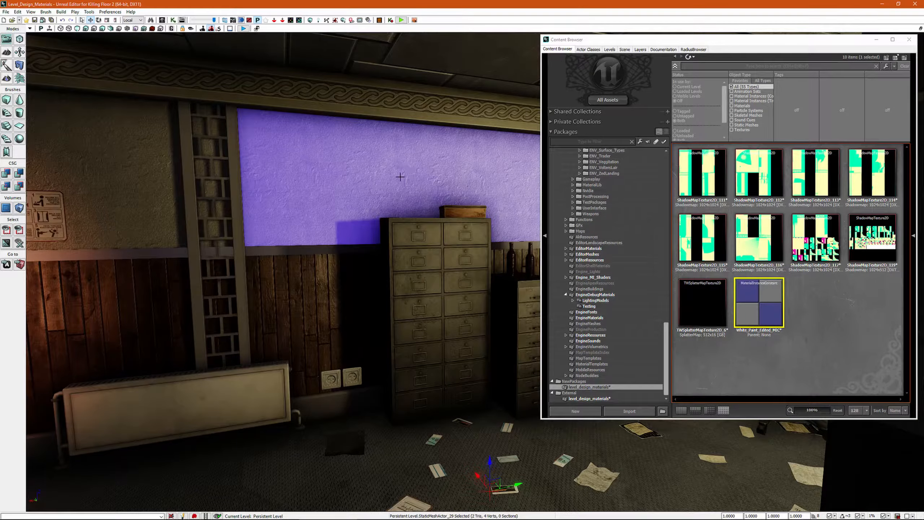
mouse_move(756, 304)
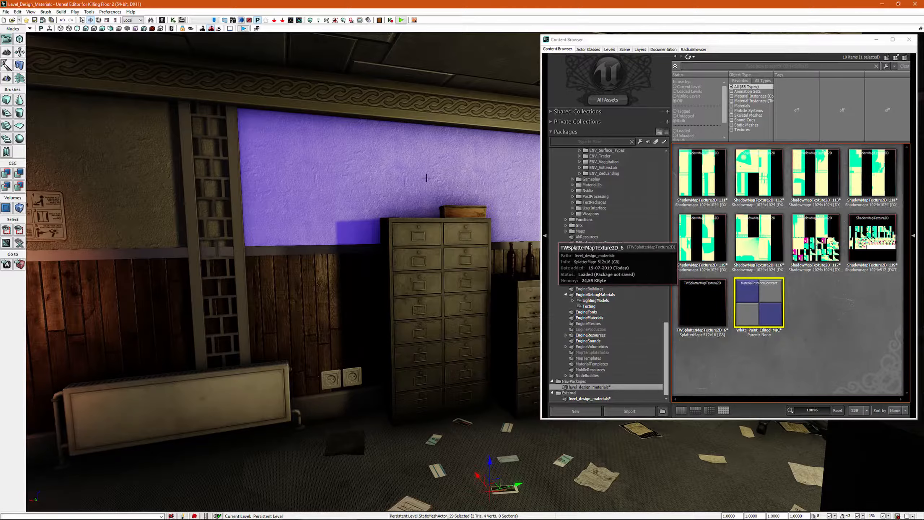
right_drag(327, 179, 361, 176)
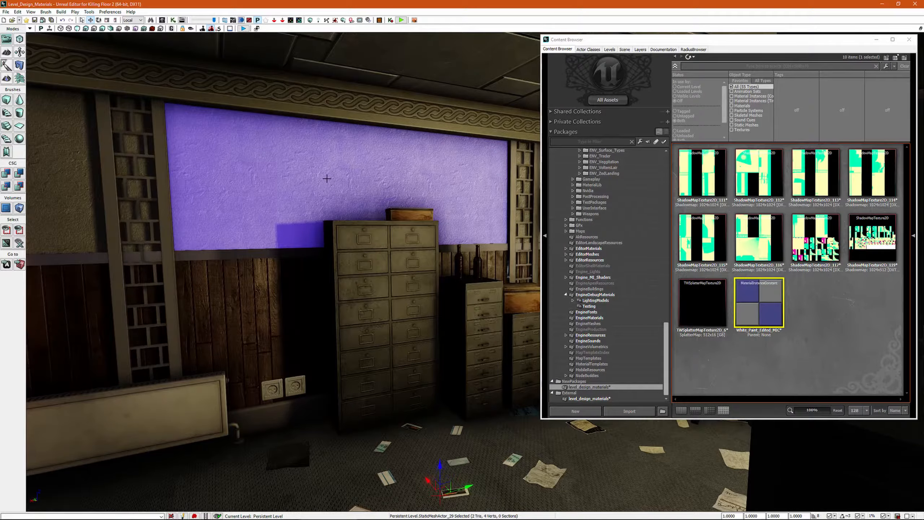
right_click(333, 179)
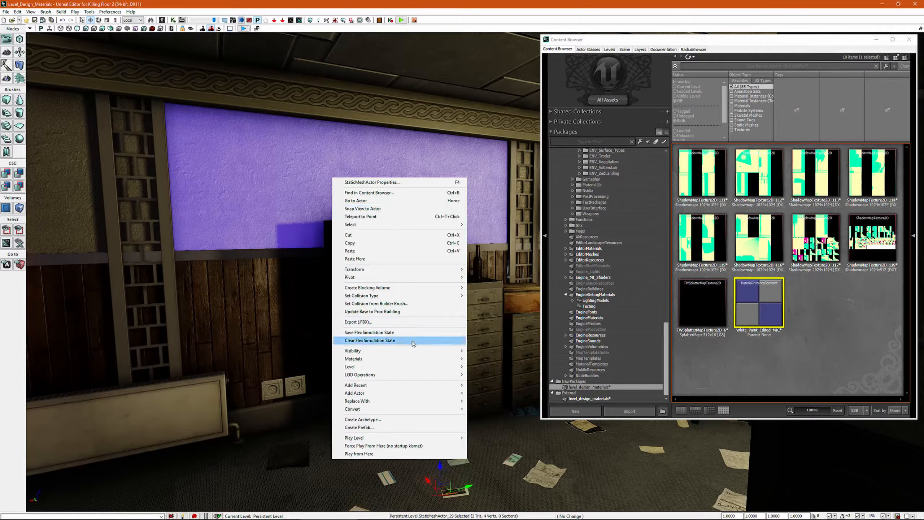
mouse_move(370, 361)
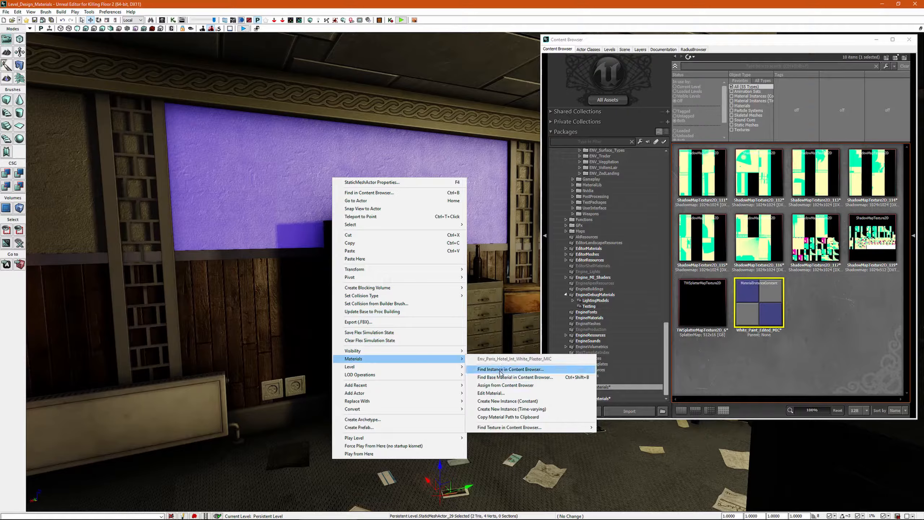
right_drag(486, 320, 495, 260)
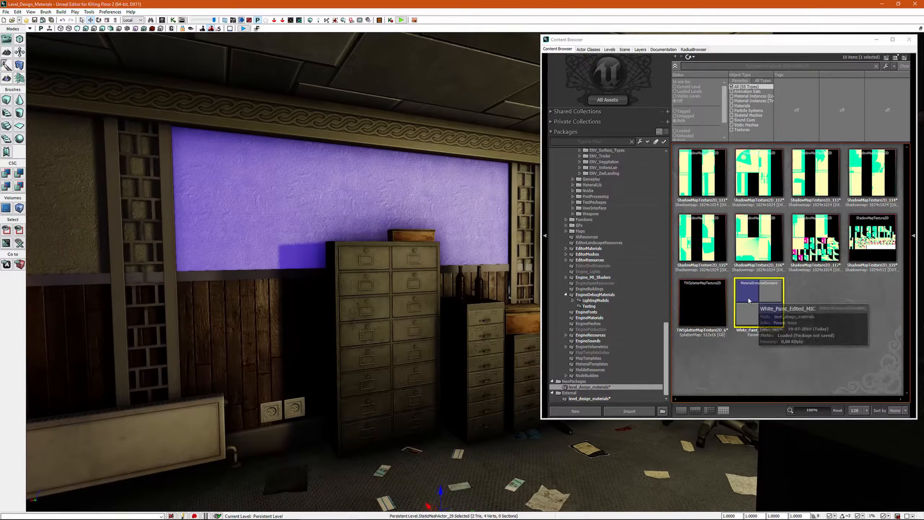
Step: Reopen White_Paint_Edited_MIC for editing and set its parent to the plaster wall's material instance, Env_Paris_Hotel_Int_White_Plaster_MIC
right_click(746, 299)
click(775, 313)
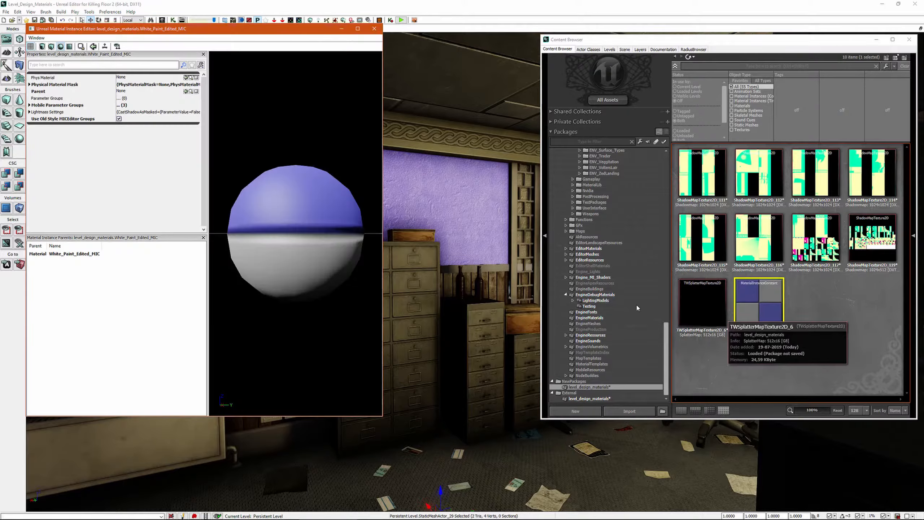
right_drag(448, 141, 139, 89)
right_drag(474, 164, 479, 247)
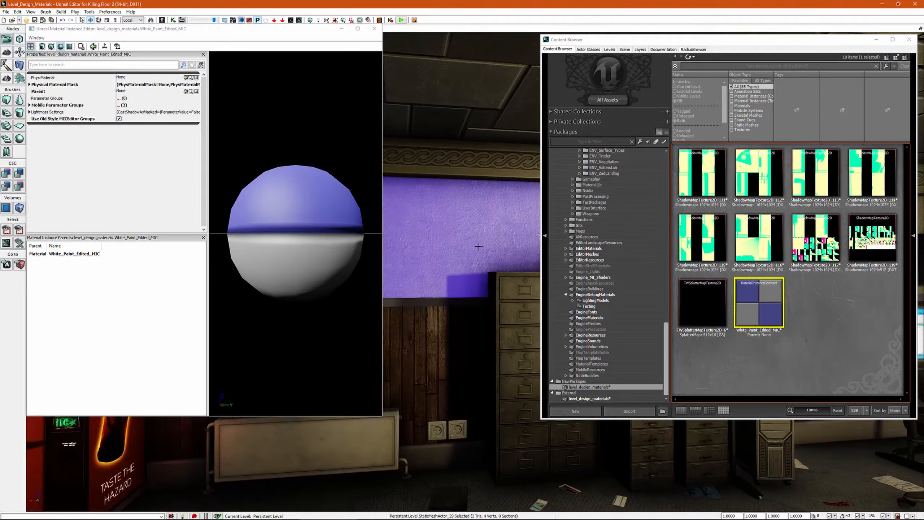
right_click(452, 219)
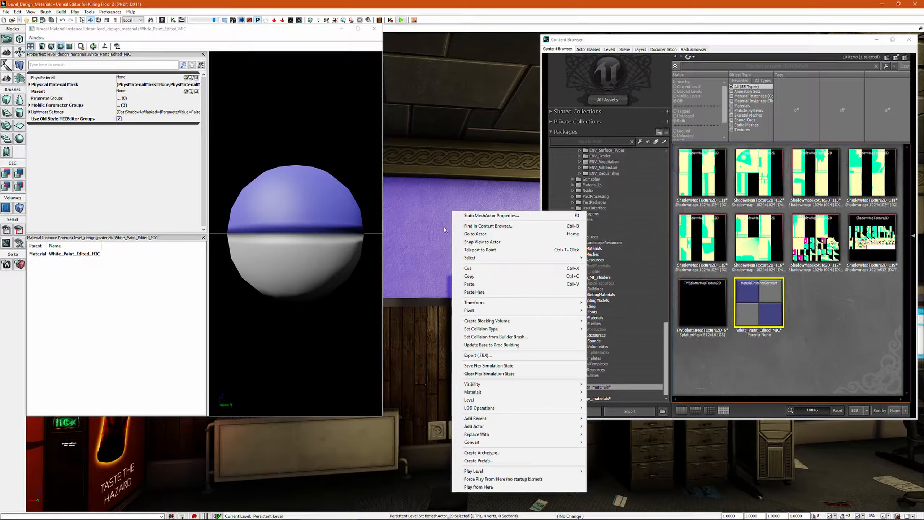
mouse_move(490, 393)
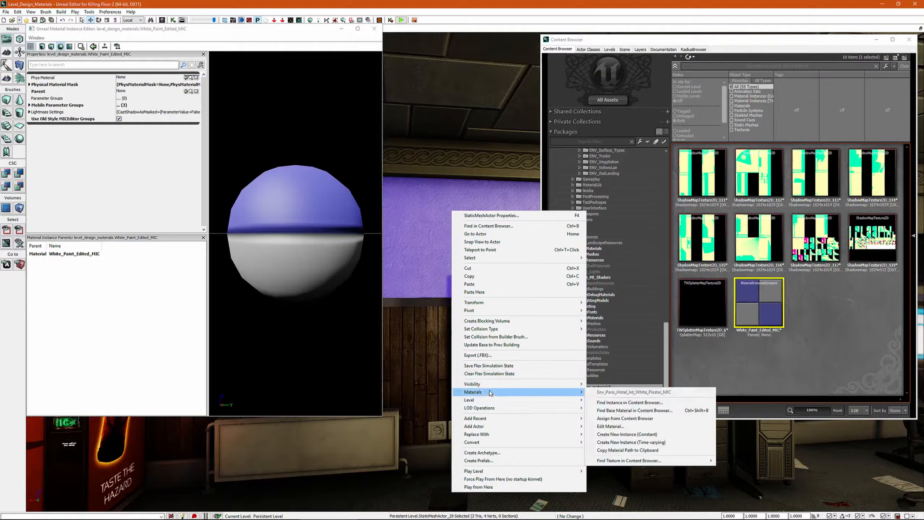
click(627, 402)
mouse_move(804, 179)
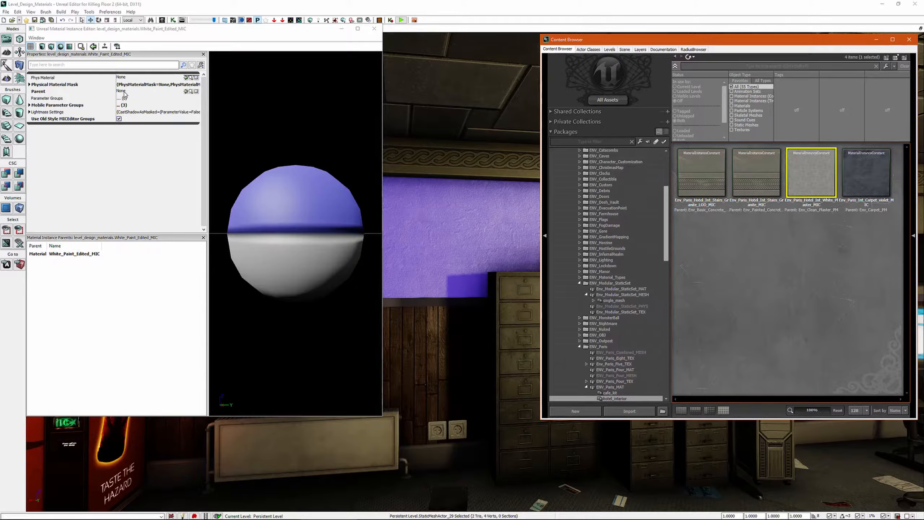
click(186, 93)
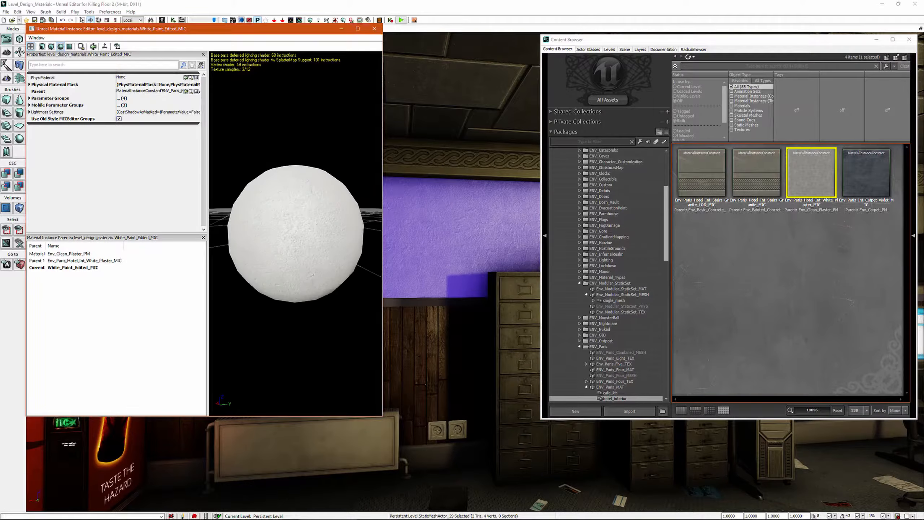
drag(285, 211, 332, 205)
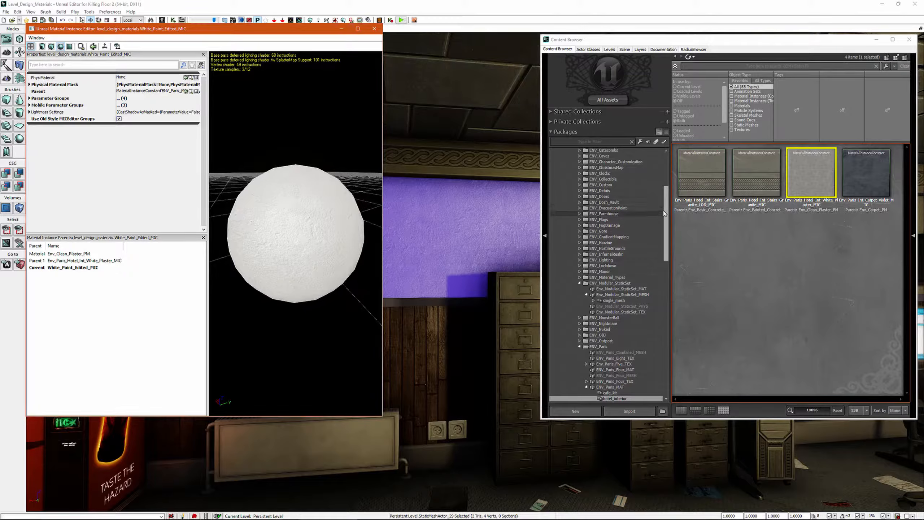
Step: Return to the External level_design_materials package, select White_Paint_Edited_MIC, and close its editor
drag(666, 204, 665, 337)
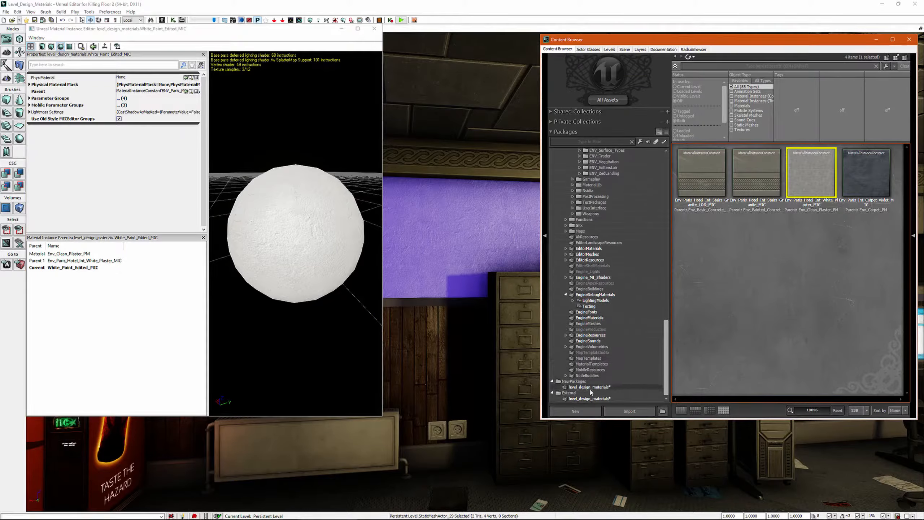
click(580, 399)
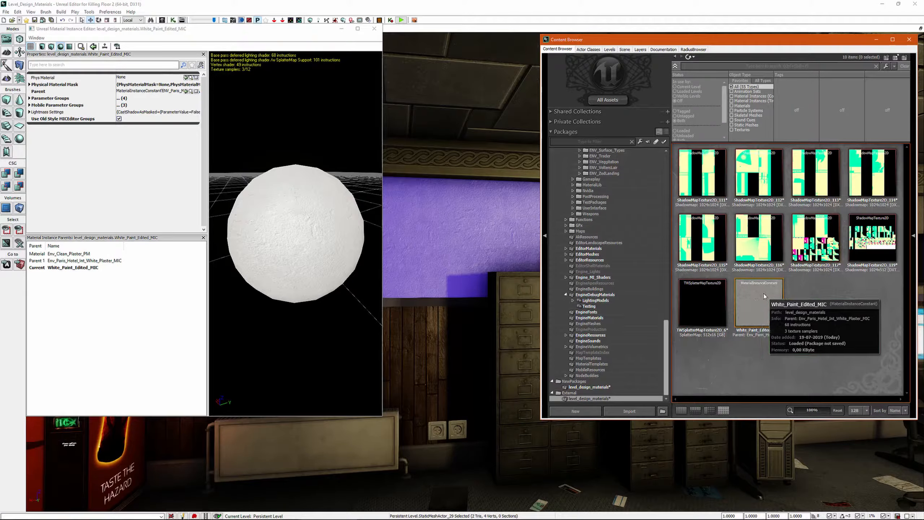
click(754, 299)
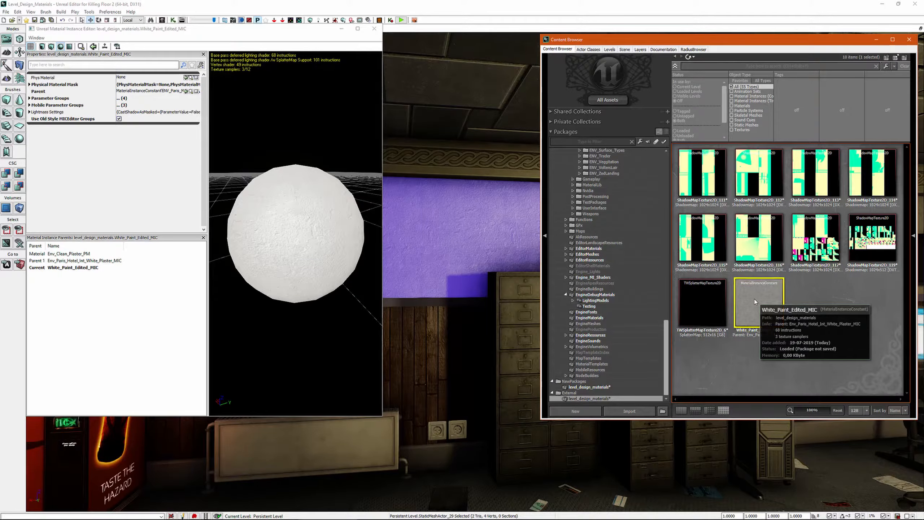
click(375, 29)
Step: Apply White_Paint_Edited_MIC to the tall filing cabinet in front of the plaster wall
mouse_move(436, 175)
right_down()
mouse_move(462, 174)
mouse_move(429, 190)
right_up()
right_drag(449, 265, 451, 269)
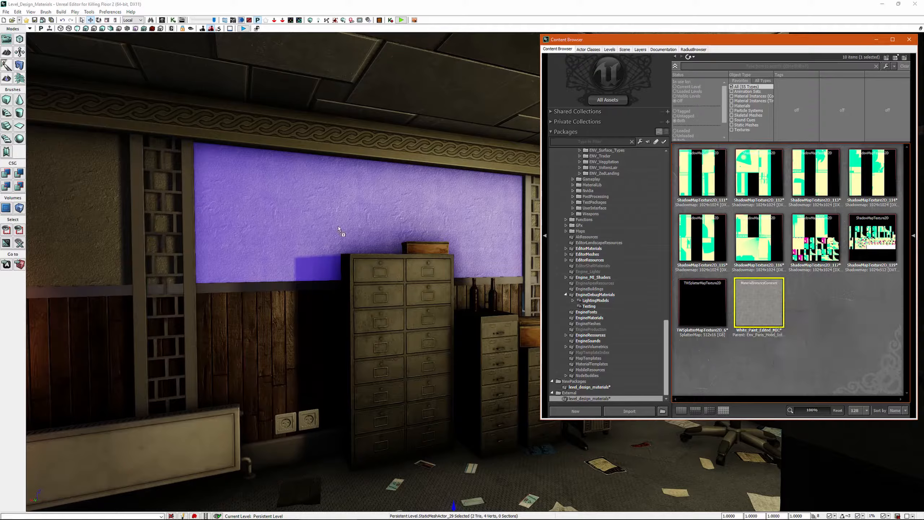
right_drag(338, 225, 285, 196)
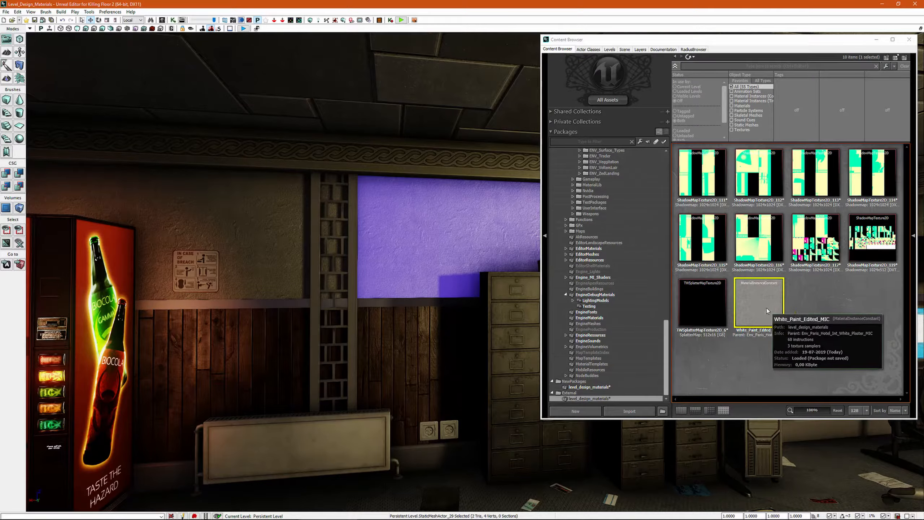
drag(767, 308, 507, 342)
right_drag(507, 341, 531, 355)
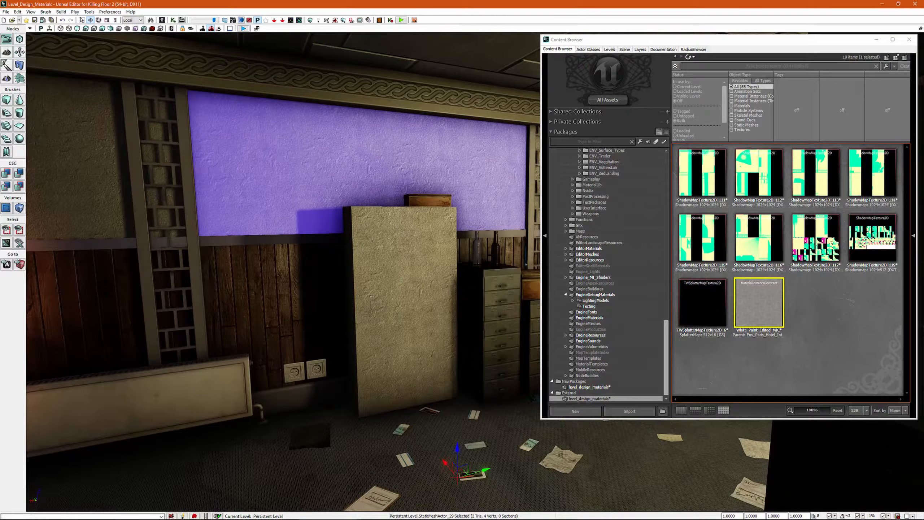
Step: Undo the filing cabinet's material assignment and the stray selections, keeping White_Paint_Edited_MIC selected in the Content Browser
click(477, 250)
click(462, 184)
key(ctrl+z)
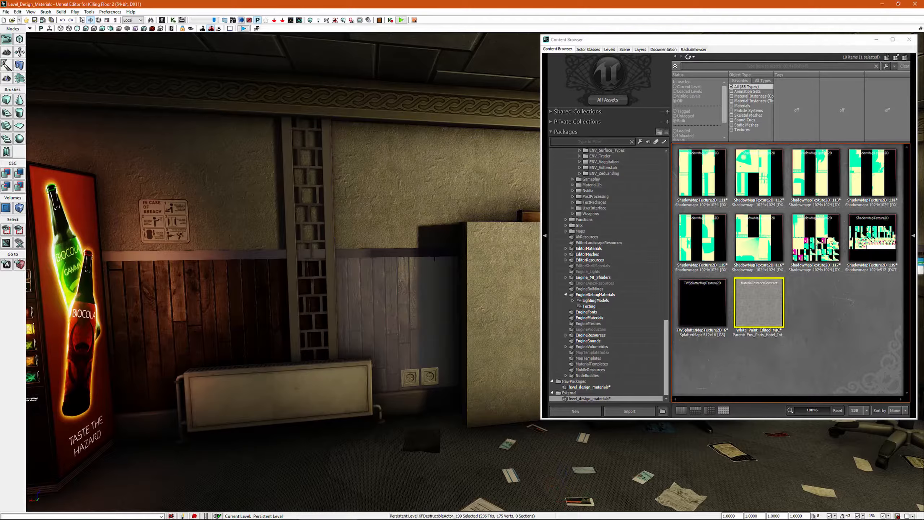
right_drag(436, 292, 489, 279)
key(ctrl+z)
key(ctrl+z)
click(760, 304)
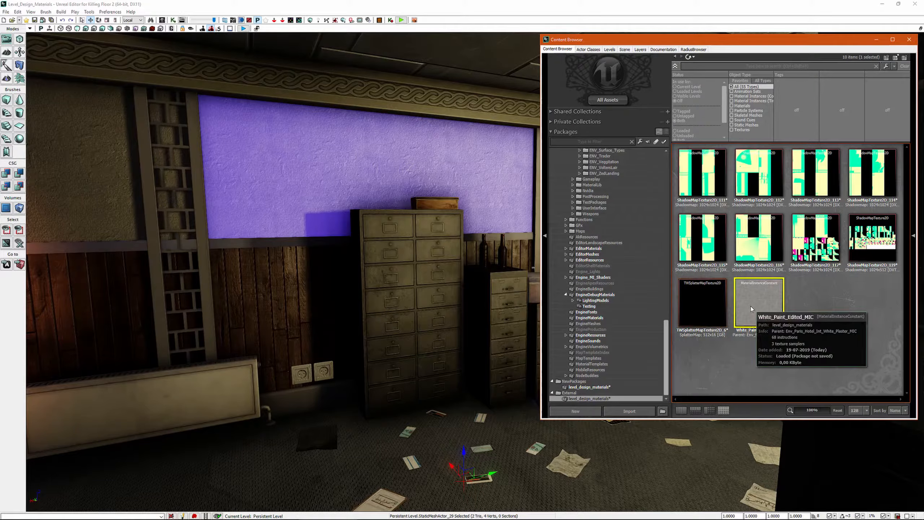
Step: Apply White_Paint_Edited_MIC to the plaster wall section behind the filing cabinets, undoing the misplaced first attempt
mouse_move(751, 307)
mouse_down()
mouse_move(591, 330)
mouse_move(503, 276)
mouse_up()
right_drag(503, 277, 518, 222)
key(ctrl+z)
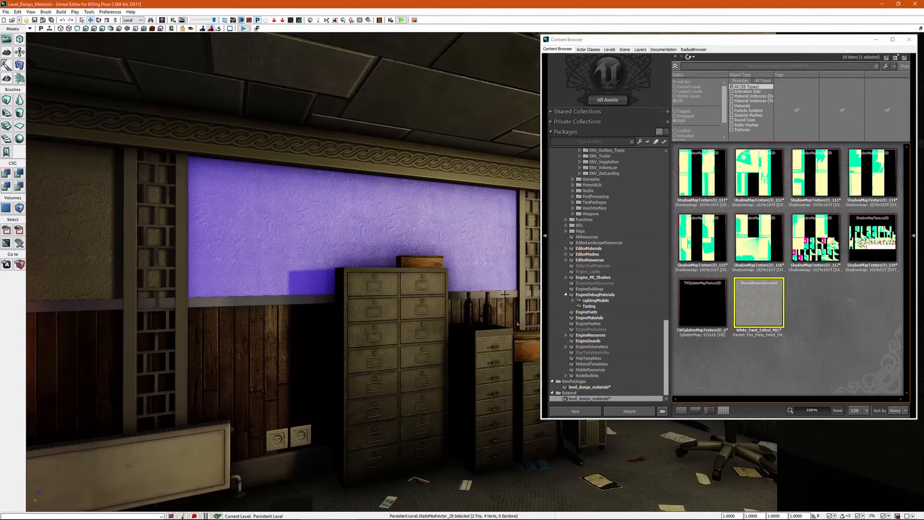
drag(768, 304, 364, 256)
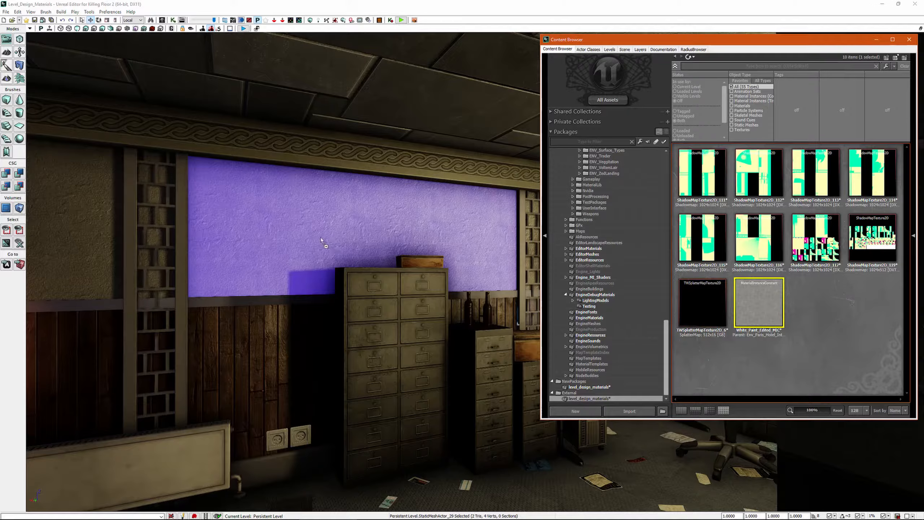
drag(321, 237, 321, 237)
Step: Open White_Paint_Edited_MIC in the Material Instance Editor and expand its Grunge, vector and scalar parameter groups
right_click(776, 301)
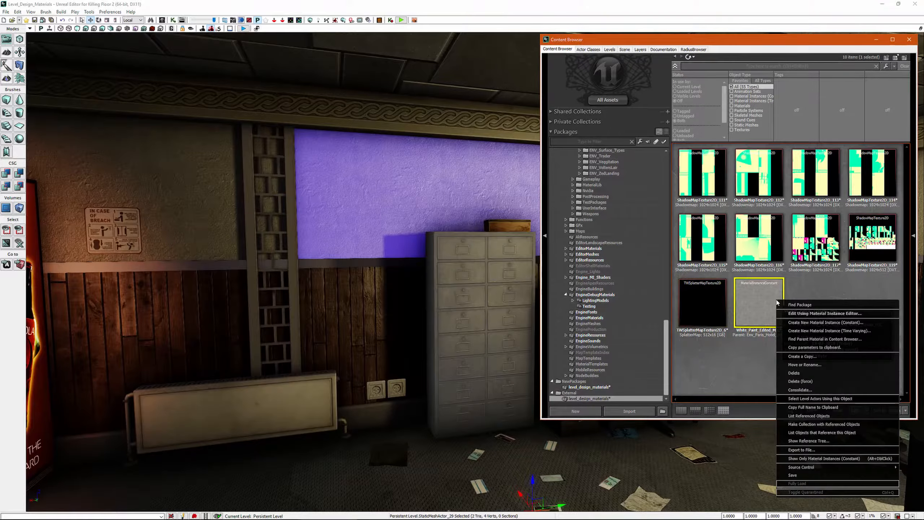
click(808, 313)
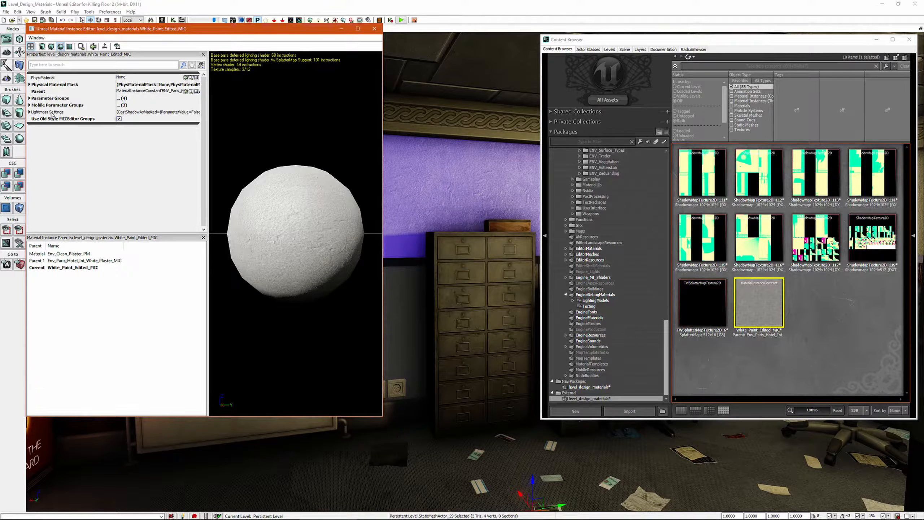
click(30, 98)
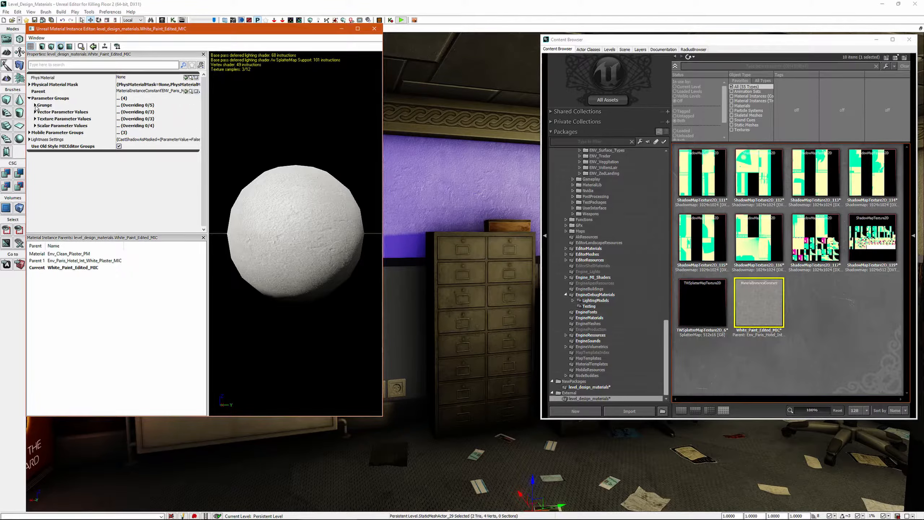
click(35, 105)
click(35, 153)
click(35, 146)
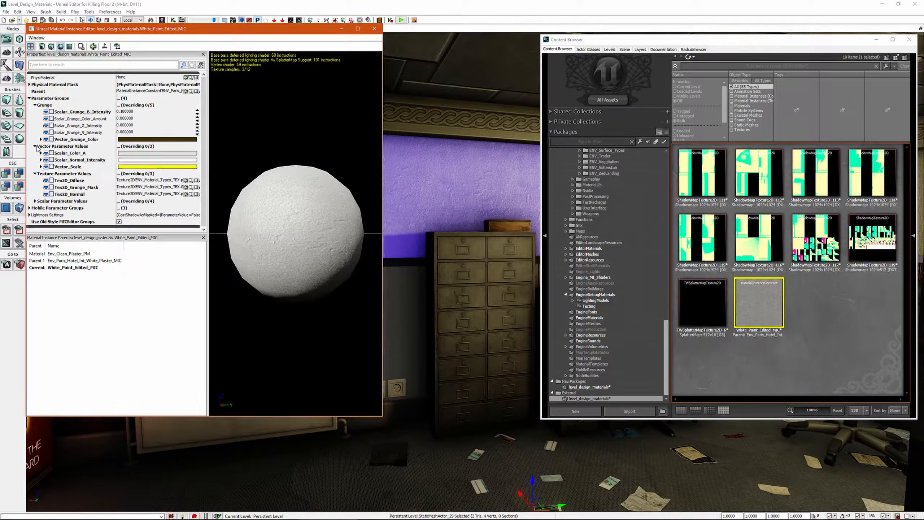
click(35, 201)
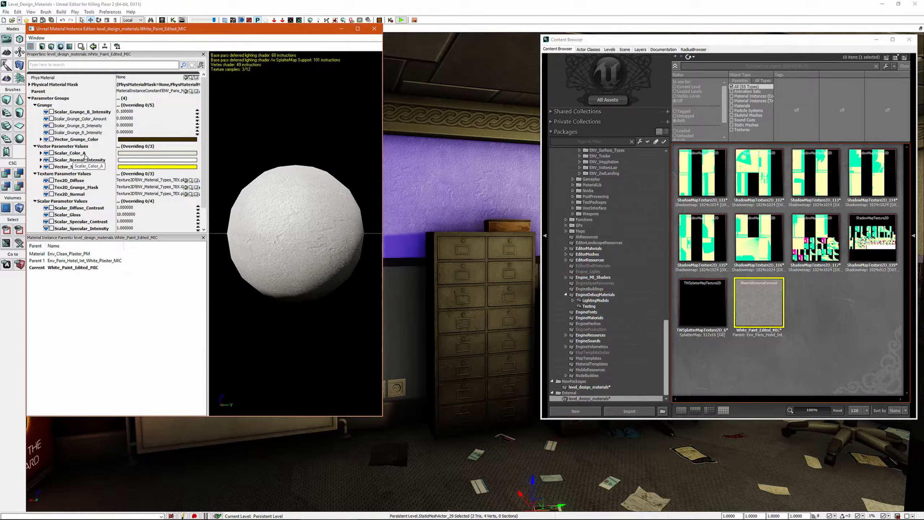
Step: Set Scalar_Color_A of White_Paint_Edited_MIC to a salmon red, enable its override, and close the material instance editor
double_click(130, 153)
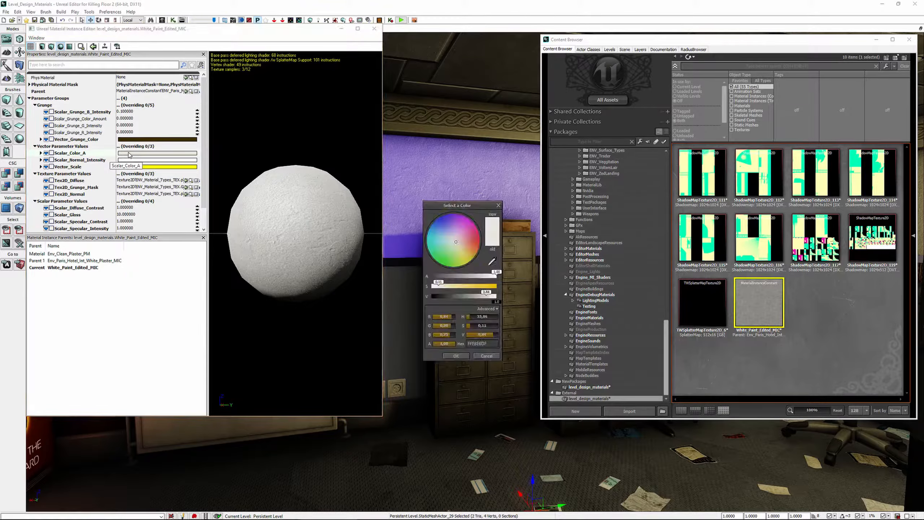
drag(461, 252, 478, 243)
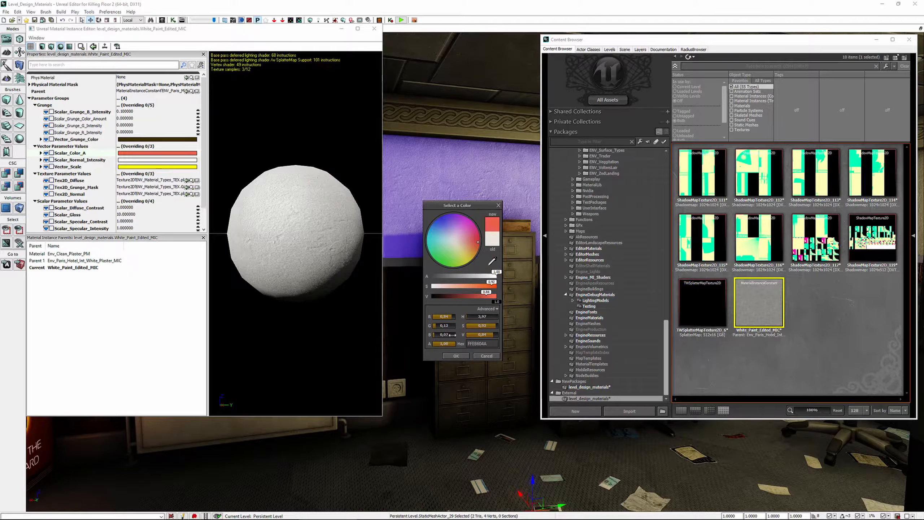
click(456, 356)
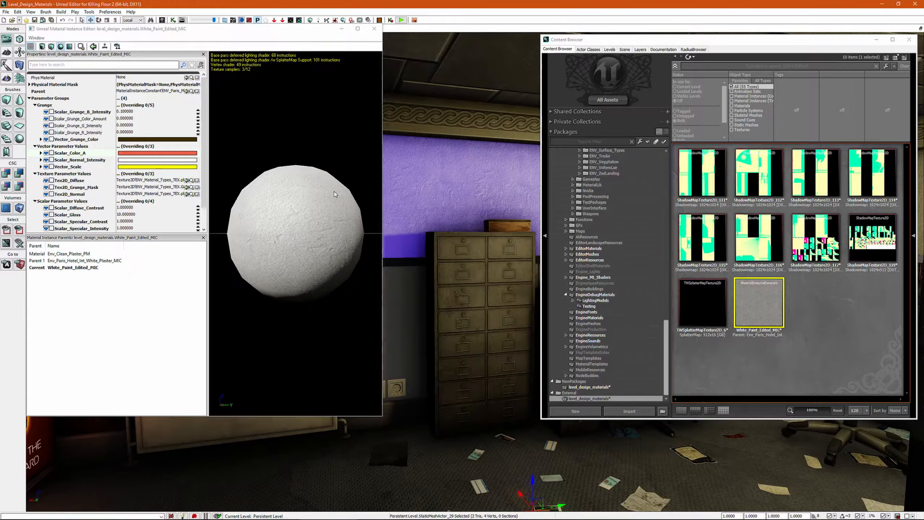
mouse_move(454, 218)
right_down()
mouse_move(430, 211)
mouse_move(472, 215)
mouse_move(441, 215)
right_up()
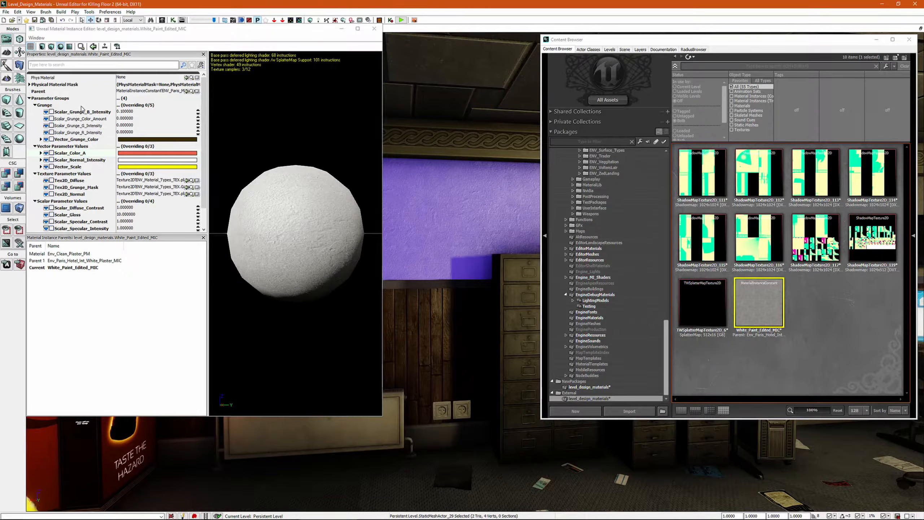
click(137, 92)
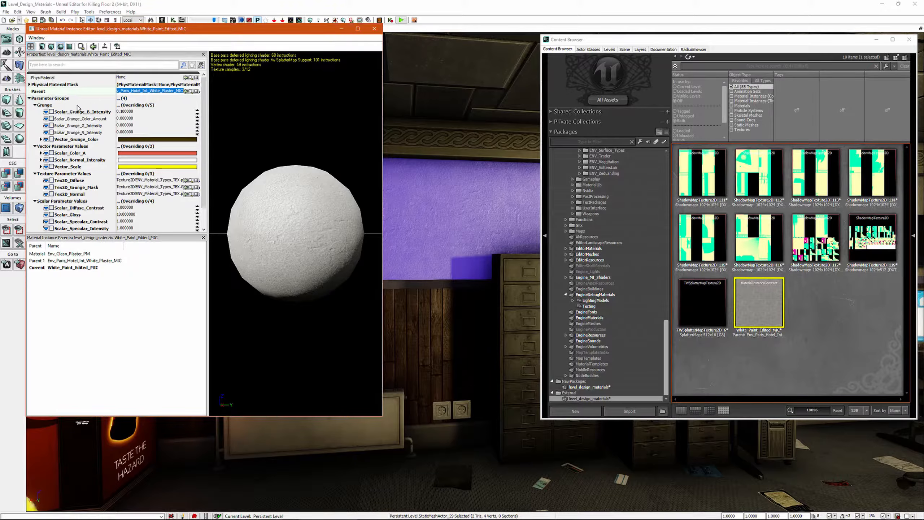
click(51, 153)
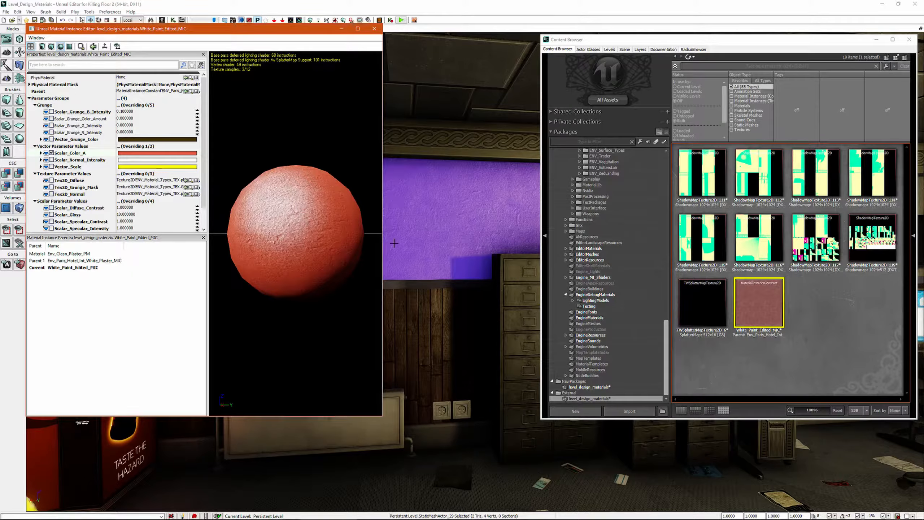
key(s)
mouse_move(462, 455)
right_down()
mouse_move(486, 461)
mouse_move(463, 460)
right_up()
click(374, 28)
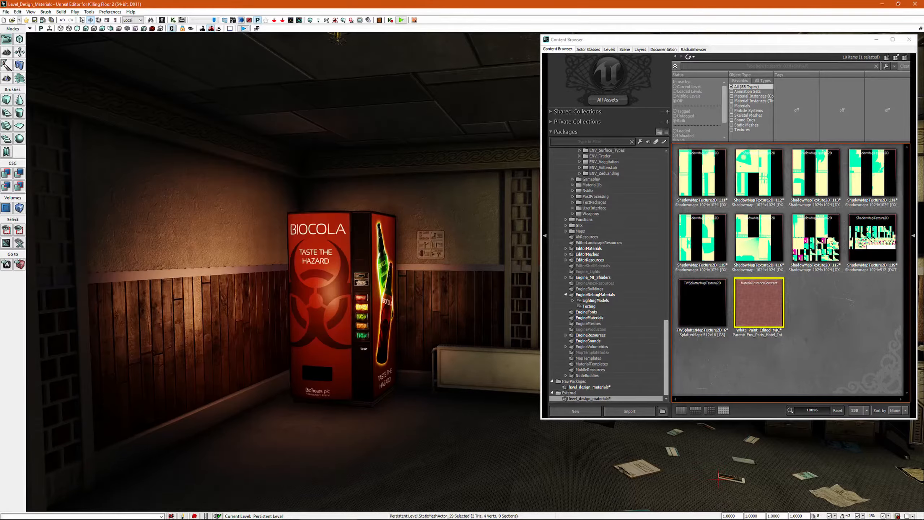
Step: Select the adjoining plaster wall sections around the room's corner and apply White_Paint_Edited_MIC to them
right_drag(349, 190, 371, 191)
ctrl+click(335, 193)
ctrl+click(222, 188)
click(222, 189)
right_drag(222, 188, 139, 189)
ctrl+click(352, 199)
right_drag(353, 200, 401, 185)
right_drag(284, 195, 473, 226)
ctrl+click(392, 193)
drag(770, 295, 357, 200)
mouse_move(504, 232)
right_down()
mouse_move(418, 229)
mouse_move(495, 232)
right_up()
Step: Reopen White_Paint_Edited_MIC for editing and switch its Scalar_Color_A override off and on again to compare the walls
right_click(752, 302)
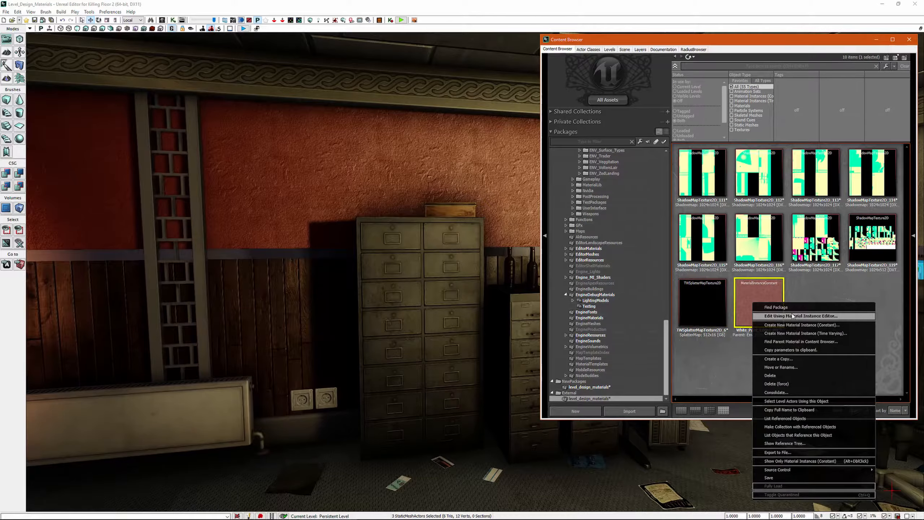
click(797, 315)
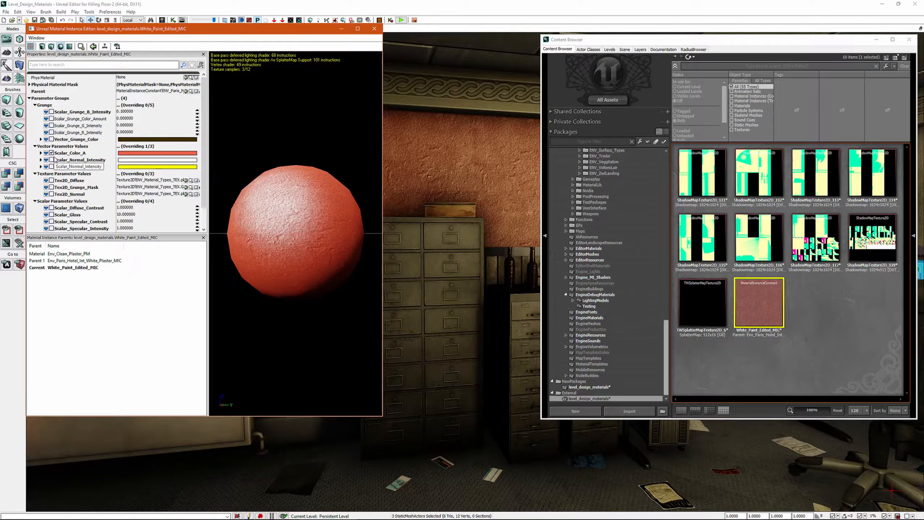
click(51, 154)
right_drag(461, 255, 431, 249)
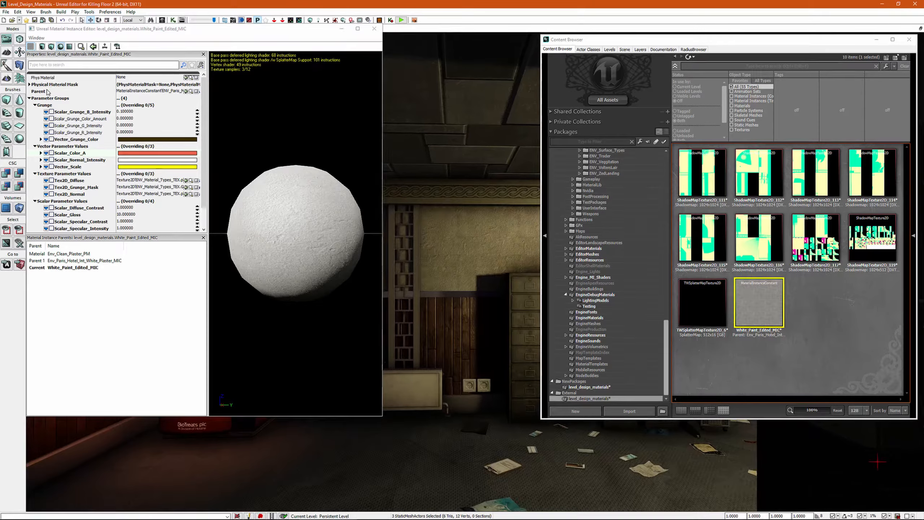
click(52, 153)
Step: Change the Scalar_Color_A colour to a light green and look over the recoloured walls
click(168, 167)
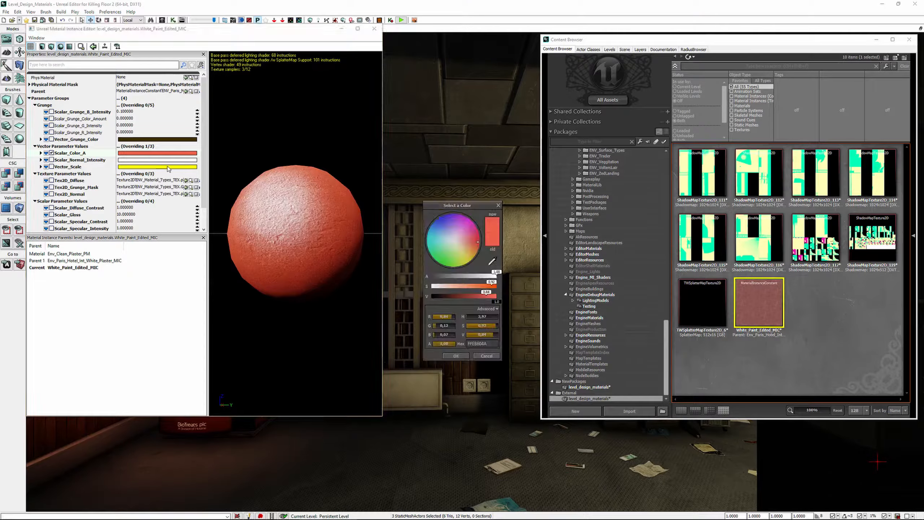
click(448, 255)
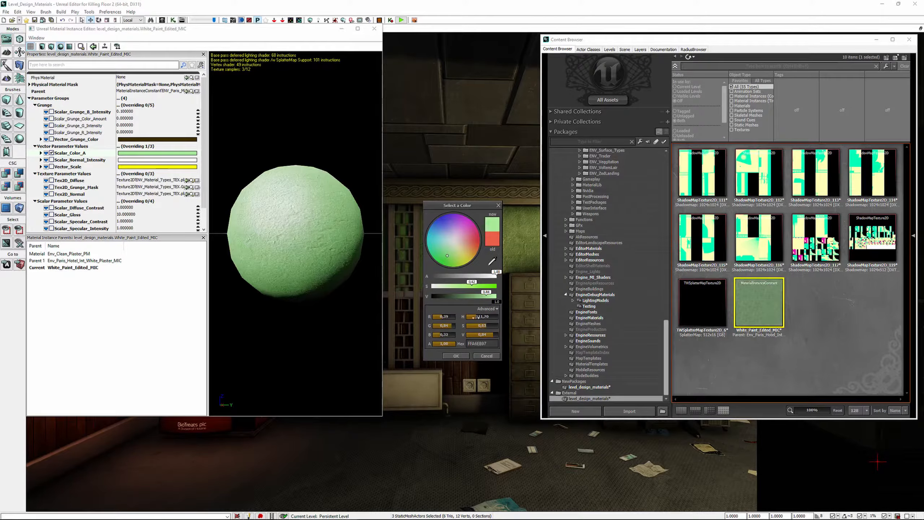
click(456, 356)
mouse_move(456, 356)
right_down()
mouse_move(477, 353)
mouse_move(458, 348)
right_up()
mouse_move(464, 261)
right_down()
mouse_move(484, 258)
mouse_move(459, 261)
right_up()
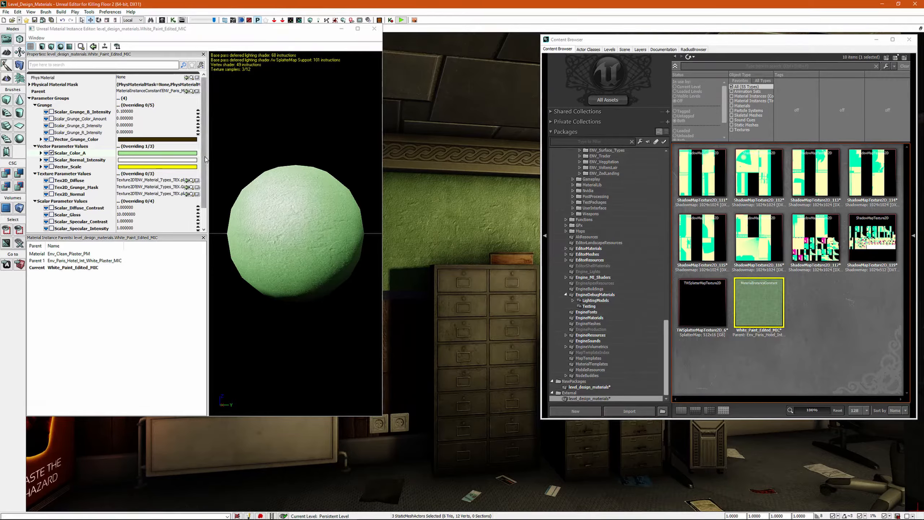
Step: Enable the Scalar_Diffuse_Contrast override, set it to 0, and check the effect on the walls
drag(202, 156, 203, 175)
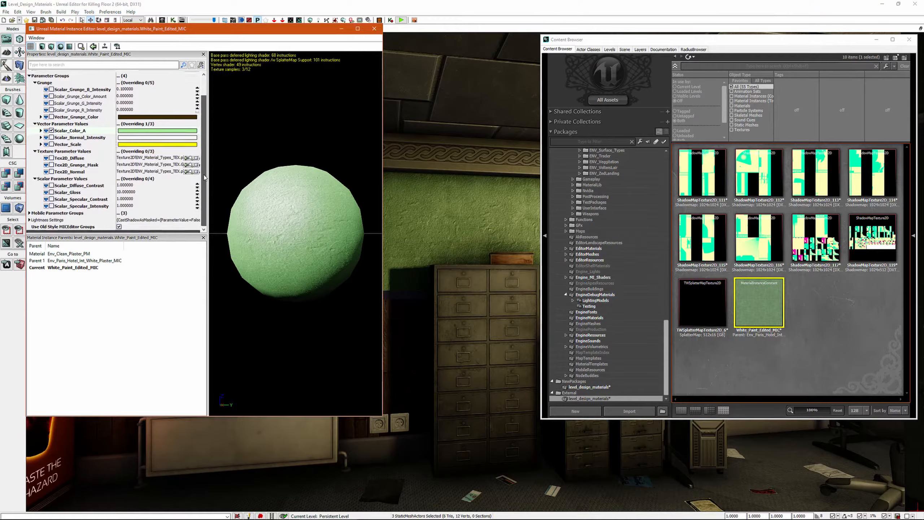
click(51, 185)
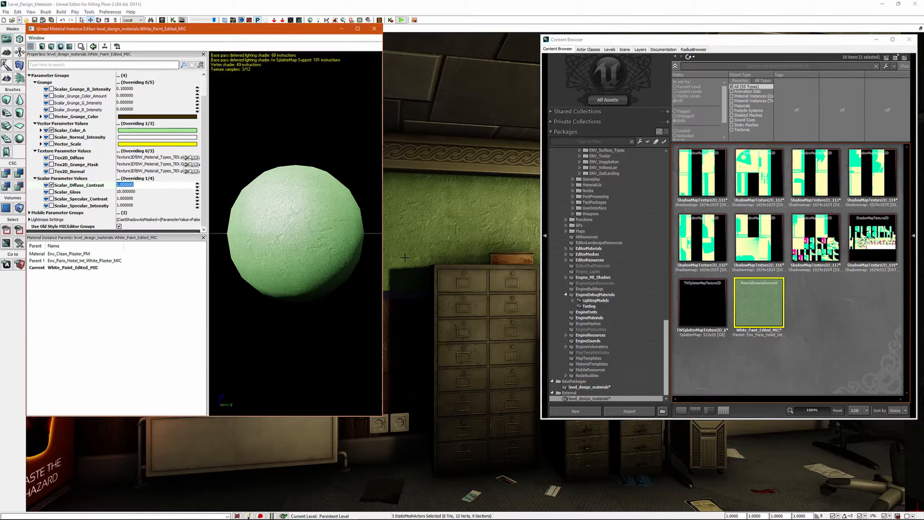
text(0)
key(Return)
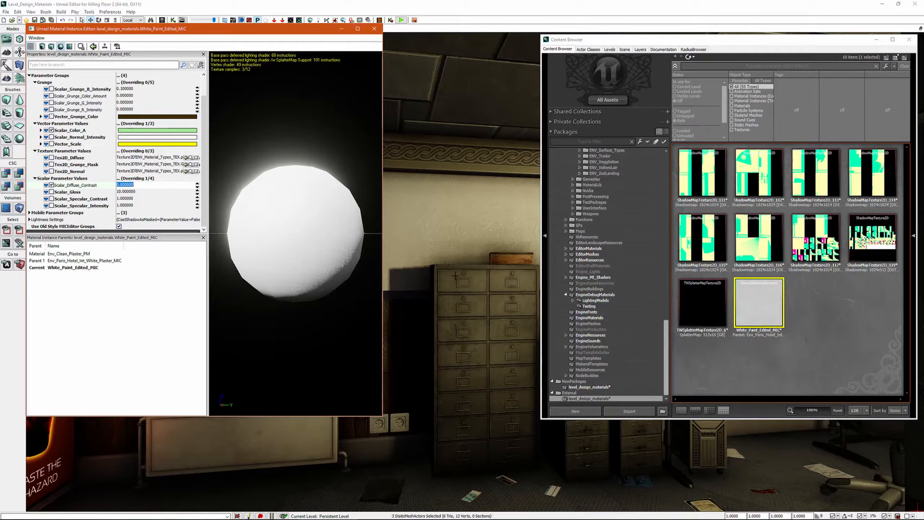
right_drag(456, 275, 401, 291)
Step: Raise Scalar_Diffuse_Contrast to 3, trying 2 first, and inspect the walls around the cabinets
click(139, 184)
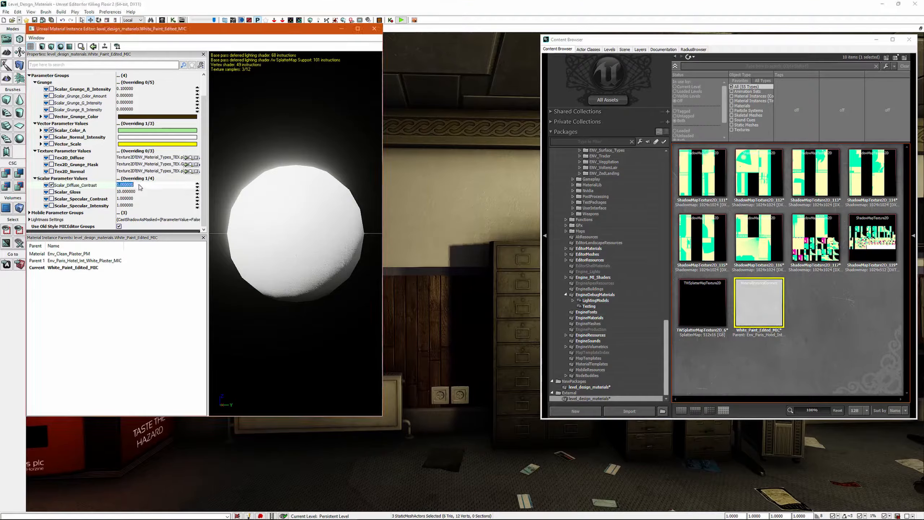
text(2)
key(Return)
text(5)
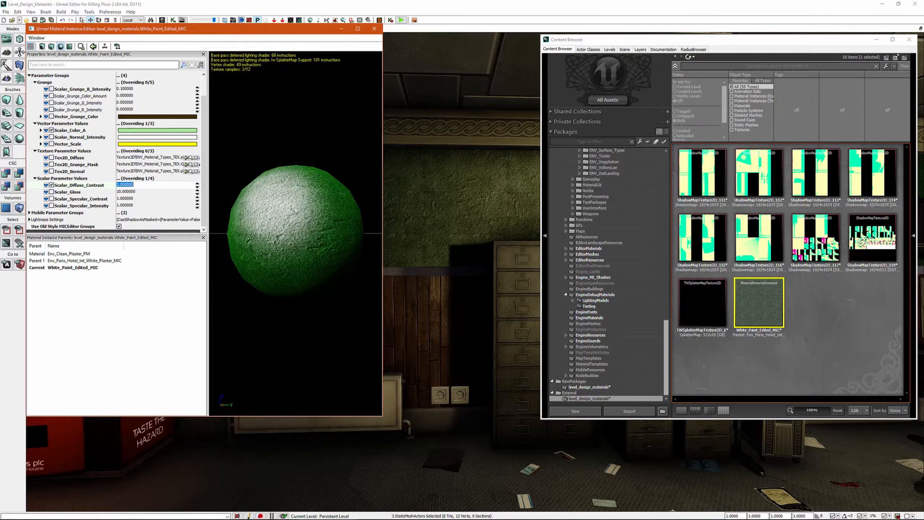
mouse_move(434, 267)
right_down()
mouse_move(509, 260)
mouse_move(437, 264)
right_up()
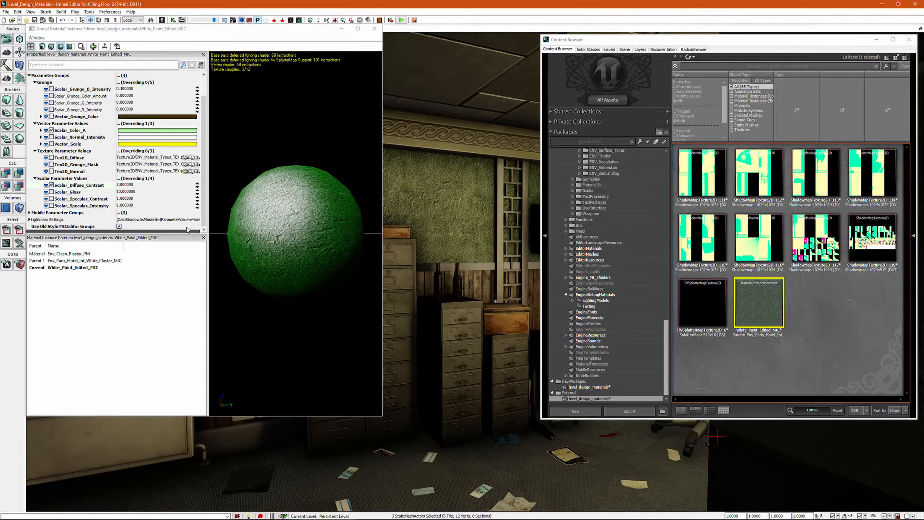
Step: Locate the Tex2D_Diffuse and Tex2D_Grunge_Mask textures in the Content Browser and enable the Tex2D_Grunge_Mask override
click(191, 158)
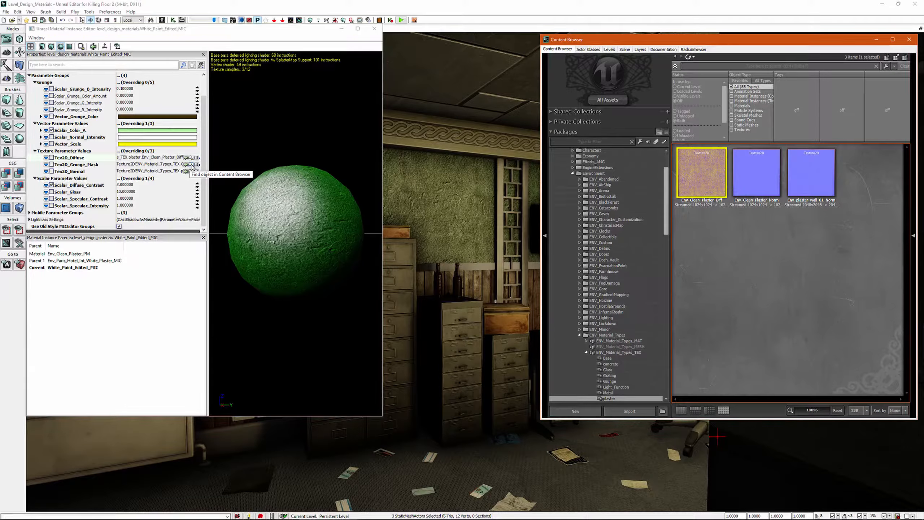
click(191, 165)
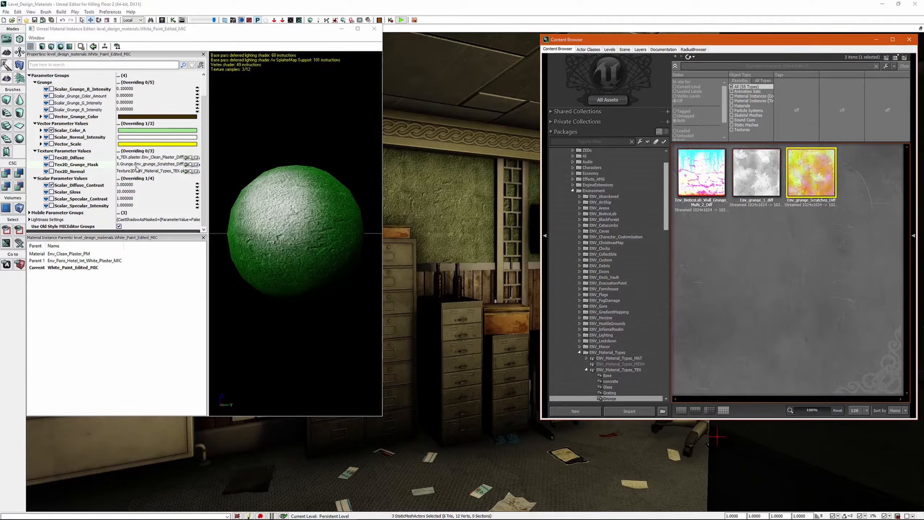
click(51, 164)
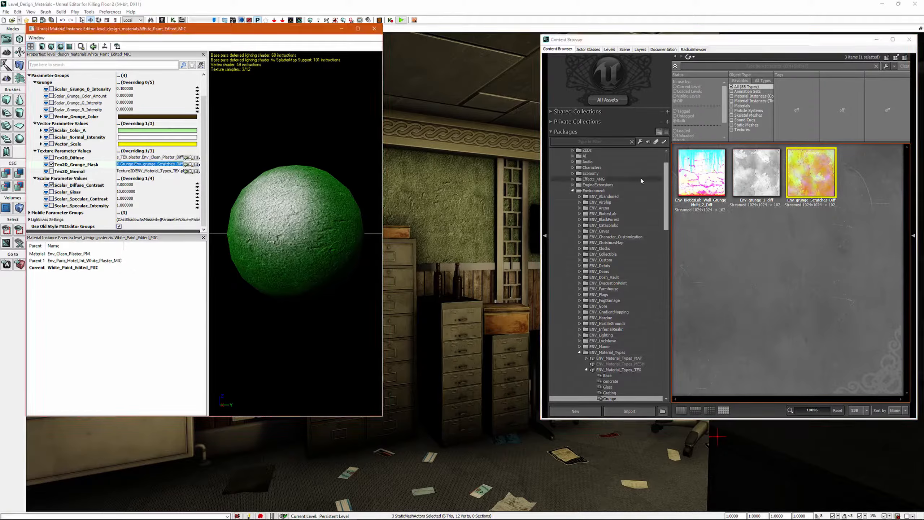
Step: Assign Env_grunge_1_diff as the Tex2D_Grunge_Mask texture, and replace it with Env_BioticsLab_Wall_Grunge_Multi_2_Diff
click(752, 184)
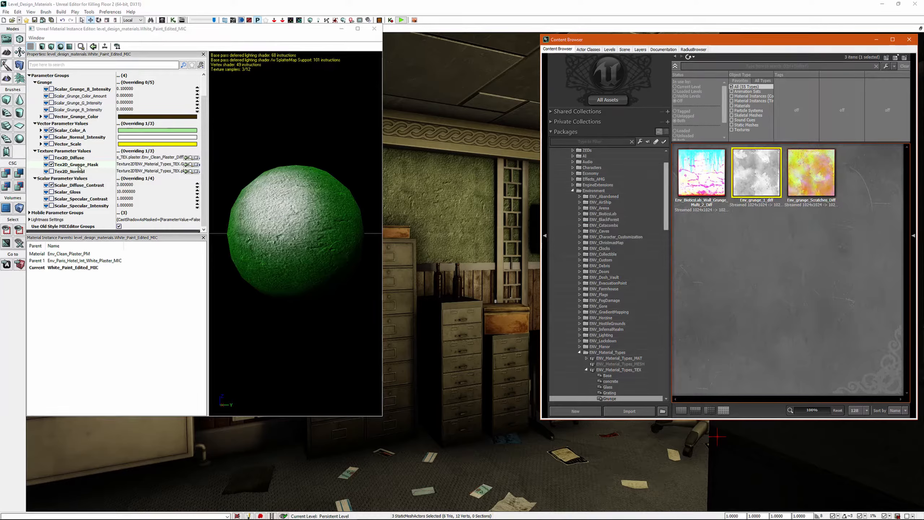
click(789, 190)
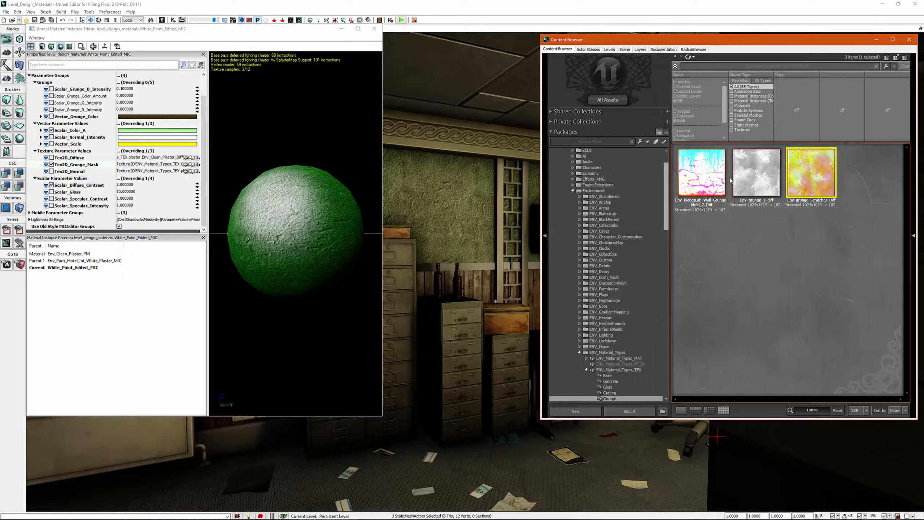
click(756, 175)
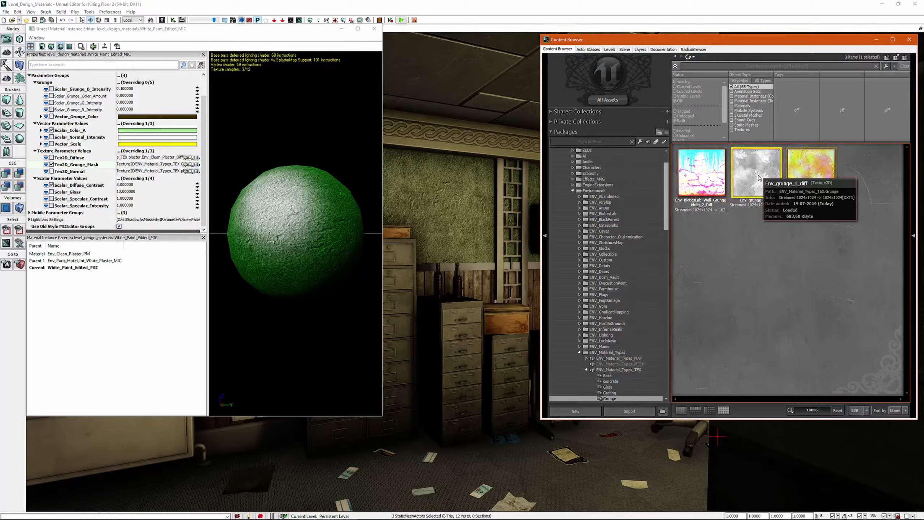
click(186, 164)
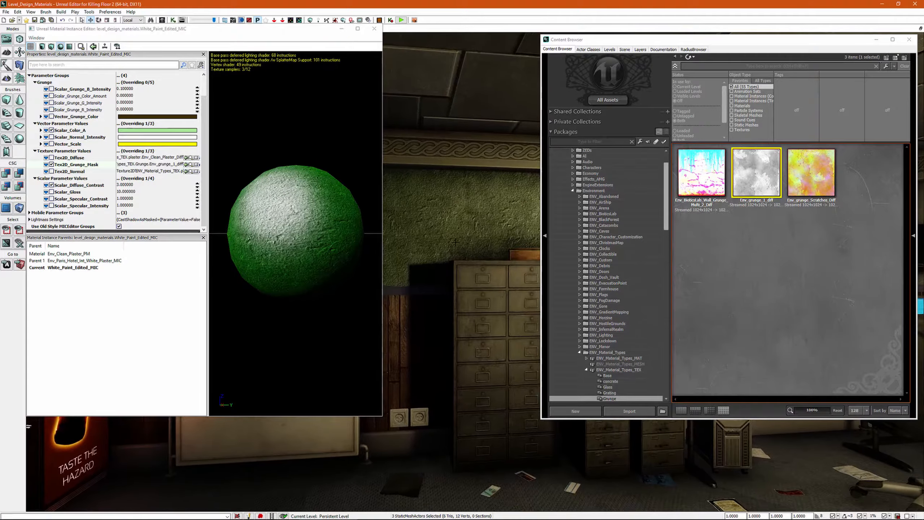
click(709, 186)
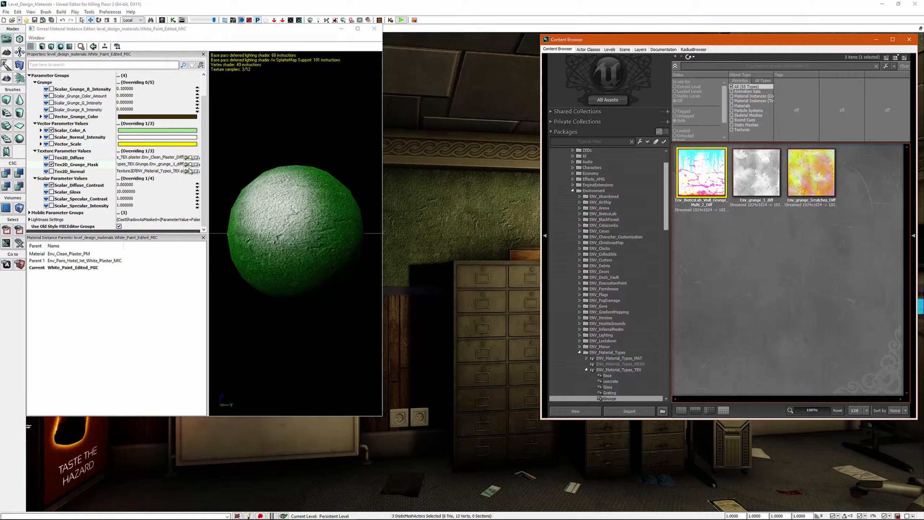
click(185, 164)
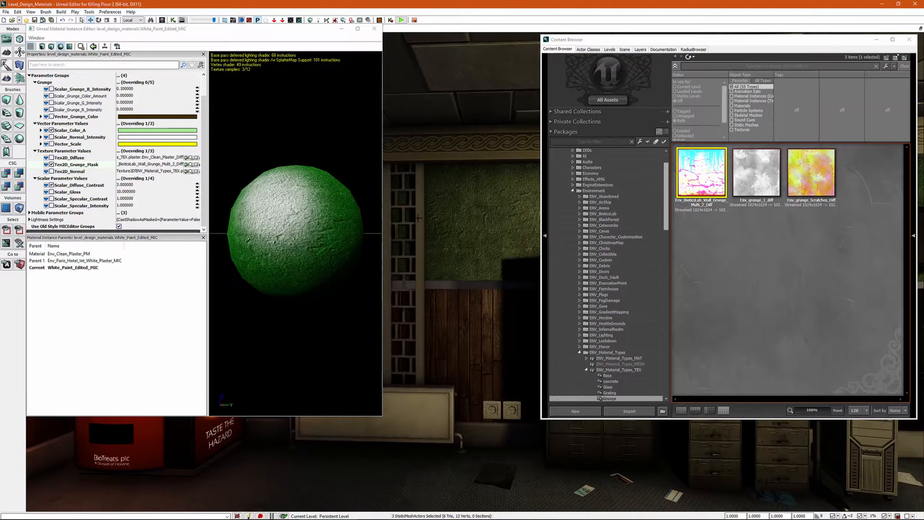
Step: Enable the Tex2D_Diffuse override and assign the Env_Basic_Metal_Diff texture from the Metal group to it
right_drag(373, 210, 273, 201)
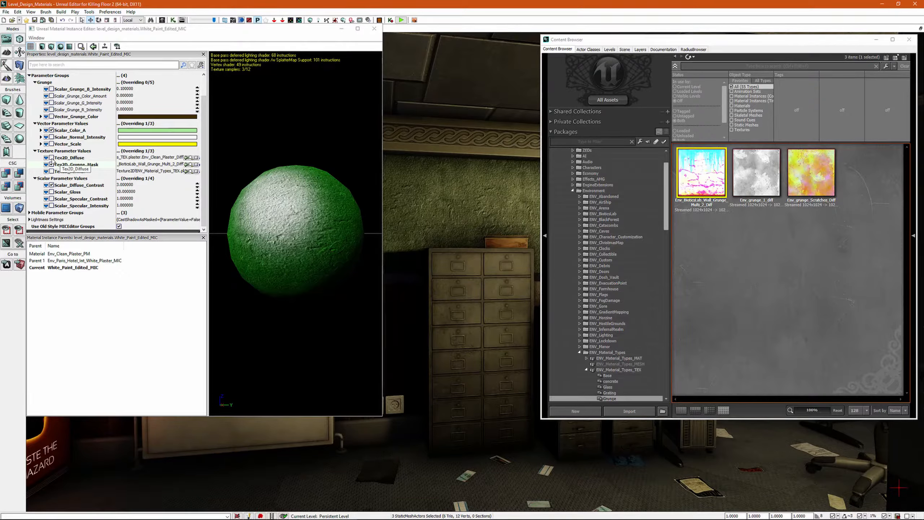
click(191, 158)
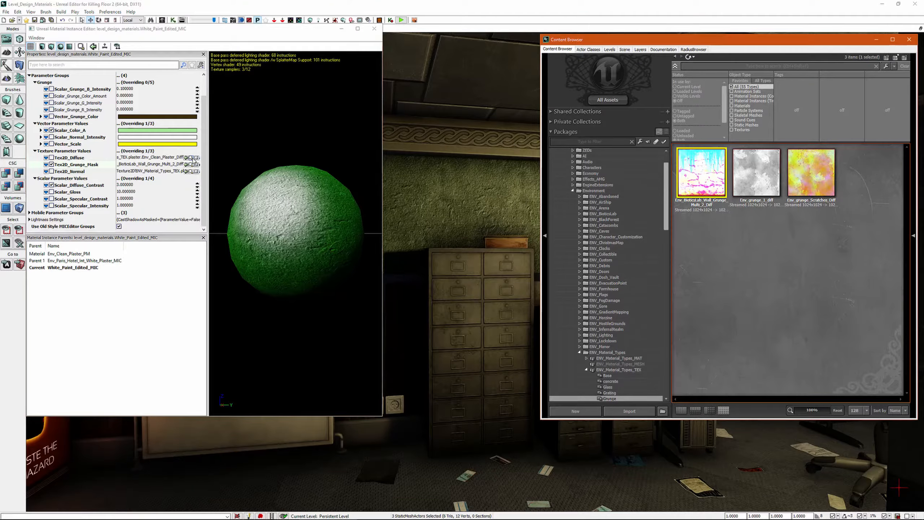
click(51, 158)
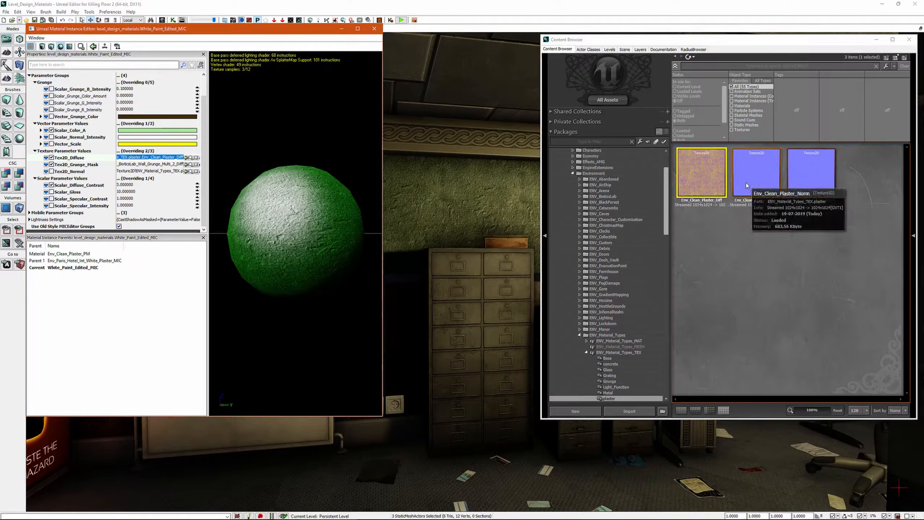
scroll(619, 364, down, 3)
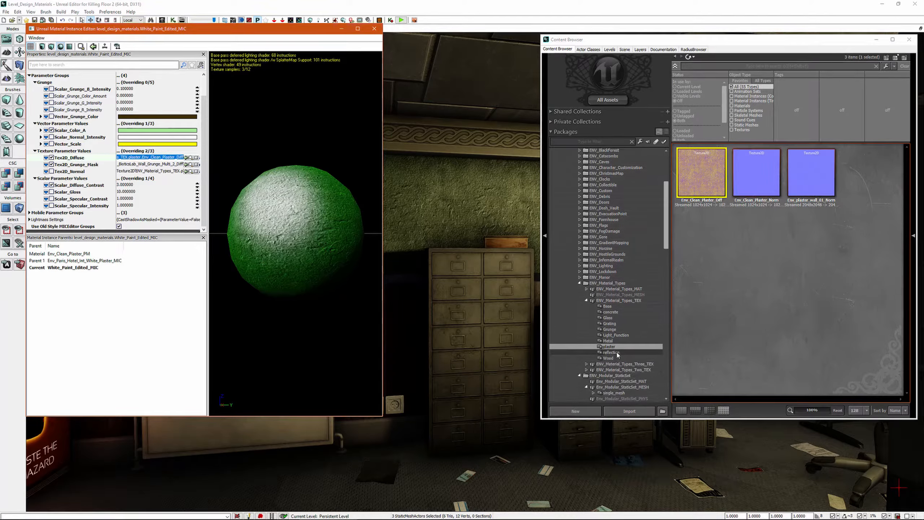
click(614, 341)
click(709, 194)
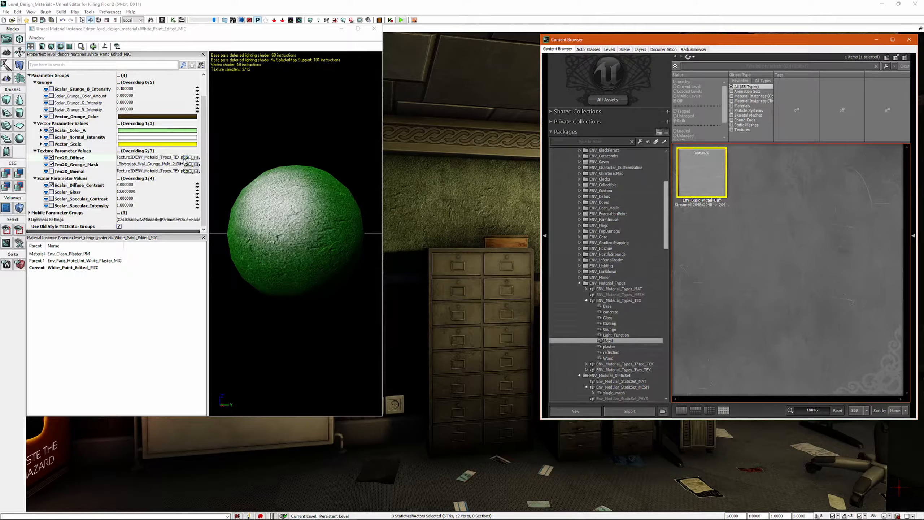
click(186, 158)
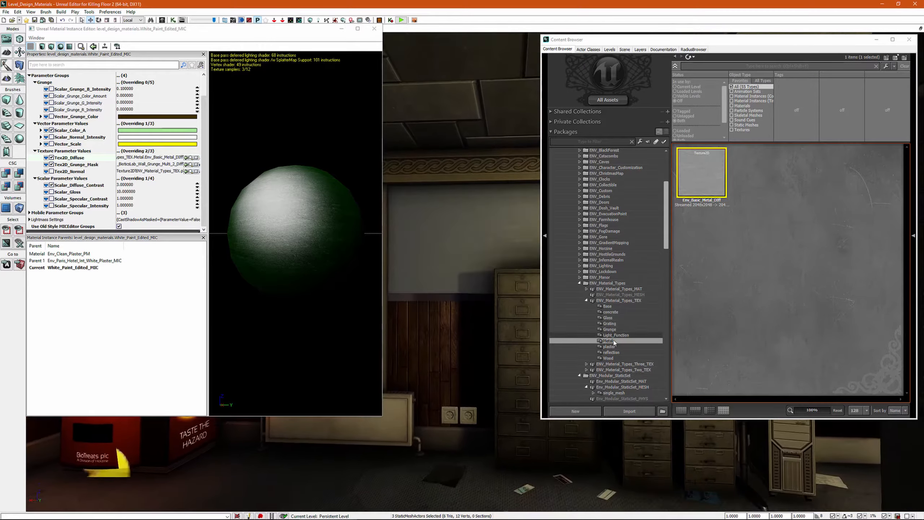
Step: Replace the Tex2D_Diffuse texture with Env_BioticsLab_Grating_Diff from the Grating group and inspect the walls
click(617, 323)
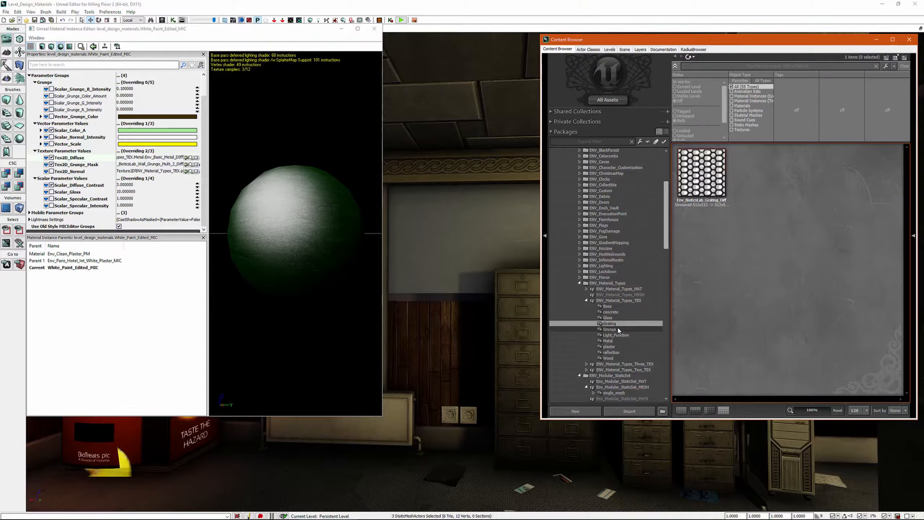
click(680, 187)
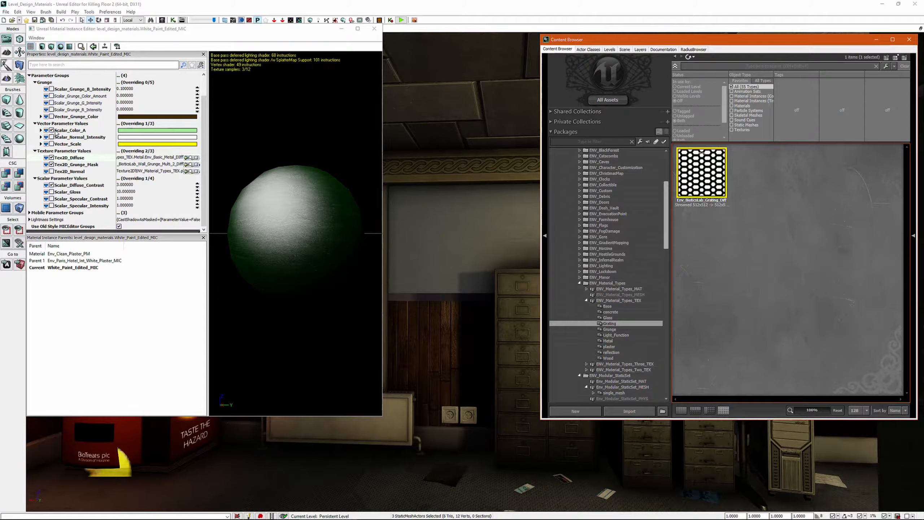
mouse_move(401, 194)
right_down()
mouse_move(413, 193)
mouse_move(397, 182)
right_up()
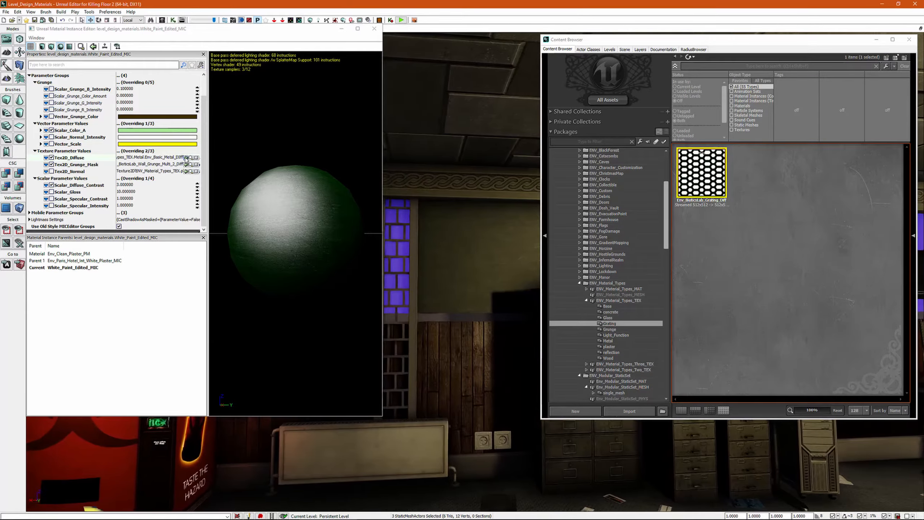
click(186, 158)
right_drag(451, 239, 481, 239)
drag(510, 237, 495, 219)
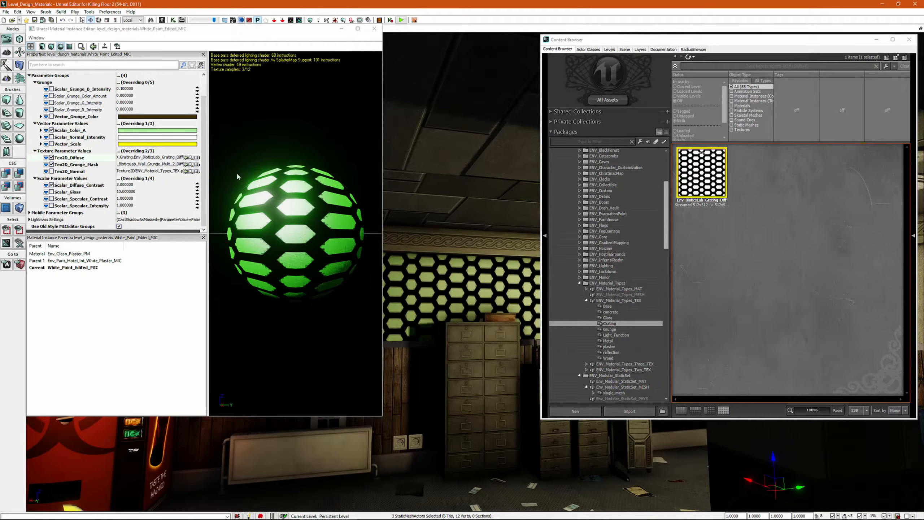
Step: Disable the Tex2D_Grunge_Mask and Tex2D_Diffuse overrides and look over the walls
click(51, 165)
click(52, 157)
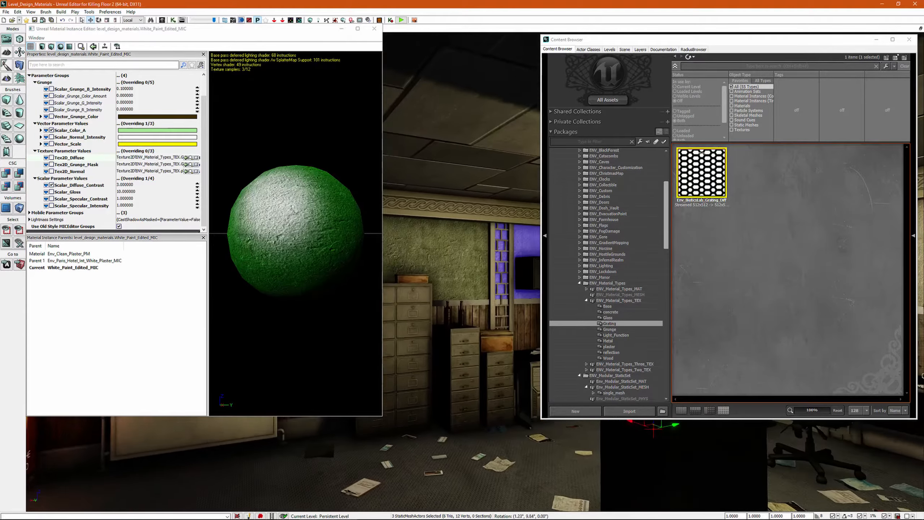
right_drag(462, 109, 375, 99)
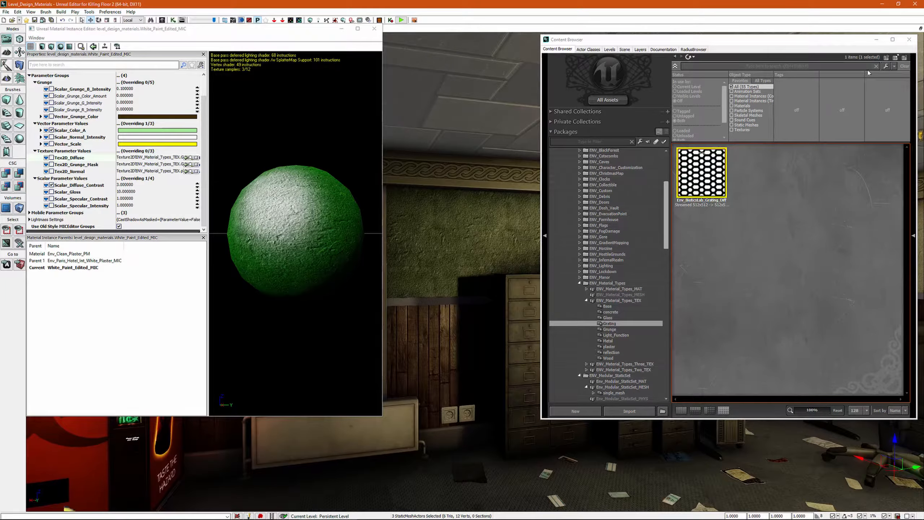
right_drag(482, 81, 473, 127)
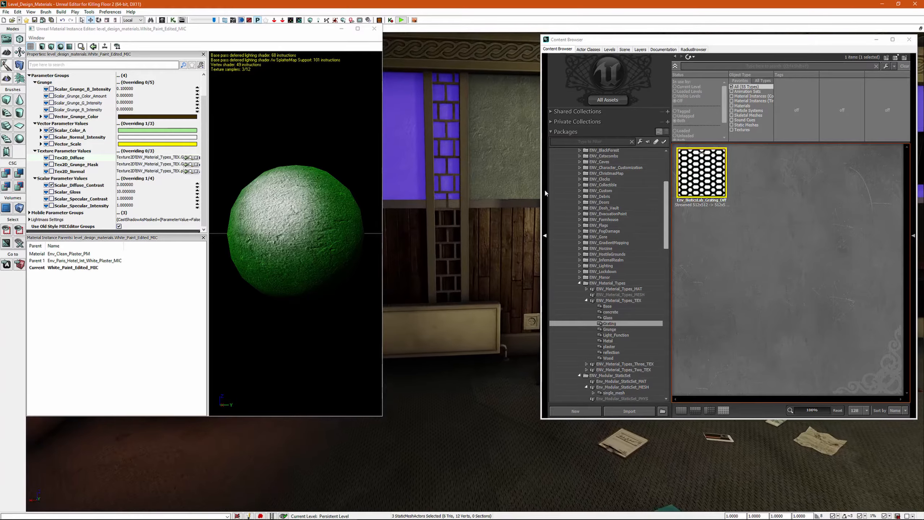
Step: Select the carpet floor mesh near the filing cabinets and close the White_Paint_Edited_MIC editor
drag(668, 213, 666, 360)
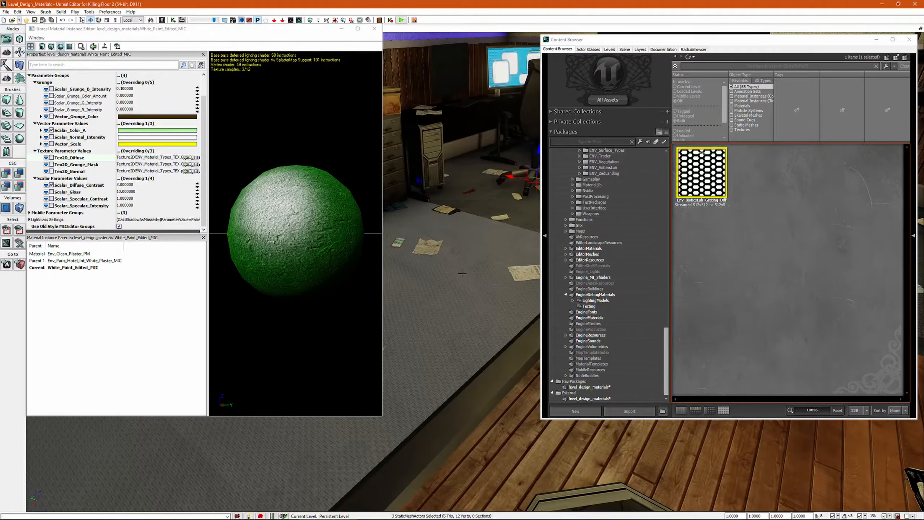
click(483, 265)
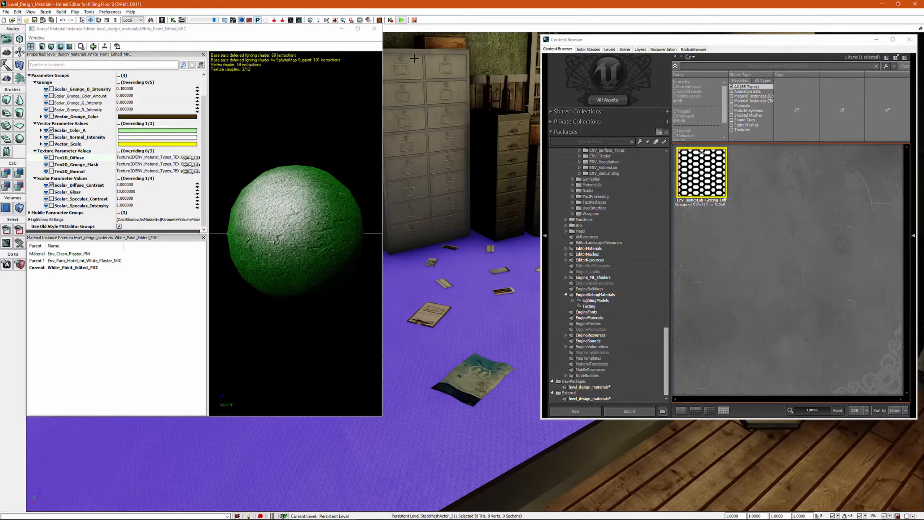
click(374, 28)
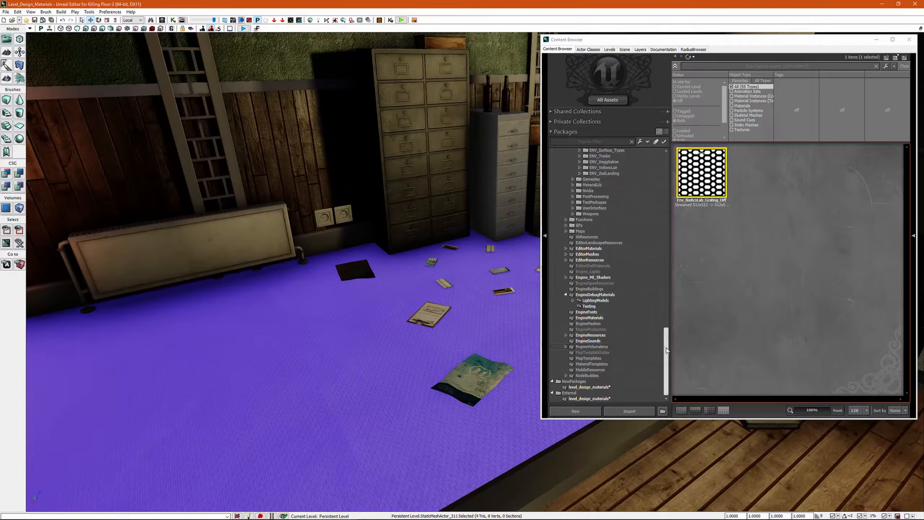
Step: Create a MaterialInstanceConstant named Ugly_Carpet_MIC in the level_design_materials package
click(589, 399)
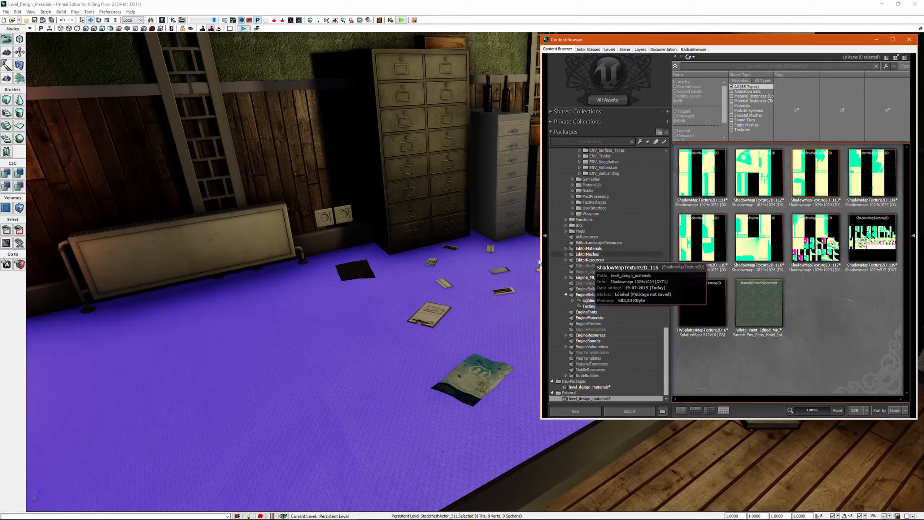
key(s)
right_drag(423, 269, 382, 271)
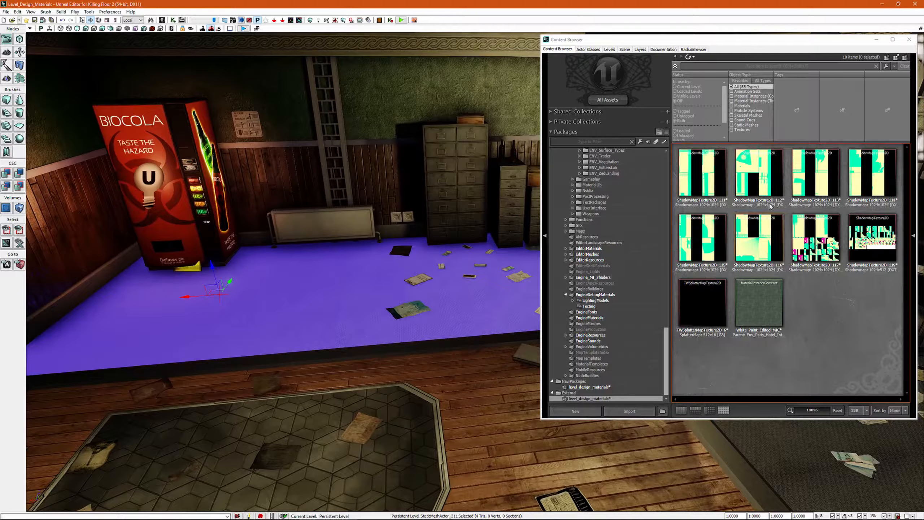
click(556, 346)
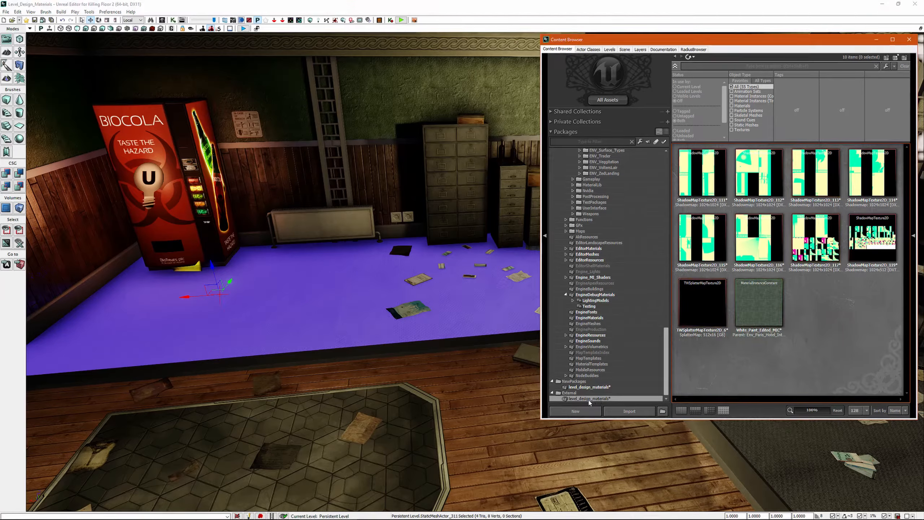
right_click(803, 320)
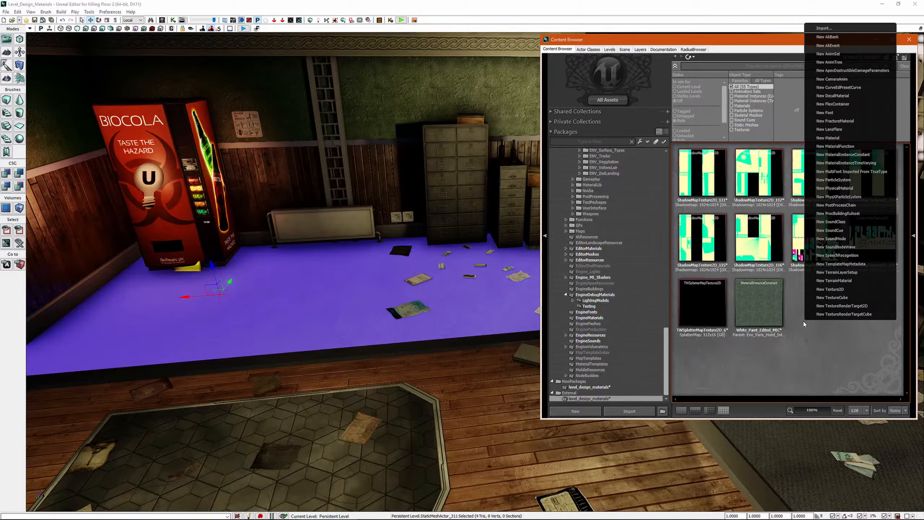
click(853, 156)
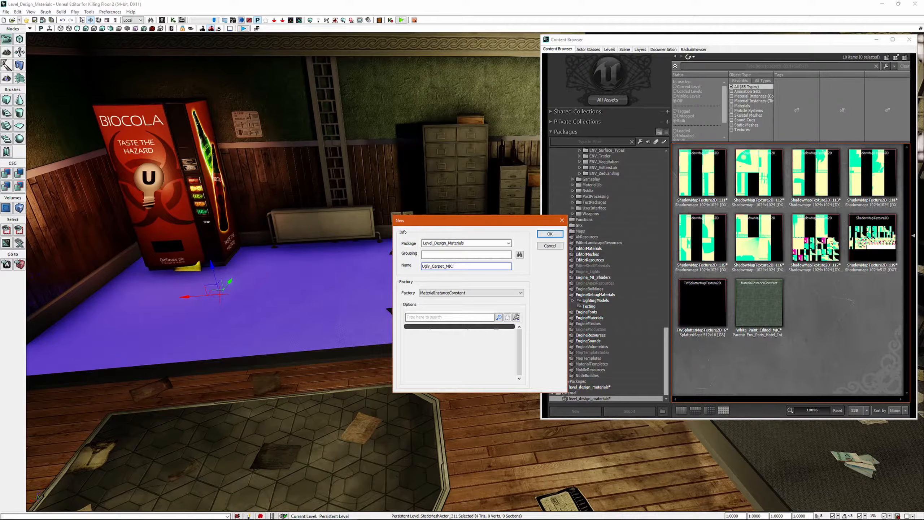
click(549, 234)
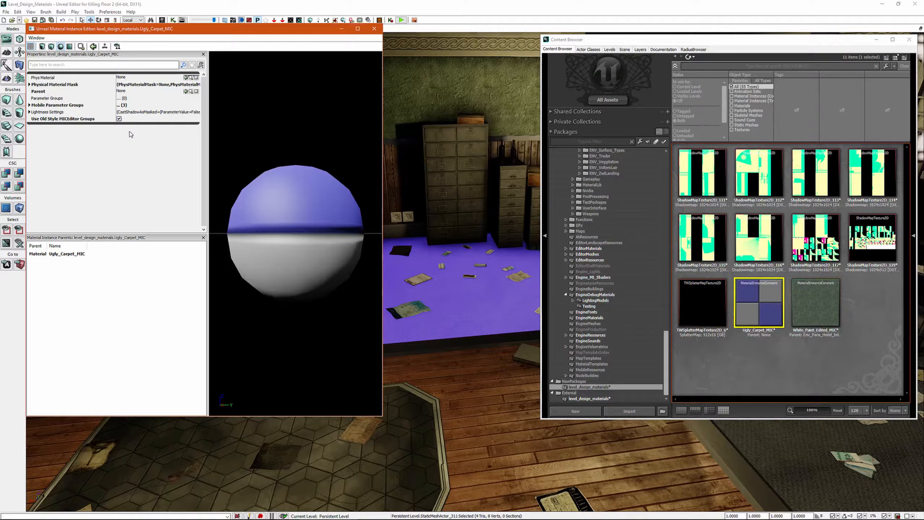
Step: Find the selected floor's Env_Paris_Int_Carpet_violet_MIC material in the Content Browser and assign it as the parent of Ugly_Carpet_MIC
right_drag(478, 263, 455, 271)
right_click(454, 252)
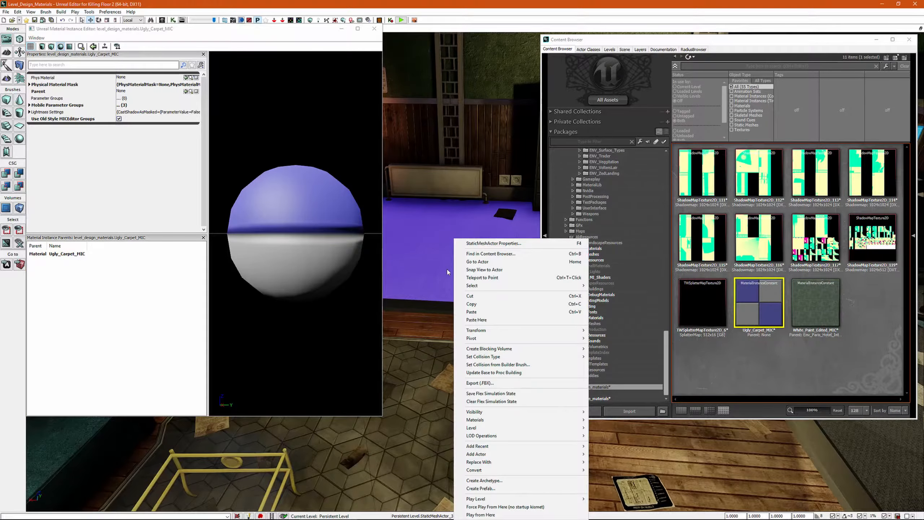
mouse_move(495, 421)
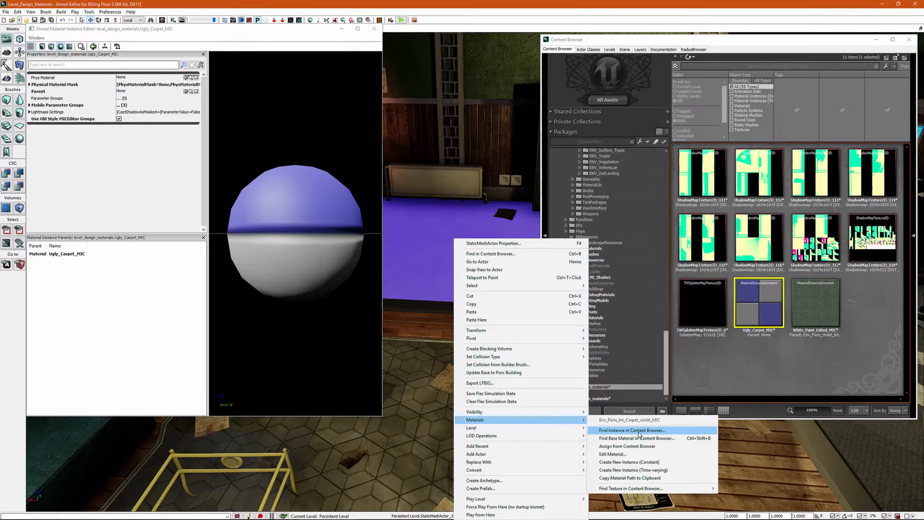
click(633, 430)
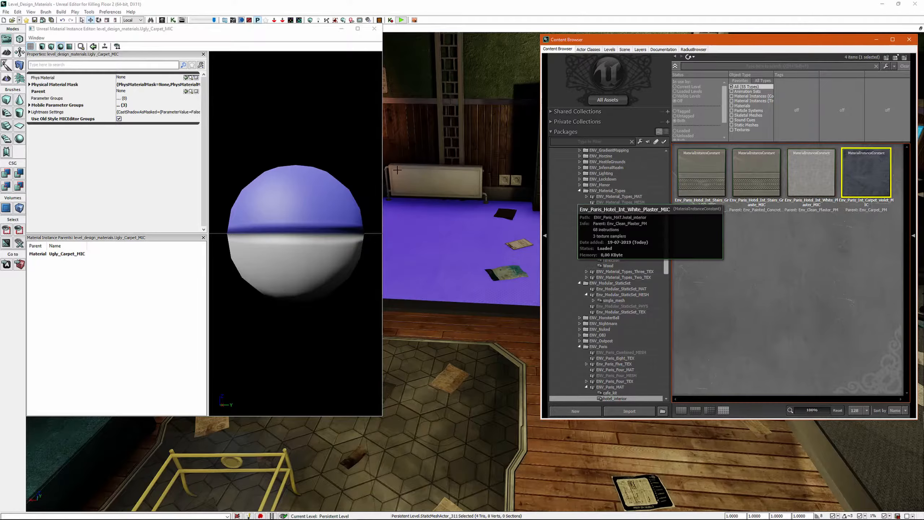
click(186, 91)
Step: Add the other carpet floor meshes to the selection and apply Ugly_Carpet_MIC from the level_design_materials package to the floor
drag(665, 232, 666, 360)
click(588, 399)
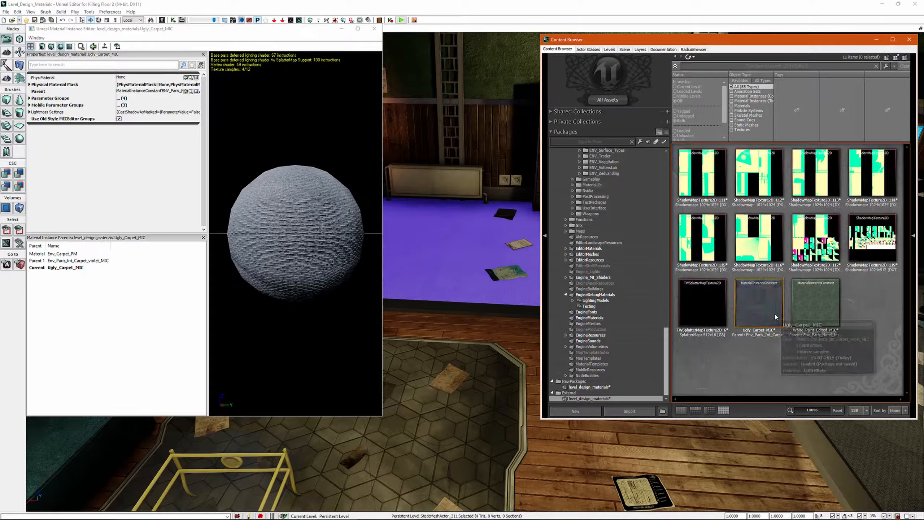
click(772, 303)
right_drag(469, 320, 539, 328)
right_drag(470, 291, 527, 297)
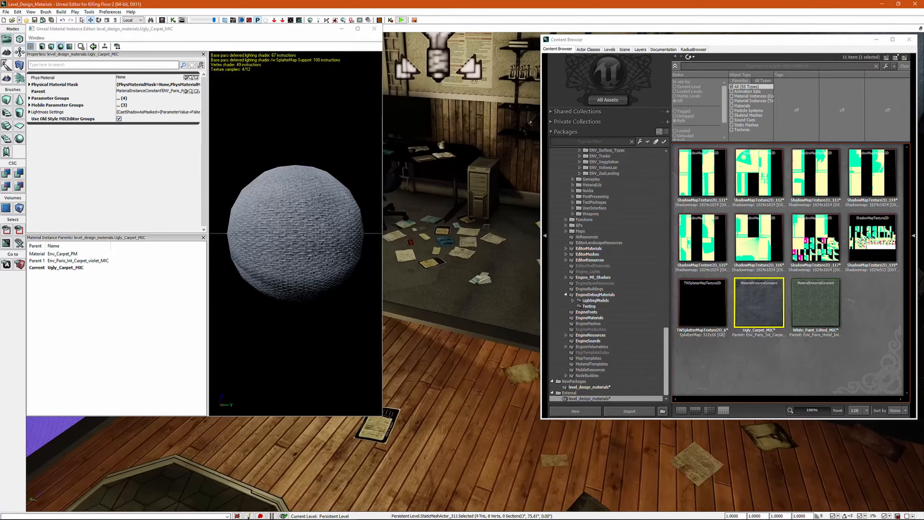
ctrl+click(470, 277)
mouse_move(470, 276)
right_down()
mouse_move(535, 276)
mouse_move(480, 288)
right_up()
ctrl+click(506, 204)
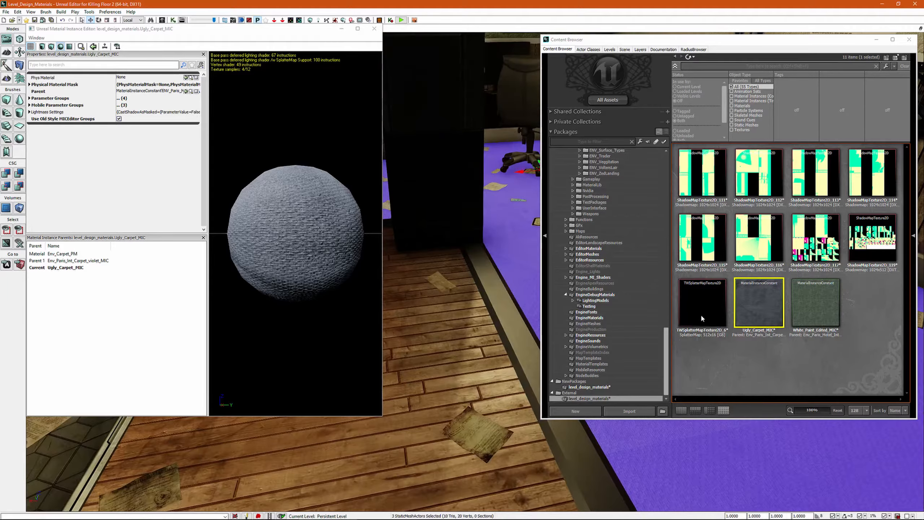
drag(760, 313, 517, 244)
right_drag(386, 221, 426, 229)
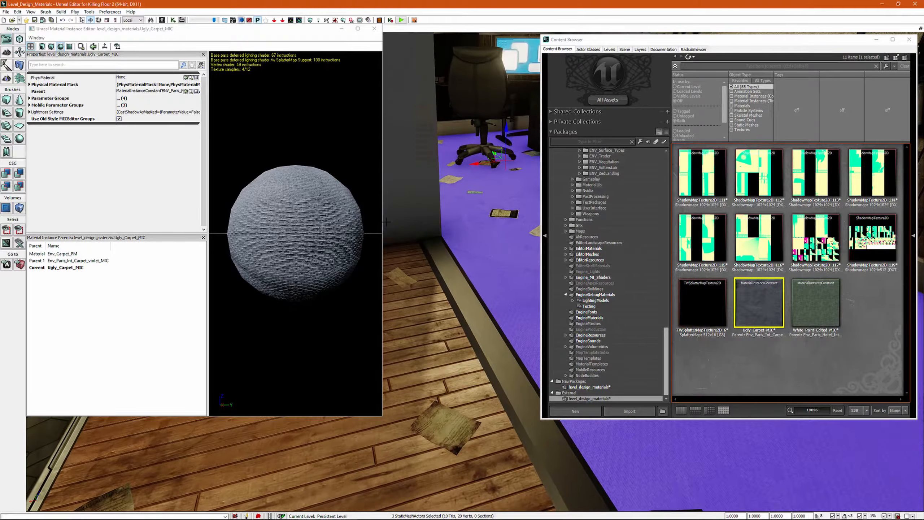
Step: Enable the Scalar_Carpet_Color_B override under the vector parameters and set its colour to yellow-green with R 0.51, G 0.52 and B 0
click(32, 99)
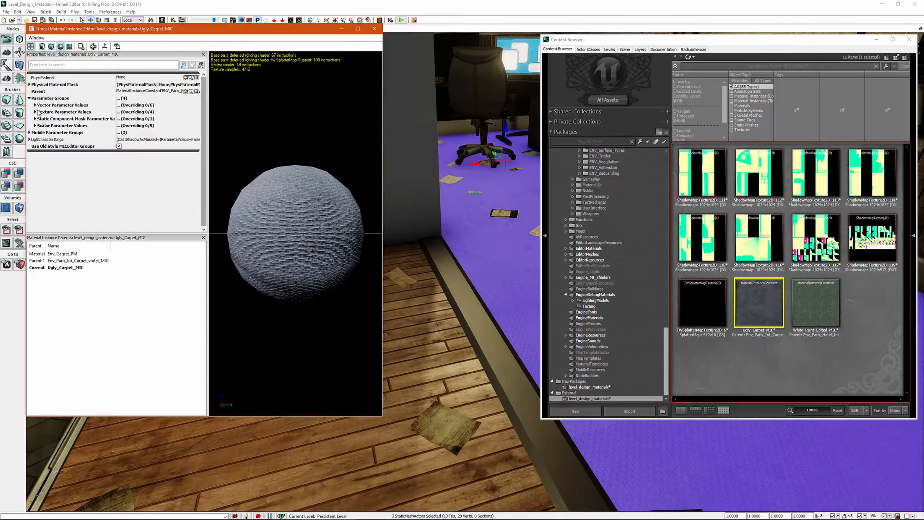
click(35, 105)
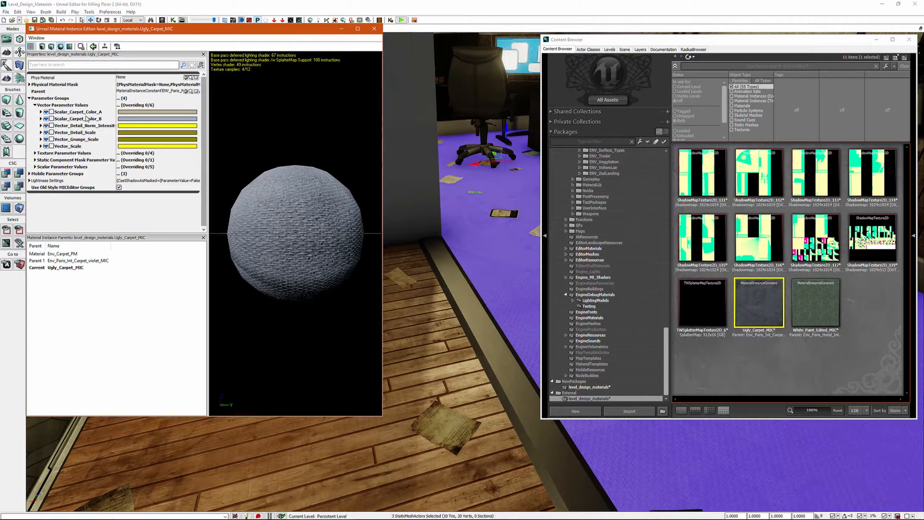
click(51, 119)
mouse_move(448, 240)
right_down()
mouse_move(386, 246)
mouse_move(461, 241)
right_up()
click(139, 113)
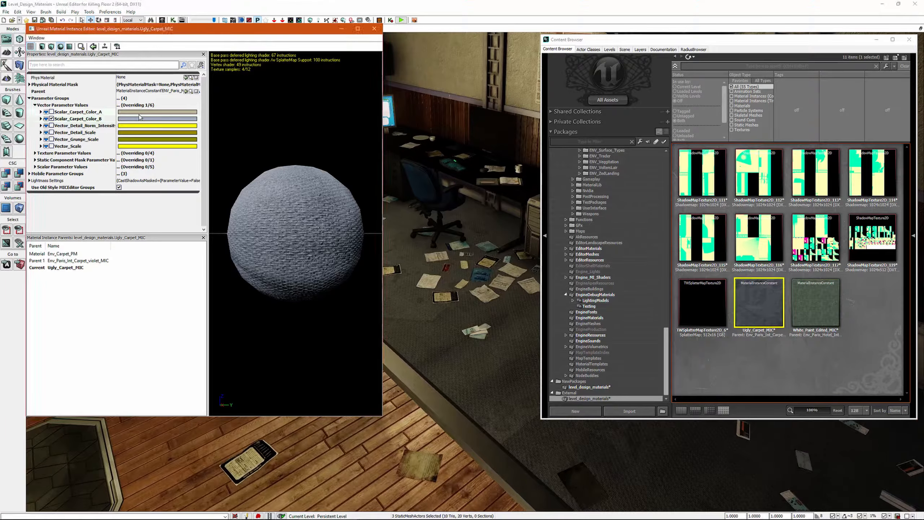
double_click(138, 121)
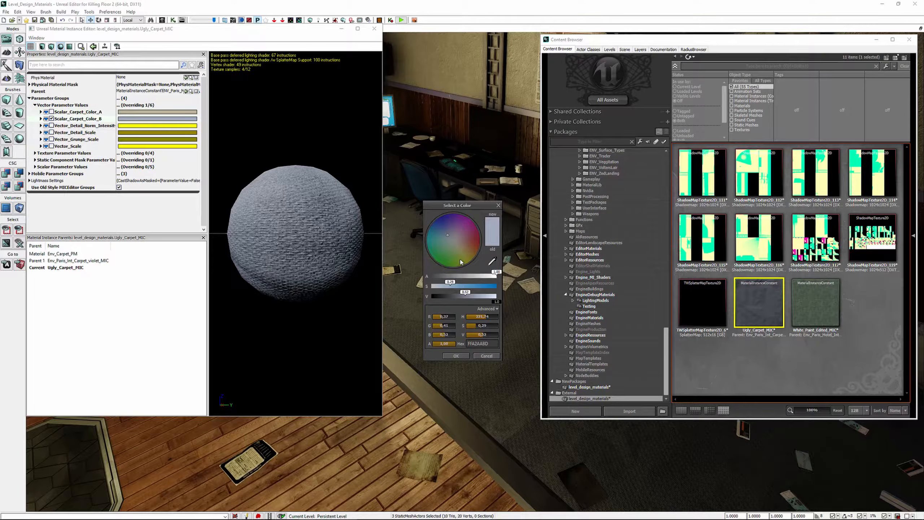
mouse_move(461, 260)
mouse_down()
mouse_move(477, 243)
mouse_move(431, 241)
mouse_move(446, 263)
mouse_move(470, 271)
mouse_up()
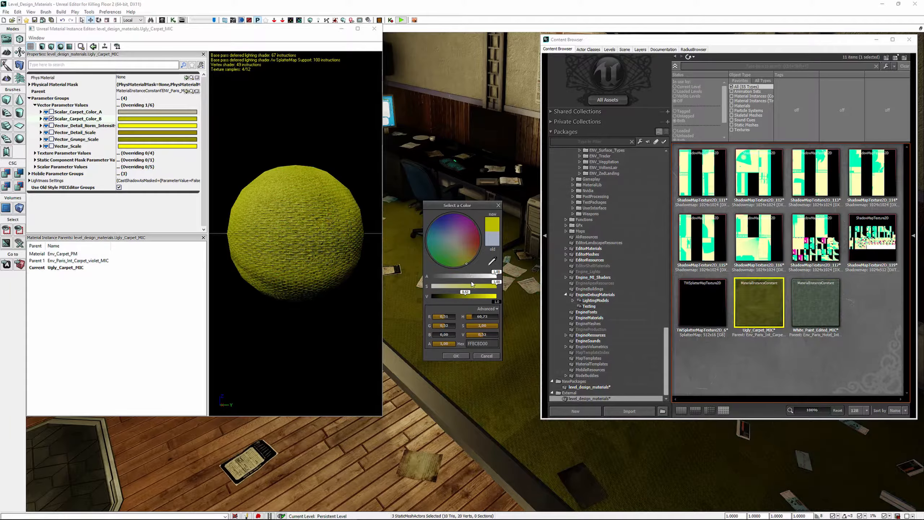
click(456, 356)
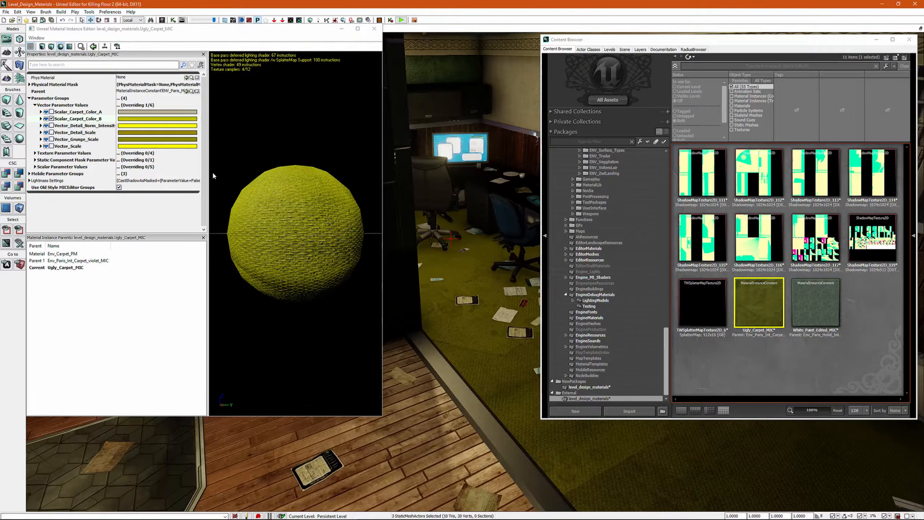
Step: Close the Ugly_Carpet_MIC editor, clear the asset selection and turn off game view in the level viewport
right_drag(451, 238, 484, 237)
click(375, 28)
right_drag(350, 189, 346, 211)
mouse_move(833, 314)
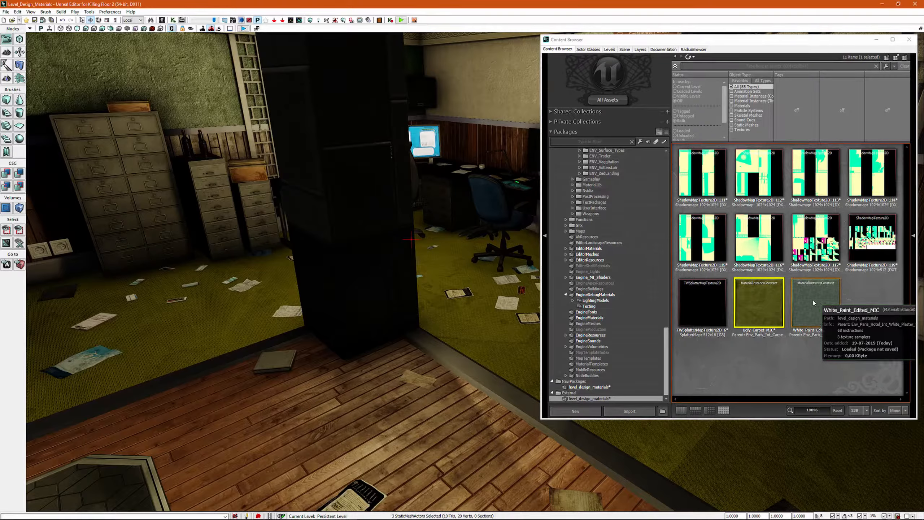
click(757, 352)
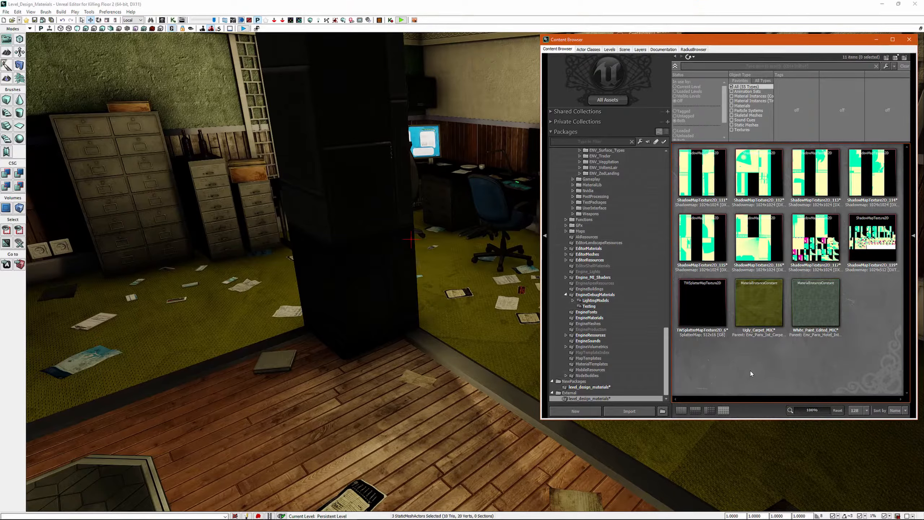
right_drag(473, 349, 473, 313)
key(g)
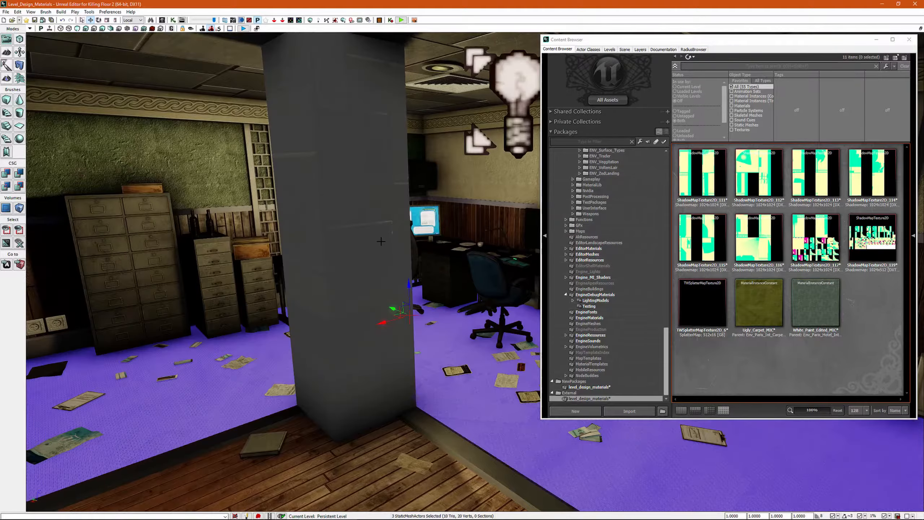
Step: Select the dark pillar between the rooms and find its material in the Content Browser
right_click(376, 243)
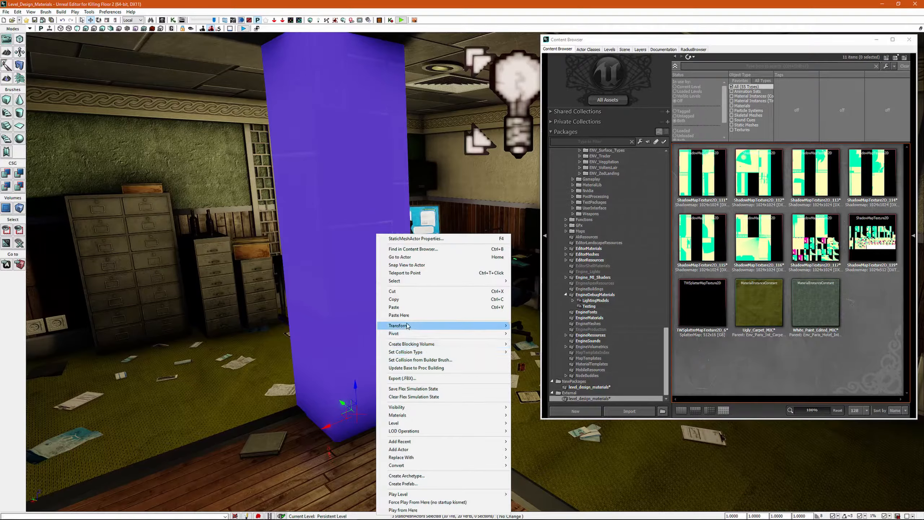
mouse_move(413, 417)
click(528, 427)
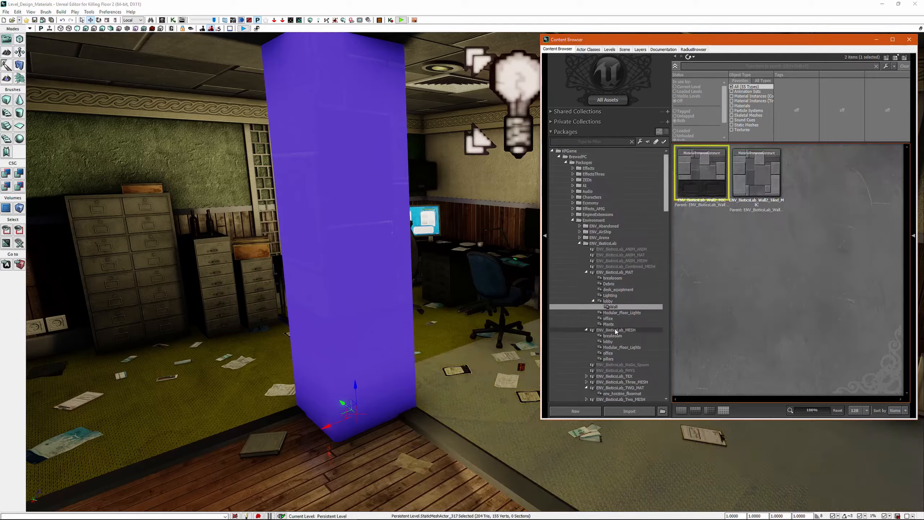
key(g)
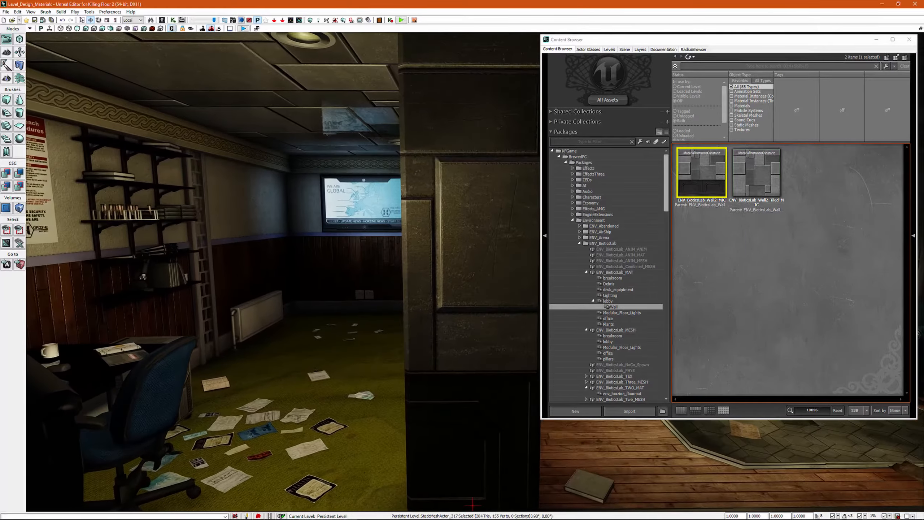
key(g)
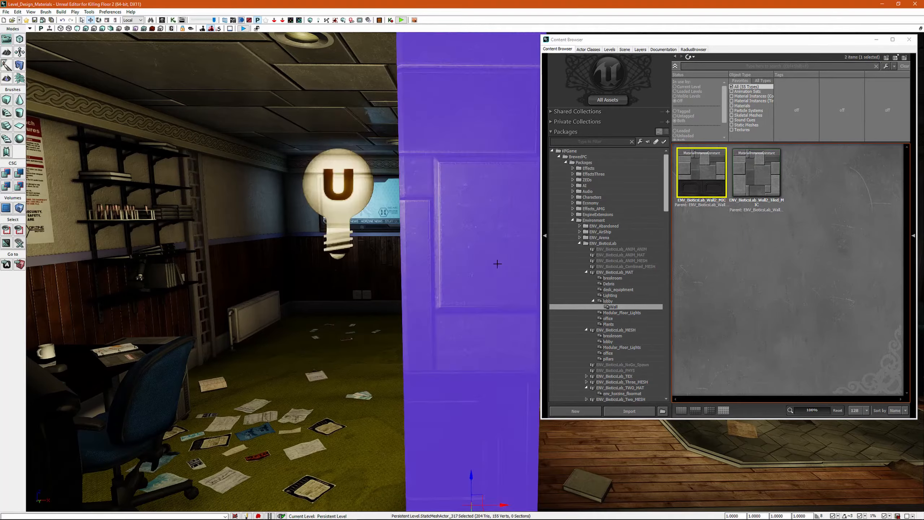
Step: Open ENV_BioticsLab_Wall2_MIC in the Material Instance Editor and examine its preview sphere from different angles
click(623, 308)
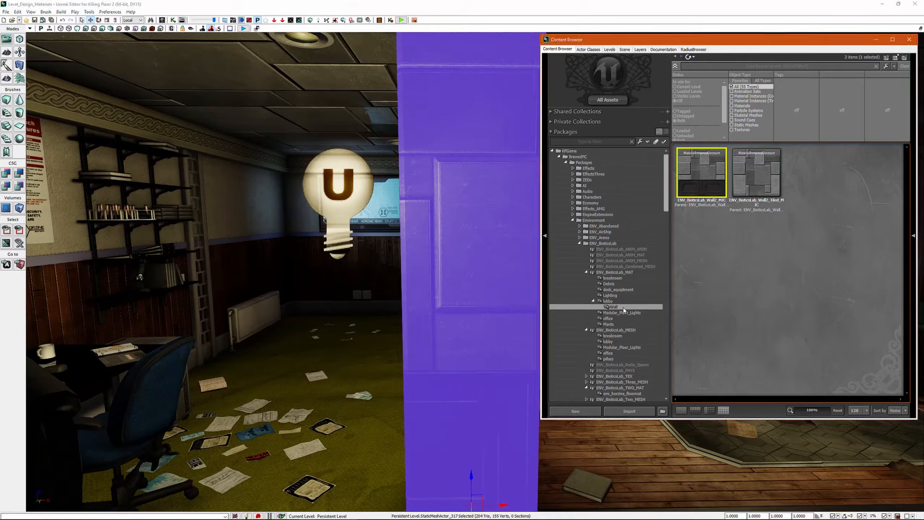
right_click(700, 173)
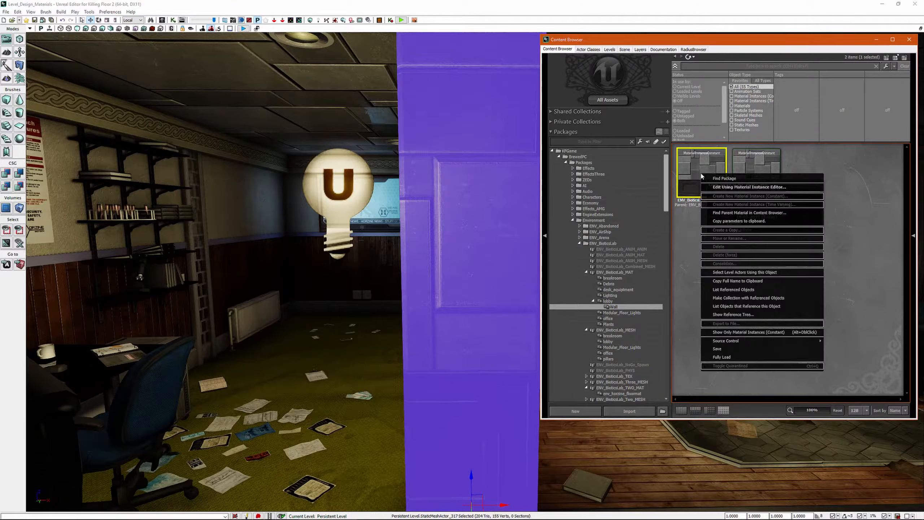
click(735, 187)
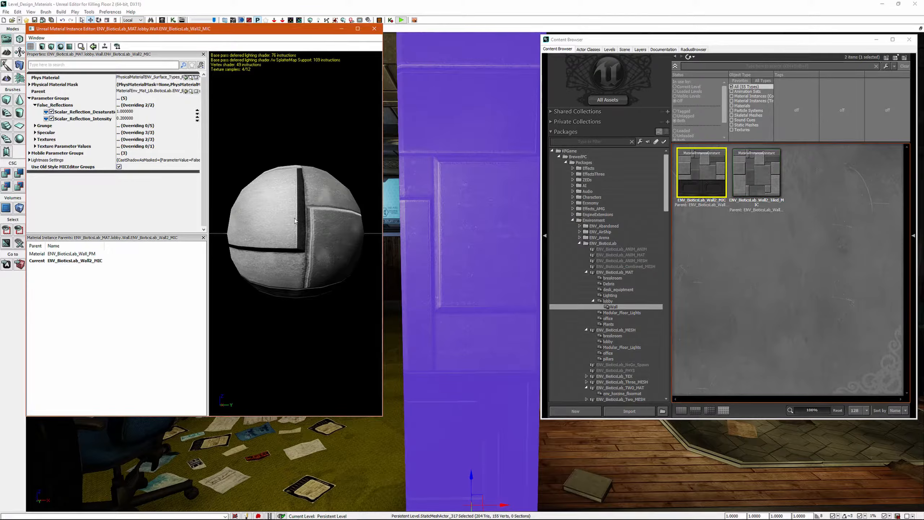
drag(295, 220, 317, 255)
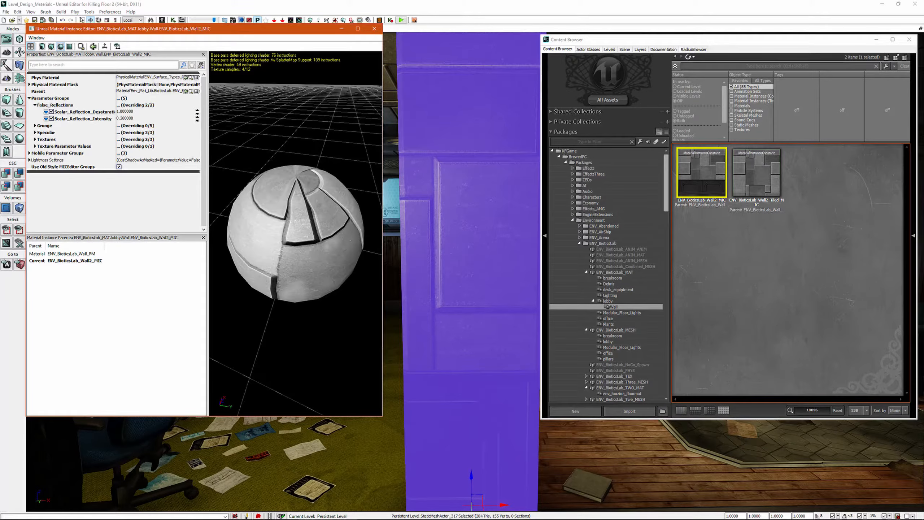
drag(338, 193, 280, 212)
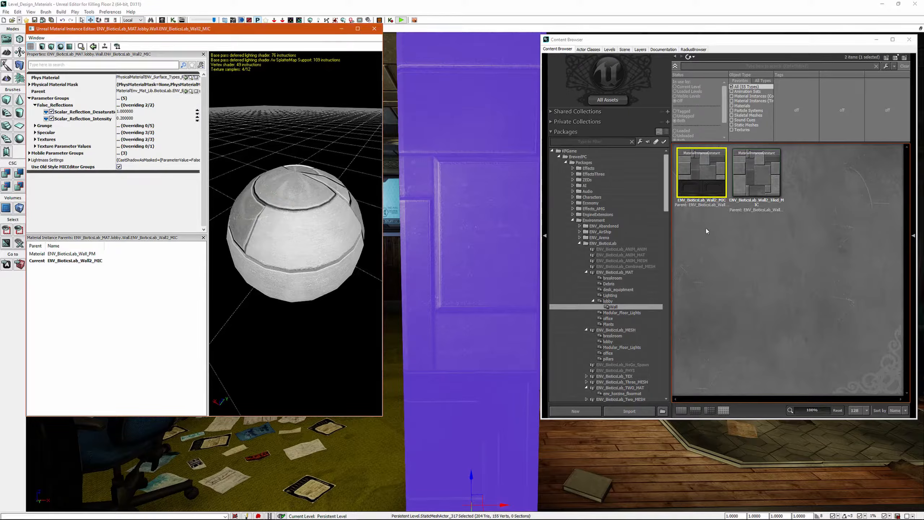
Step: Show the level_design_materials package and view the available actions for Ugly_Carpet_MIC
drag(666, 181, 664, 382)
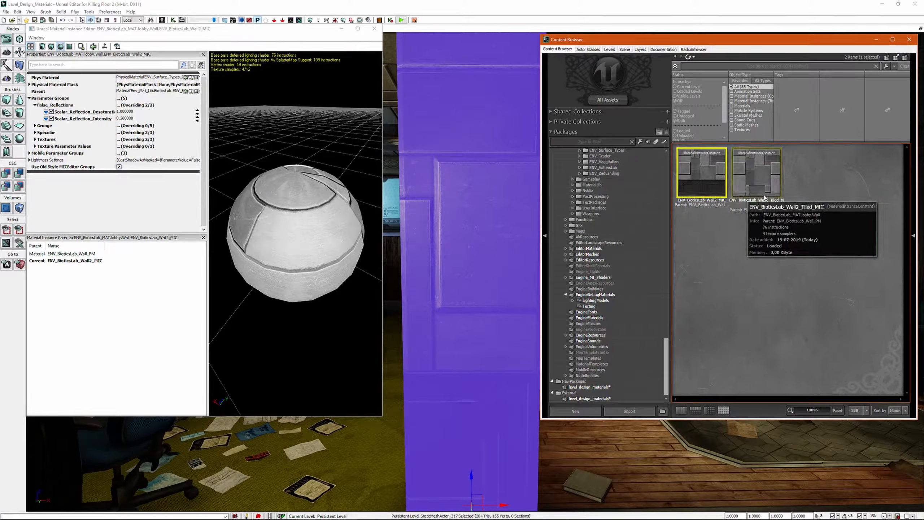
click(590, 398)
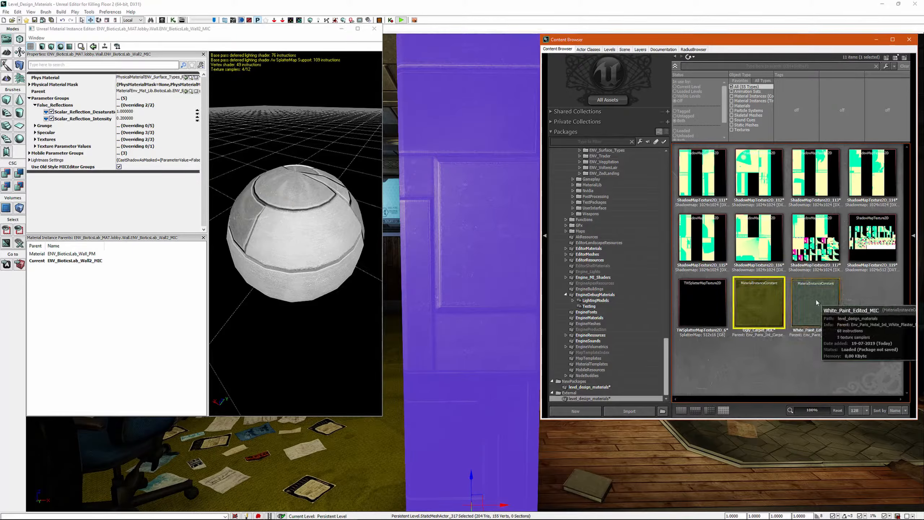
right_click(760, 300)
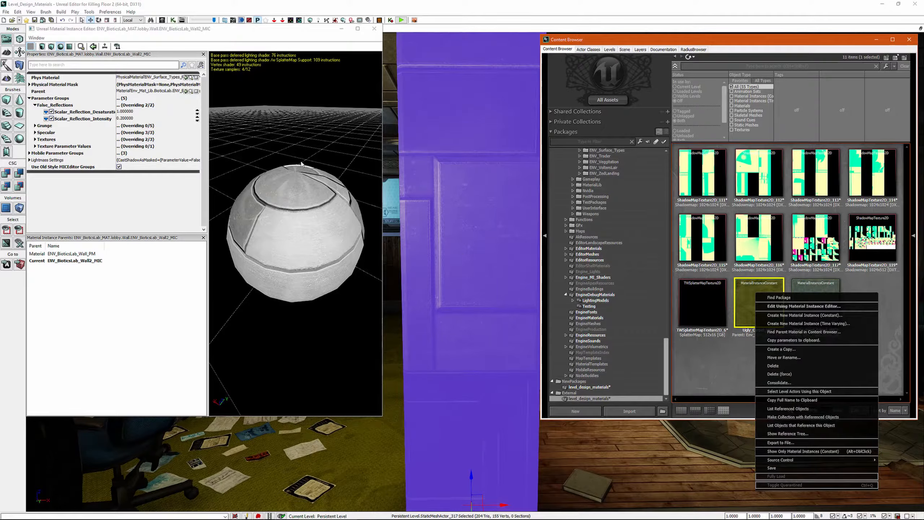
Step: Close the wall material editor, minimize the Content Browser and select the lit computer monitor on the desk
click(377, 32)
right_drag(451, 204, 298, 215)
click(378, 33)
click(881, 41)
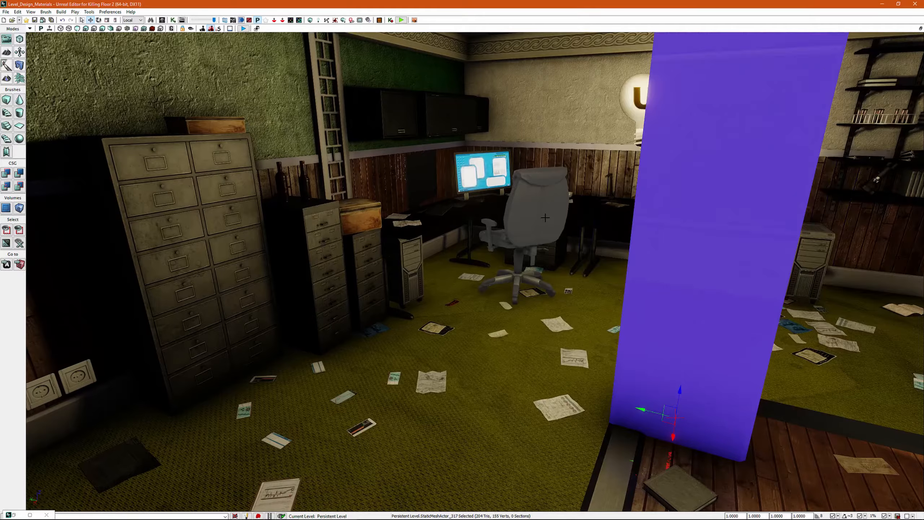
mouse_move(540, 218)
right_down()
mouse_move(597, 222)
mouse_move(524, 218)
right_up()
click(554, 221)
right_drag(511, 264, 518, 265)
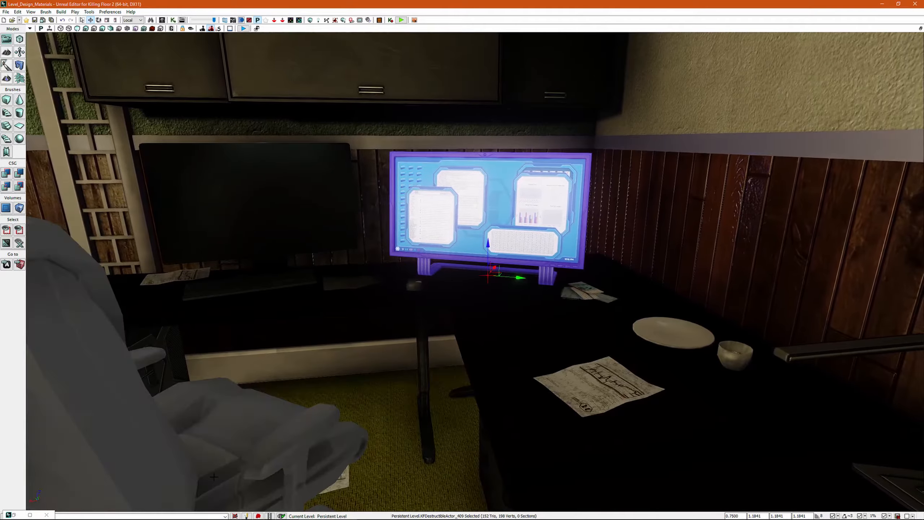
Step: Create a MaterialInstanceConstant named Computer_Monitor_MIC in the level_design_materials package
click(14, 516)
right_drag(348, 305, 443, 285)
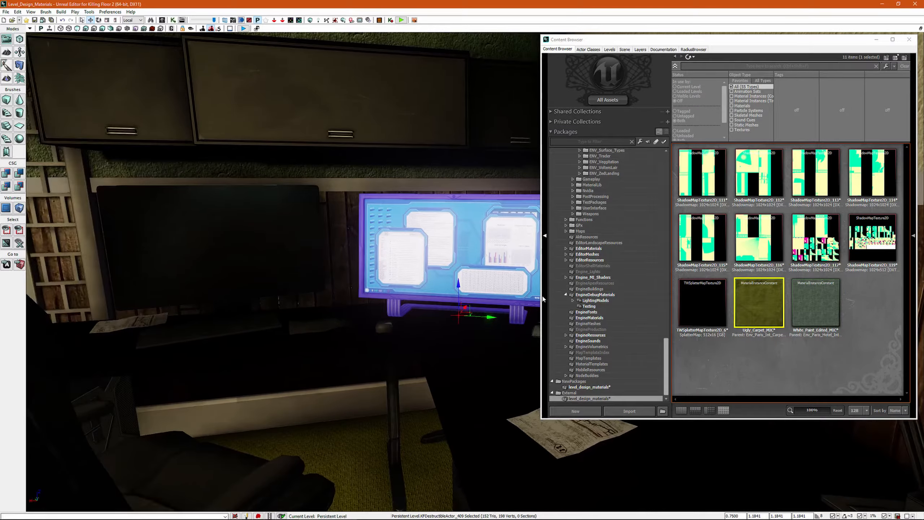
click(848, 308)
right_click(715, 361)
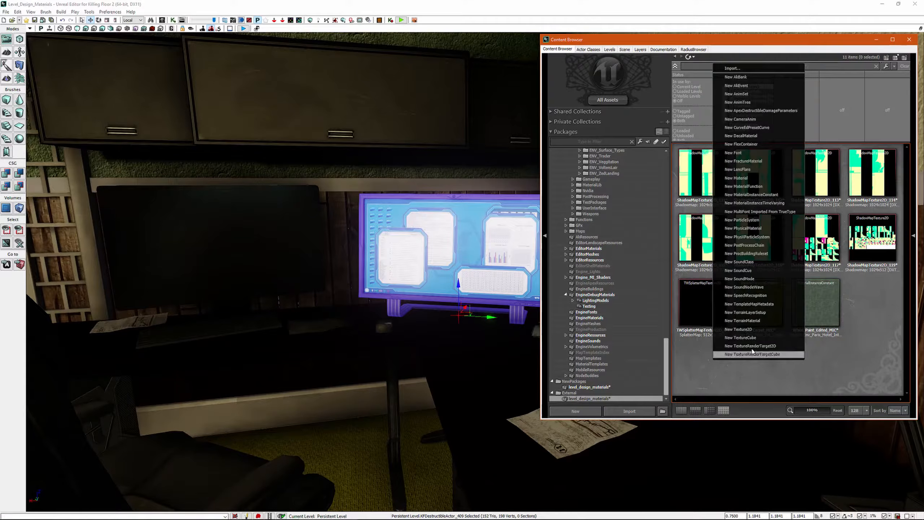
click(768, 196)
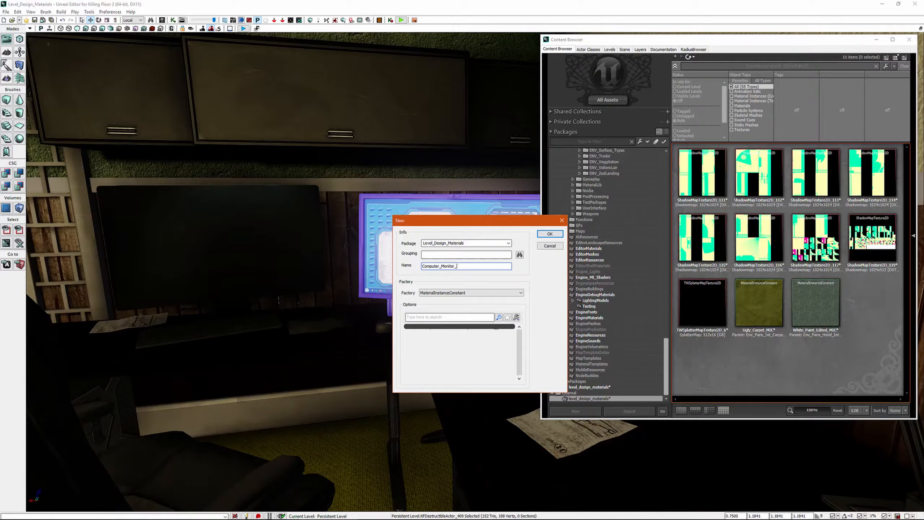
text(IC)
key(Return)
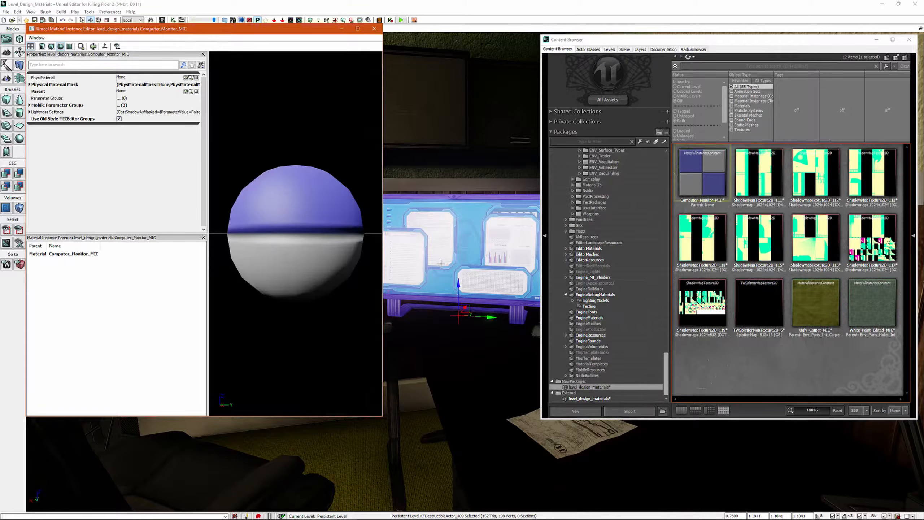
Step: Find the monitor's ENV_BioticsLab_ComputerMonitor_MIC material in the Content Browser and assign it as the parent of Computer_Monitor_MIC
right_drag(439, 267, 421, 271)
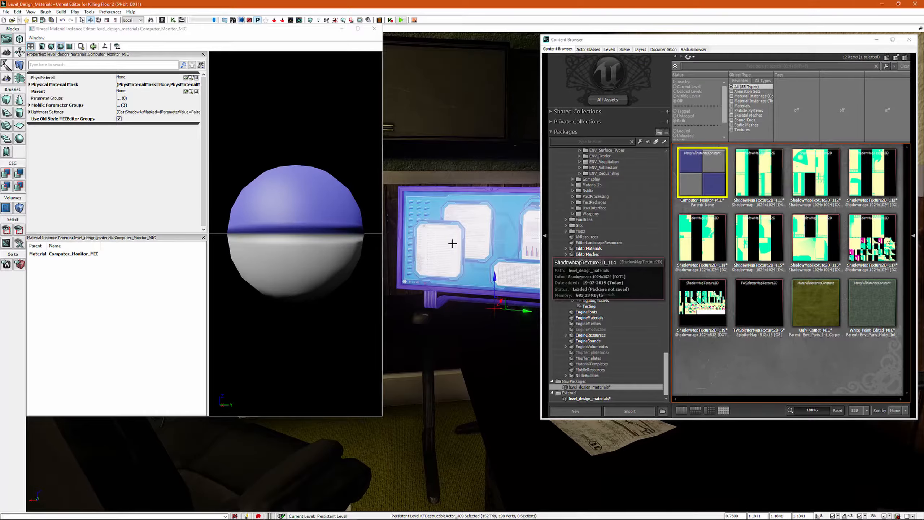
right_click(455, 231)
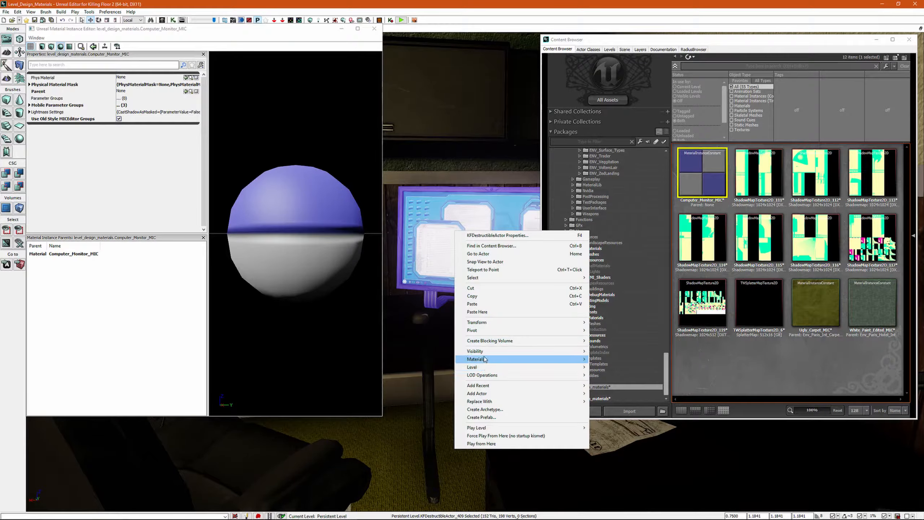
mouse_move(484, 359)
mouse_move(633, 360)
click(732, 359)
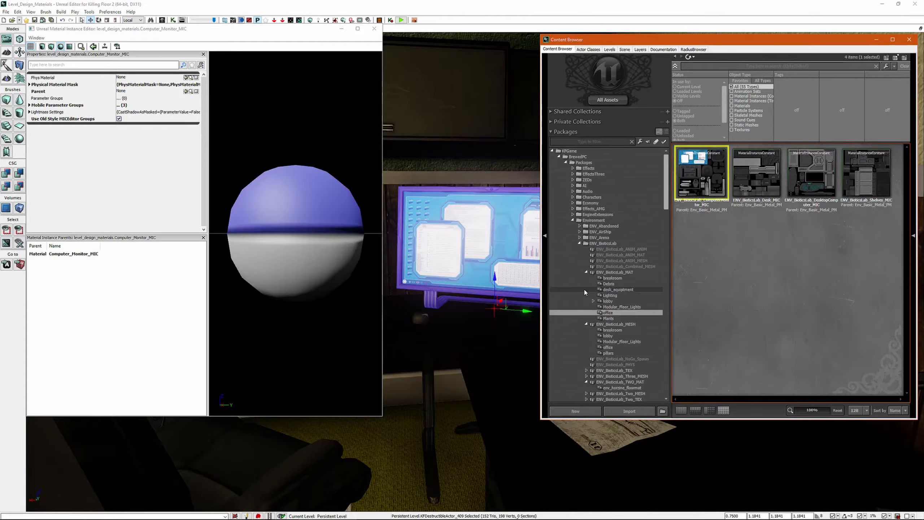
click(703, 183)
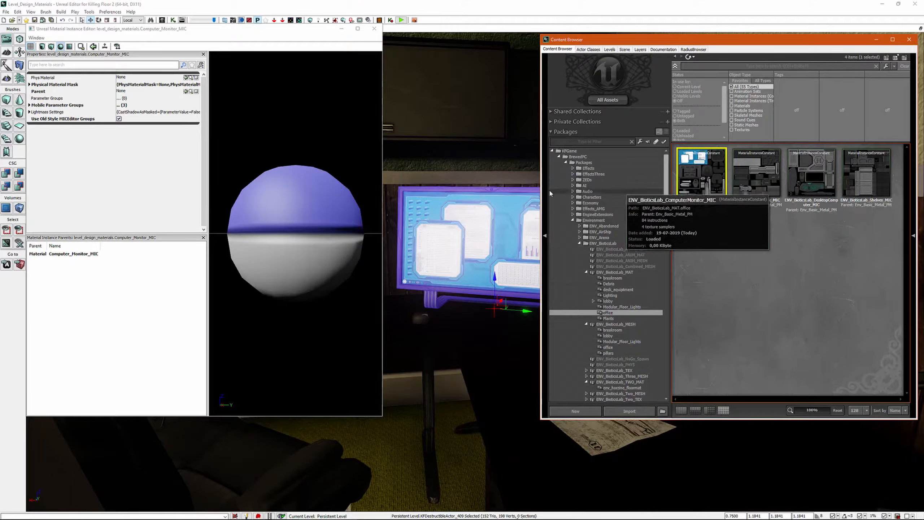
click(186, 93)
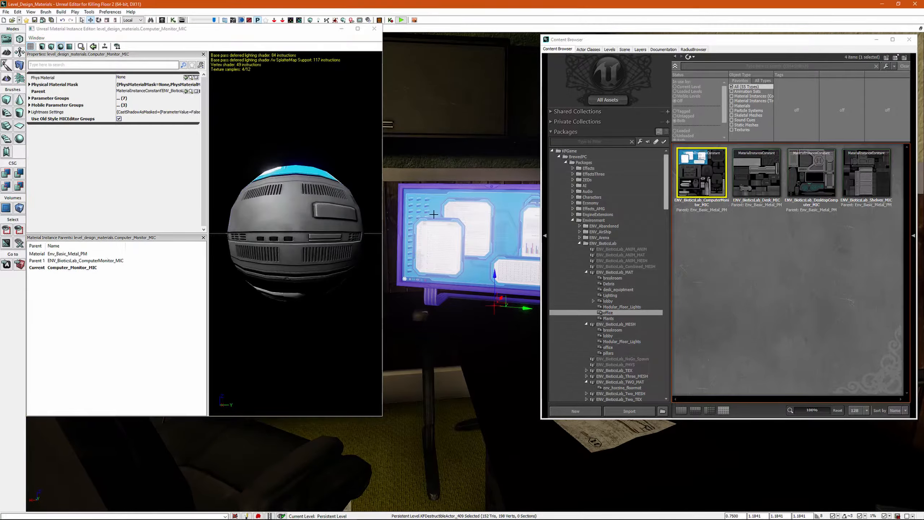
Step: Expand the new instance's parameter groups and apply Computer_Monitor_MIC from the level_design_materials package to the monitor
right_drag(455, 175, 426, 173)
click(30, 98)
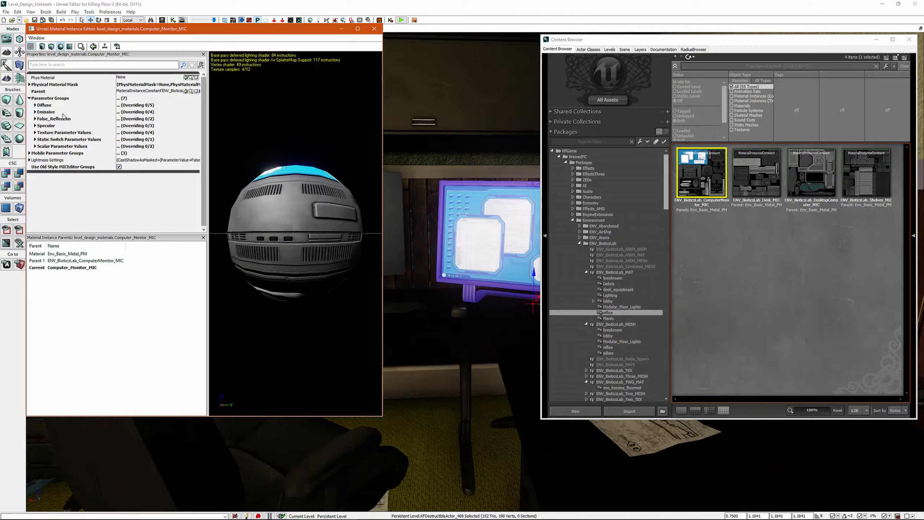
right_drag(459, 227, 483, 213)
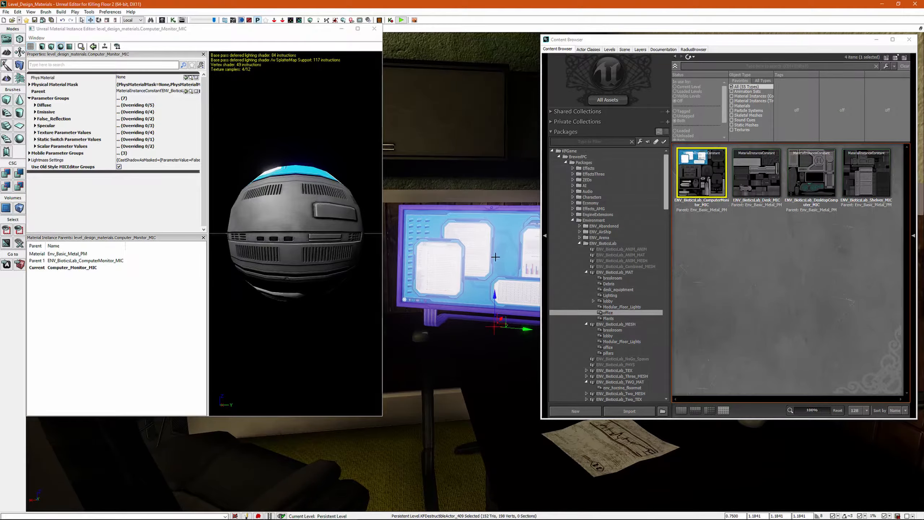
right_drag(496, 257, 499, 271)
drag(666, 190, 674, 377)
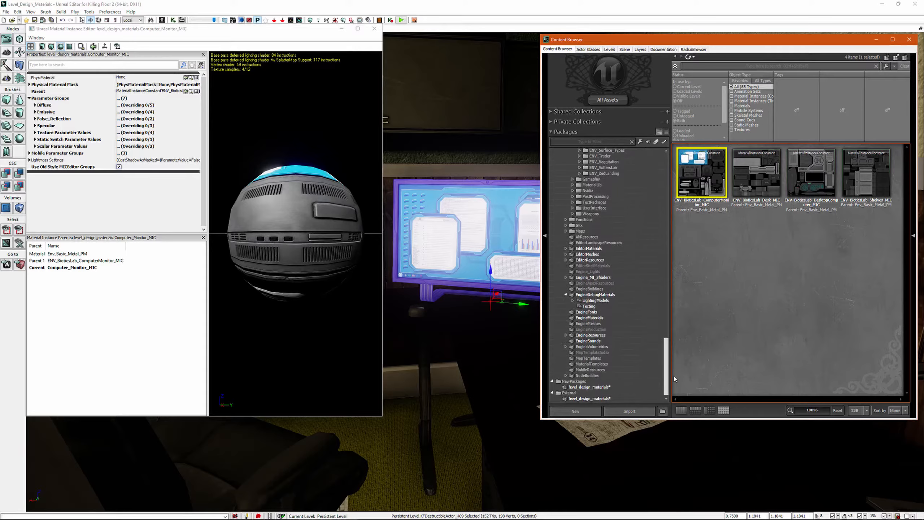
click(585, 399)
click(702, 172)
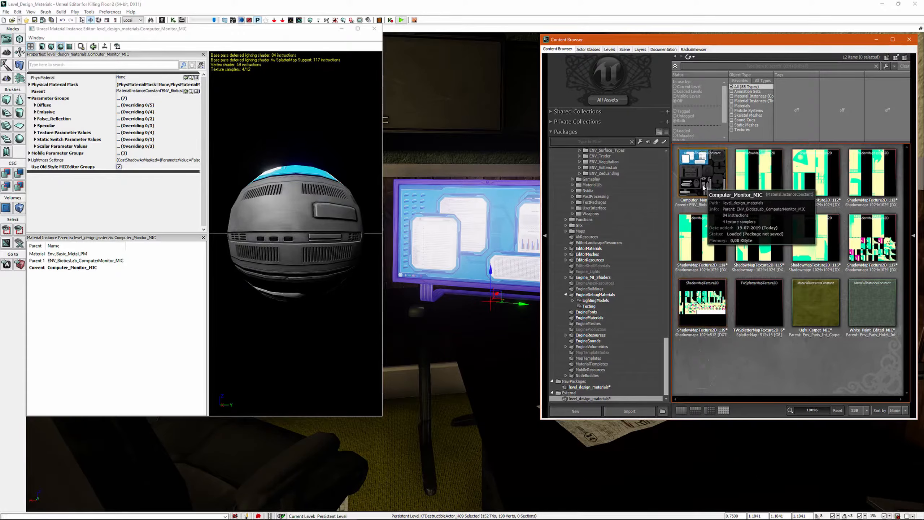
right_drag(489, 214, 495, 229)
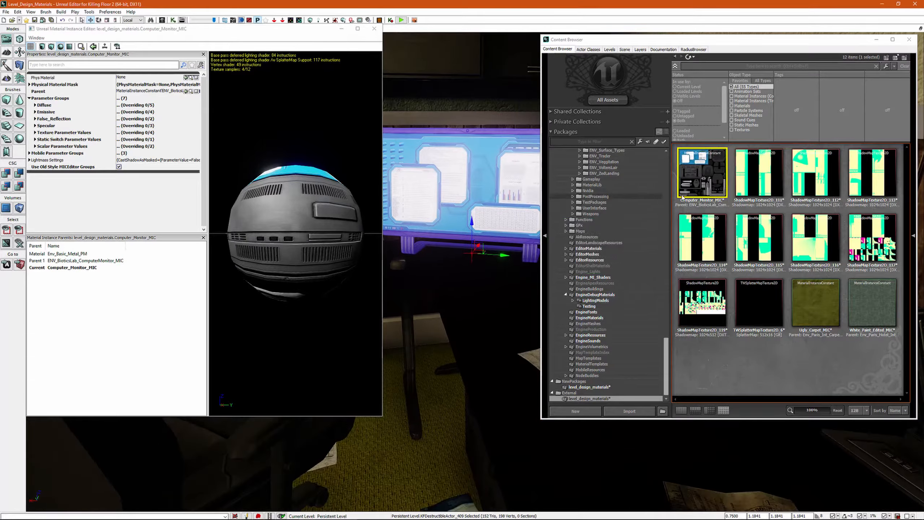
drag(706, 169, 475, 204)
right_drag(474, 206, 482, 193)
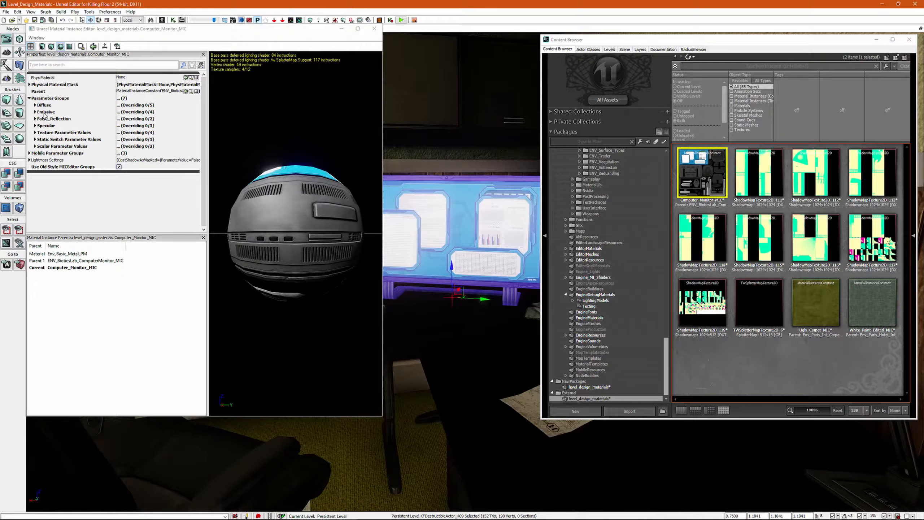
Step: Expand the Diffuse, Emissive, Fake_Reflection, Specular and Texture Parameter Values groups of Computer_Monitor_MIC and review their parameters
click(36, 106)
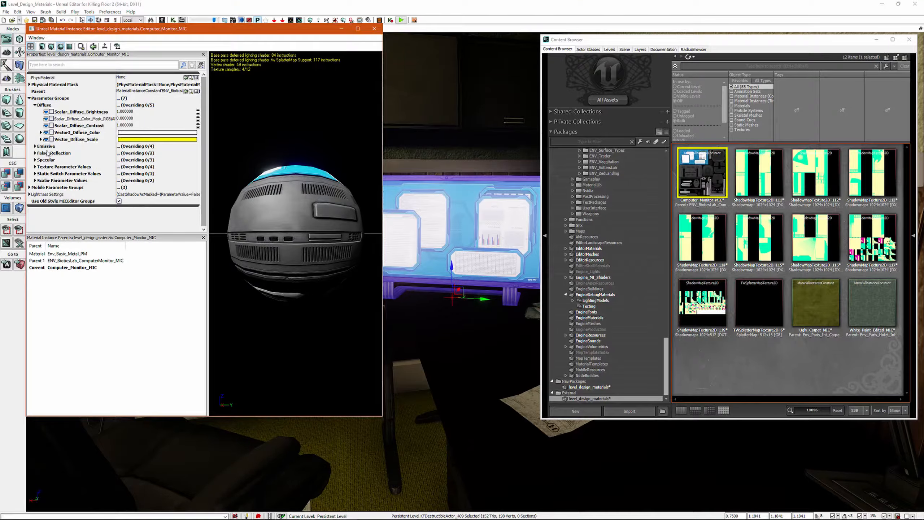
click(35, 146)
click(36, 181)
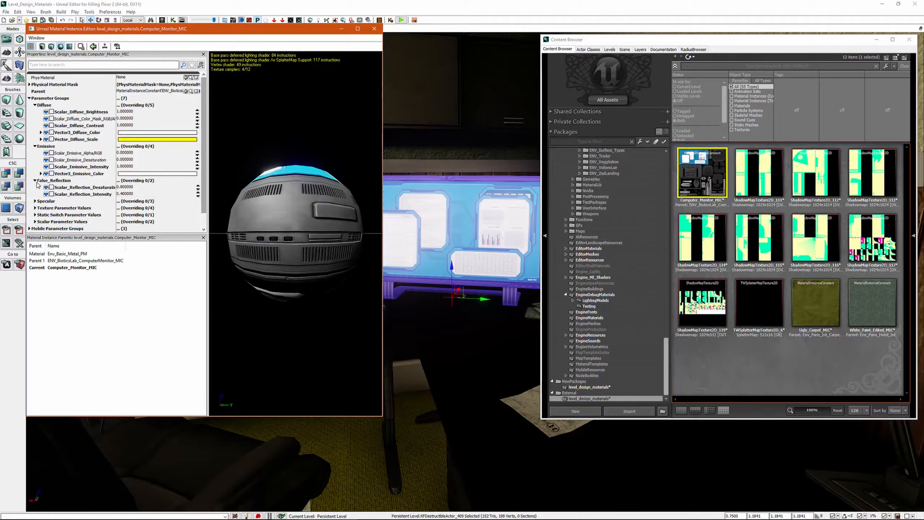
click(35, 201)
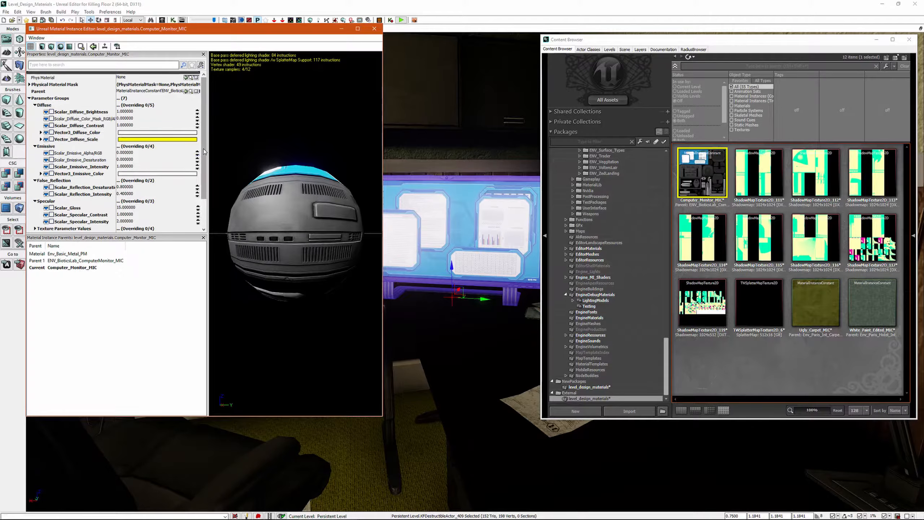
scroll(204, 151, down, 2)
click(35, 192)
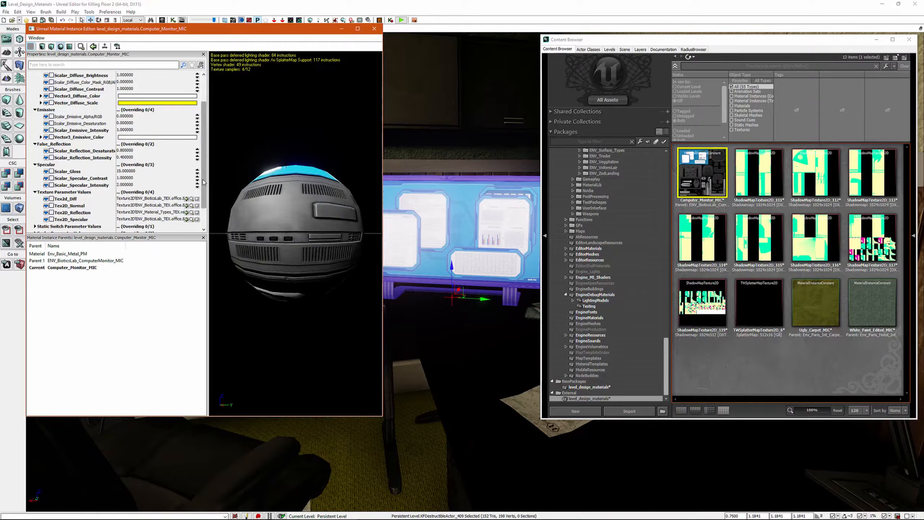
scroll(123, 132, up, 2)
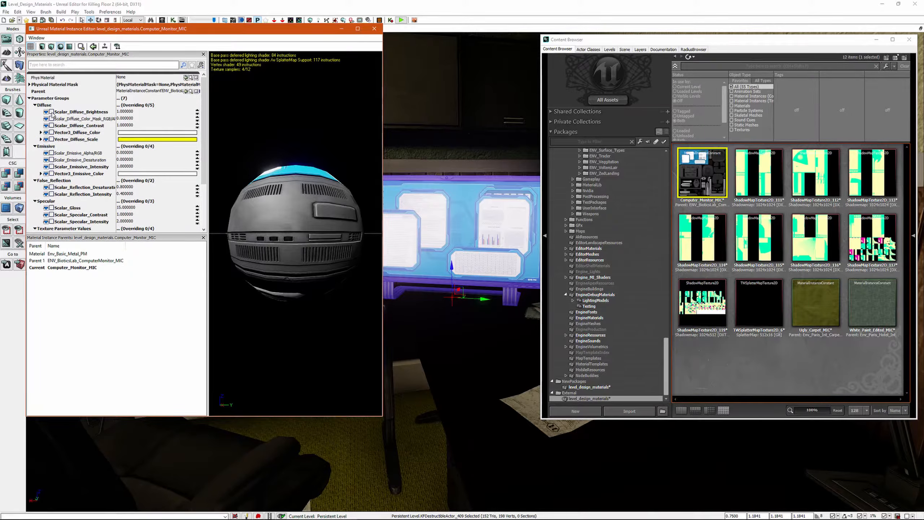
Step: Try overriding Scalar_Diffuse_Brightness with 2, 0 and 10, and return it to 1 with the override off
click(51, 112)
text(2)
key(Return)
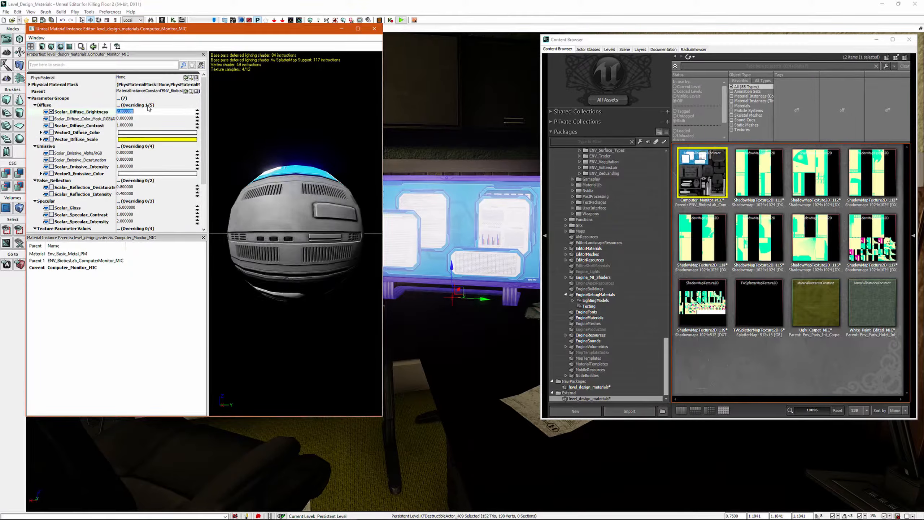
text(0)
key(Return)
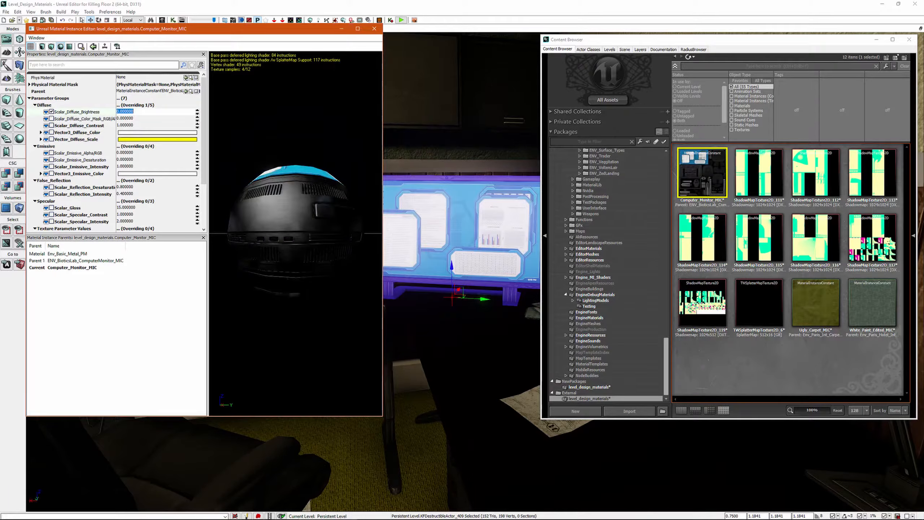
text(10)
key(Return)
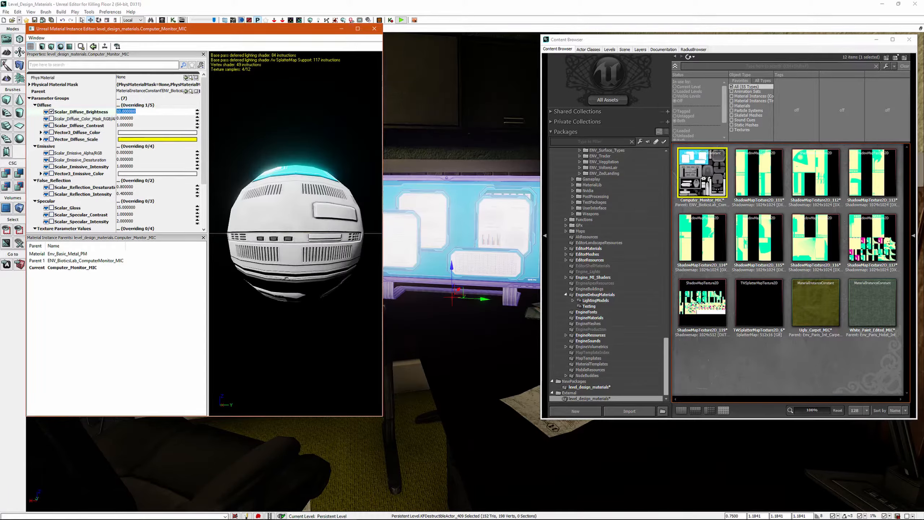
text(1)
key(Return)
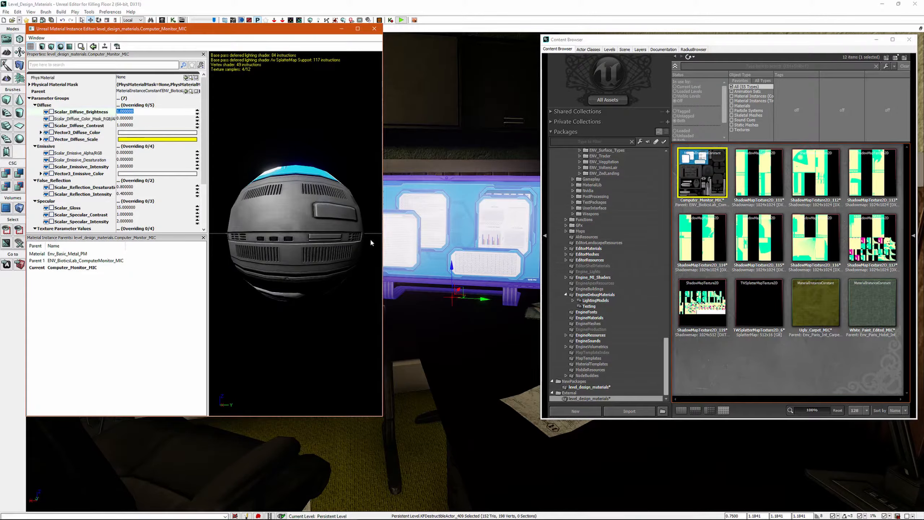
Step: Check the remaining Computer_Monitor_MIC parameters against the monitor and close the material instance editor
right_drag(453, 231, 445, 233)
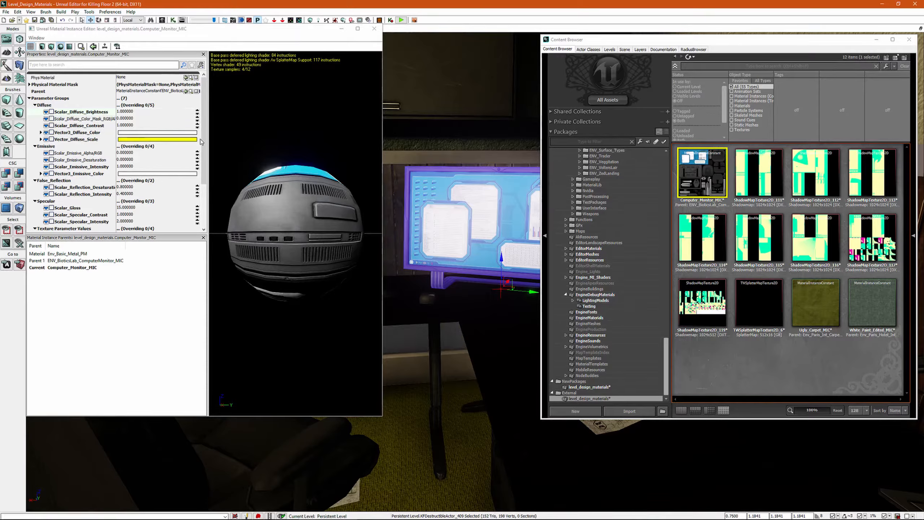
drag(201, 141, 201, 162)
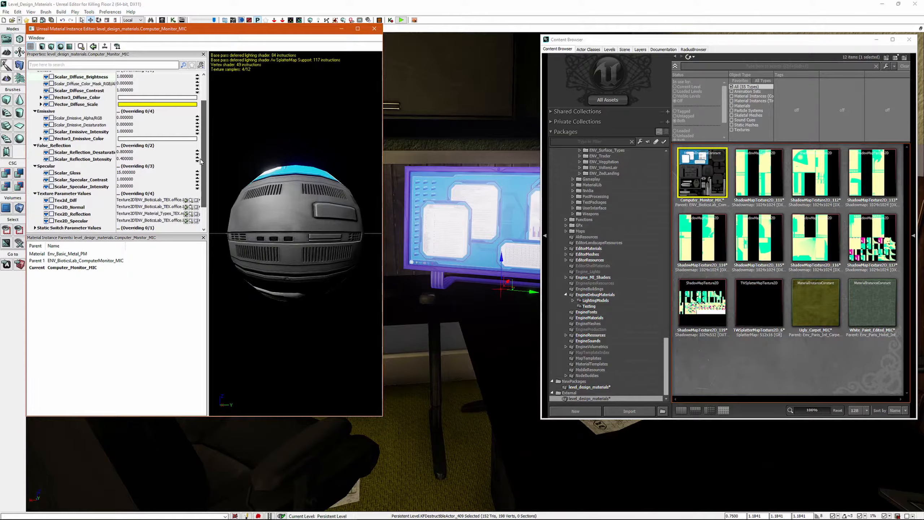
drag(438, 190, 450, 194)
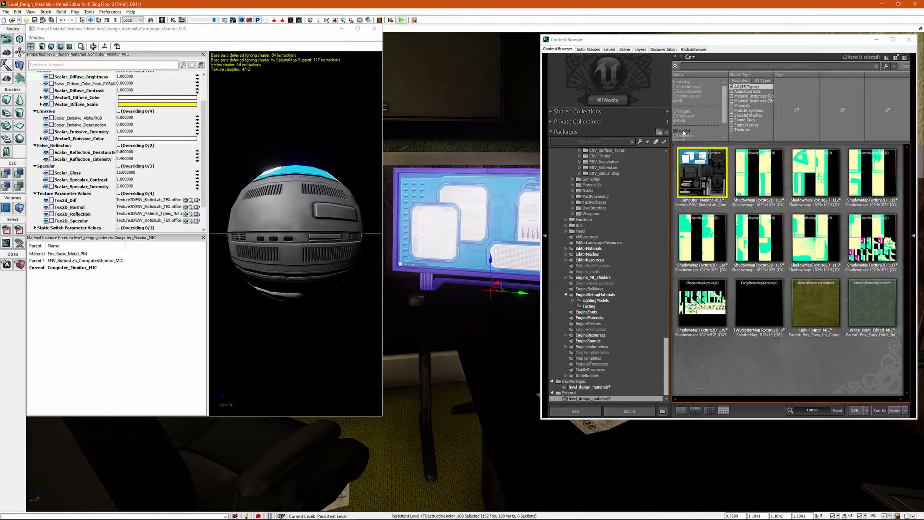
click(374, 29)
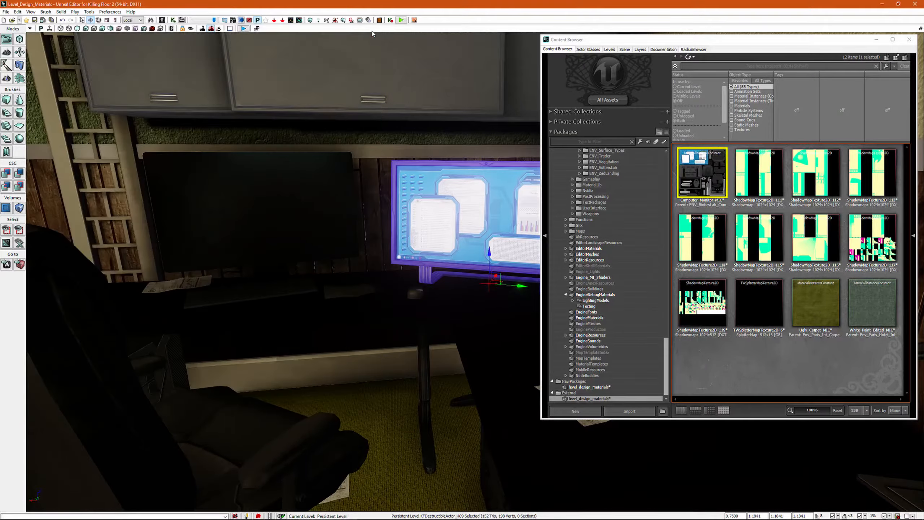
Step: Examine the monitor's screen up close in the viewport, temporarily switching to game view to hide the selection tint
right_drag(379, 153, 452, 153)
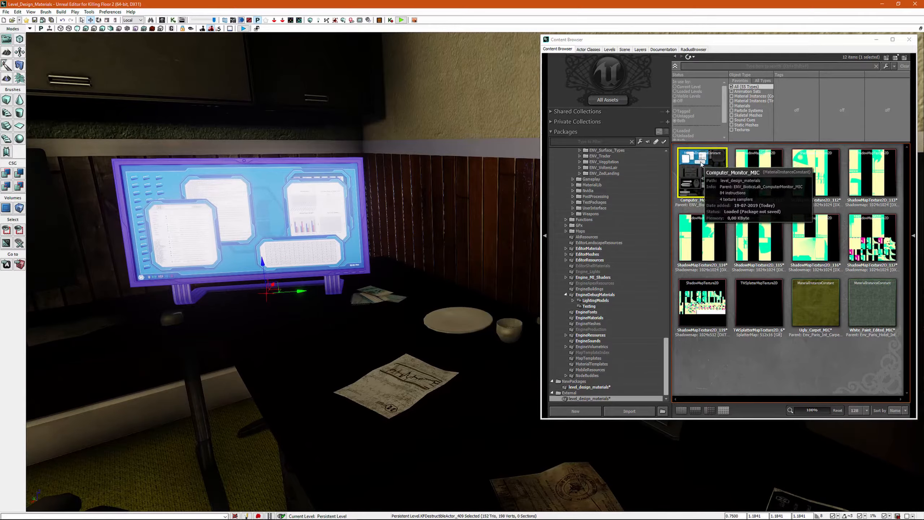
right_drag(418, 226, 346, 225)
right_drag(406, 192, 342, 192)
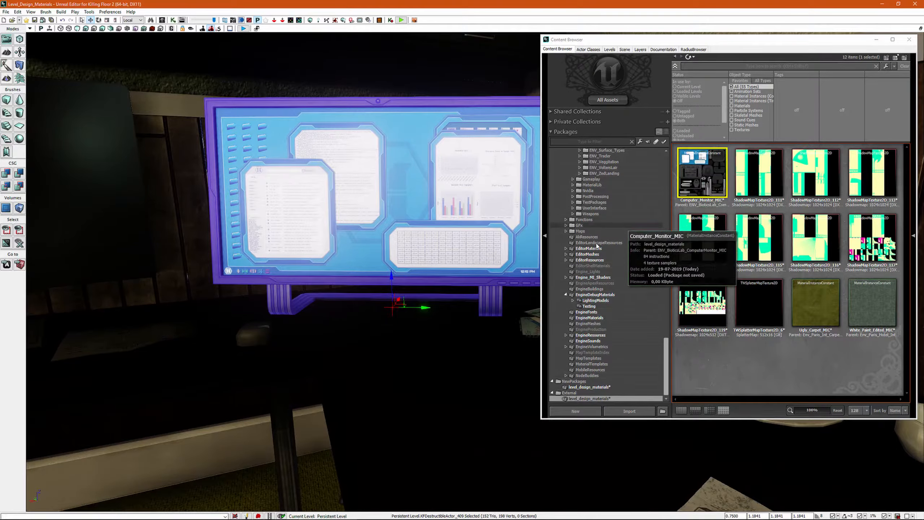
mouse_move(351, 288)
right_down()
mouse_move(327, 290)
mouse_move(368, 281)
right_up()
key(g)
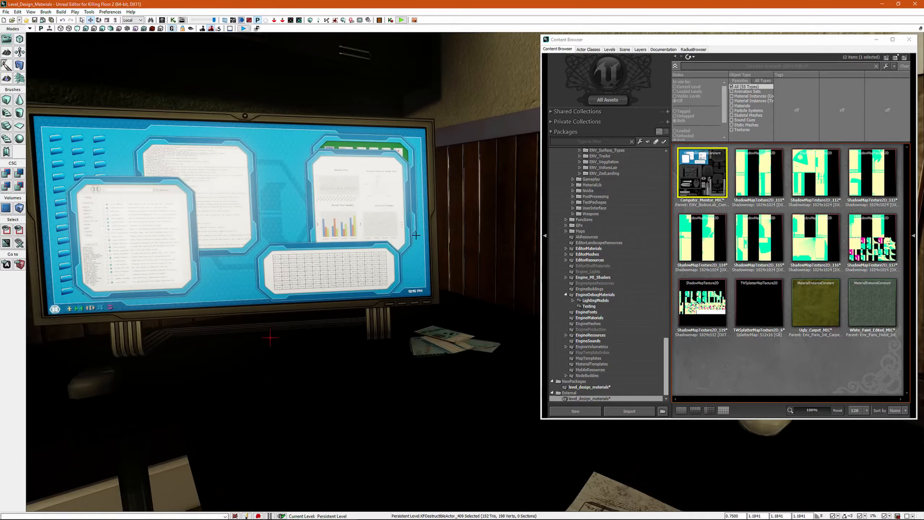
mouse_move(416, 235)
right_down()
mouse_move(473, 236)
mouse_move(455, 291)
mouse_move(418, 242)
mouse_move(553, 236)
mouse_move(559, 204)
mouse_move(416, 222)
right_up()
right_drag(439, 336, 499, 333)
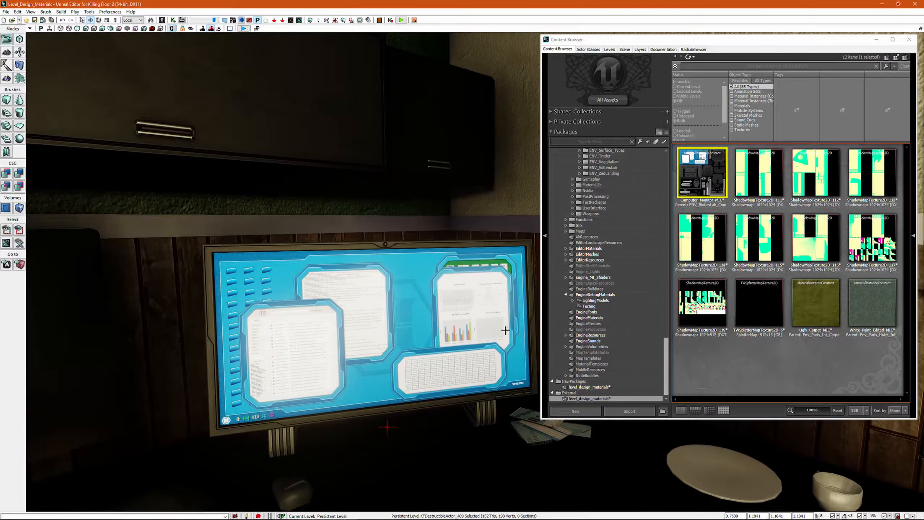
right_drag(440, 318, 397, 317)
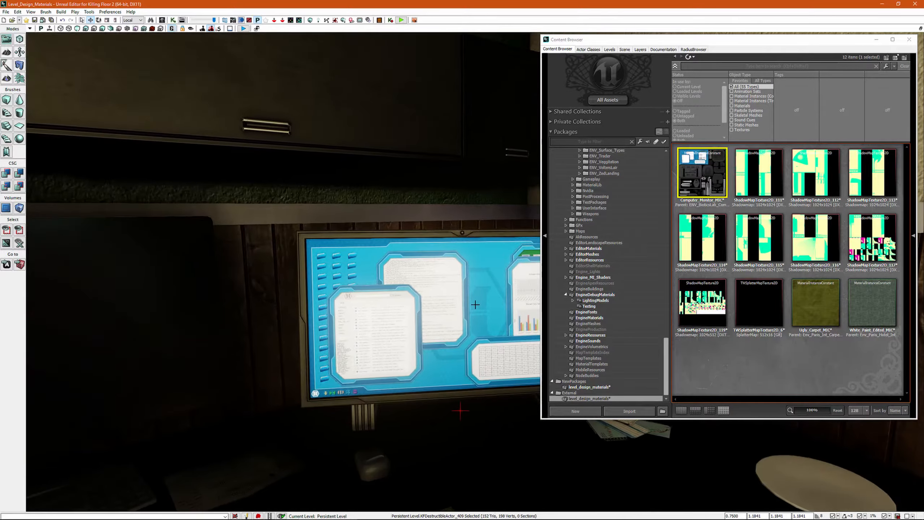
key(g)
right_drag(477, 297, 532, 308)
mouse_move(450, 269)
right_down()
mouse_move(404, 264)
mouse_move(450, 269)
right_up()
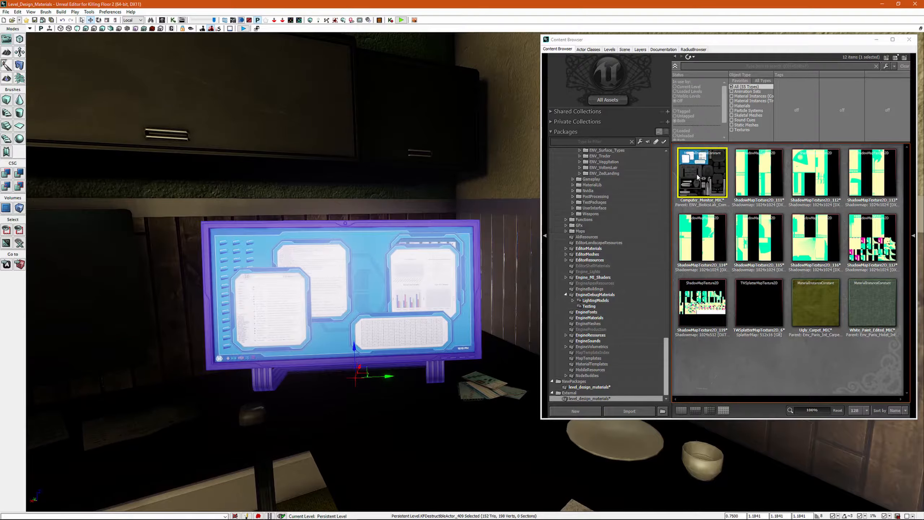
Step: Locate the Computer_Monitor_MIC material assigned to the selected monitor in the Content Browser
right_click(400, 299)
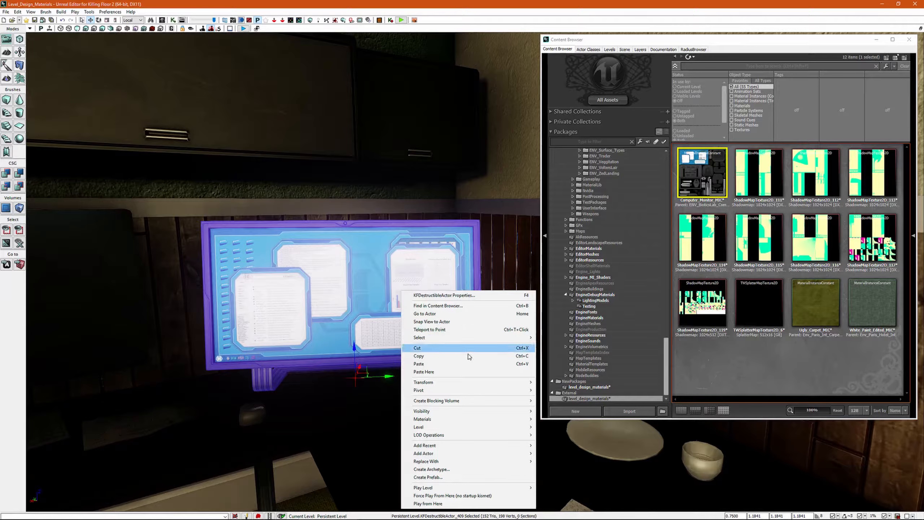
mouse_move(437, 423)
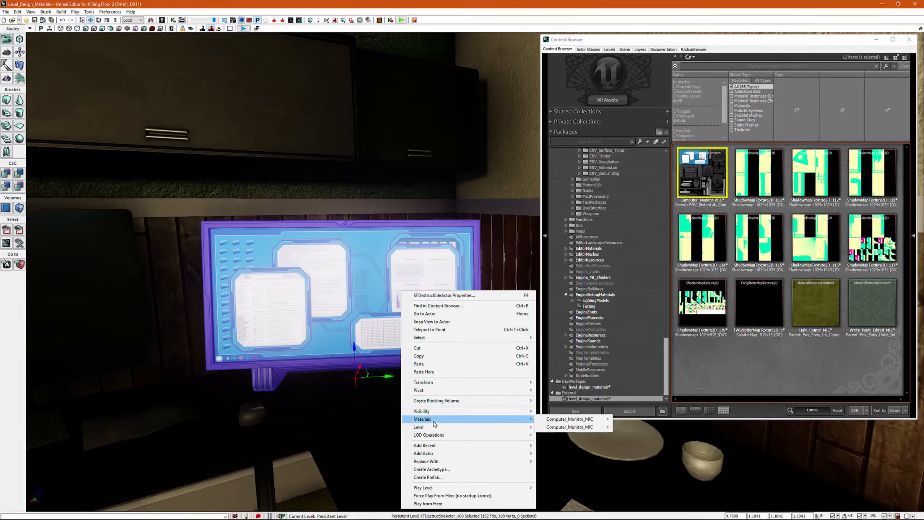
click(693, 180)
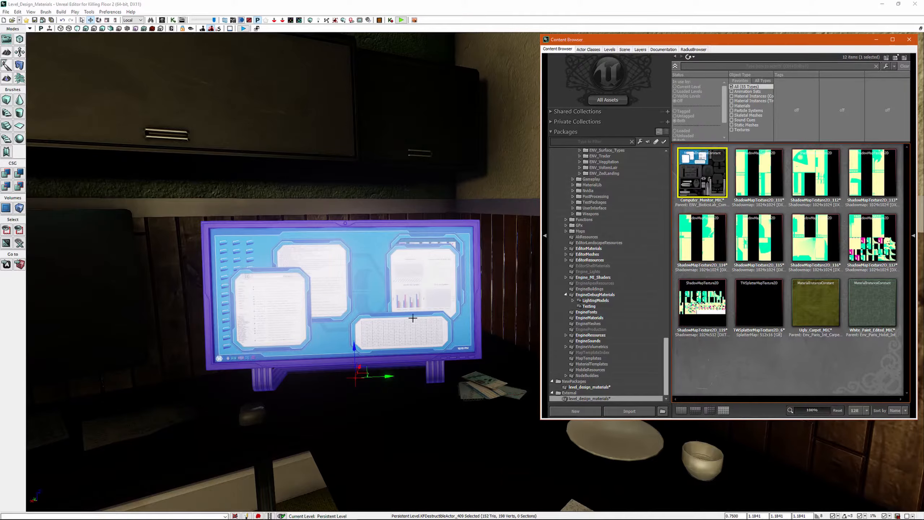
right_click(413, 310)
mouse_move(517, 222)
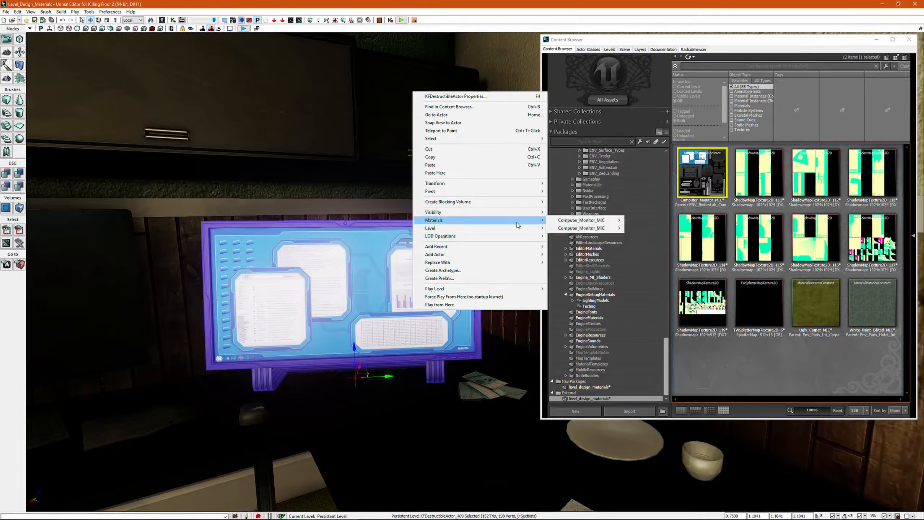
mouse_move(584, 221)
click(664, 222)
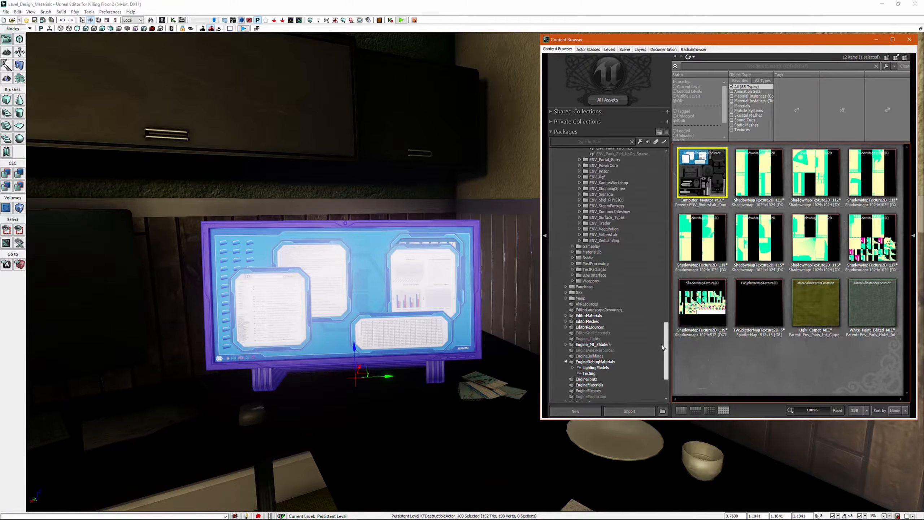
mouse_move(475, 336)
right_down()
mouse_move(367, 333)
mouse_move(490, 327)
right_up()
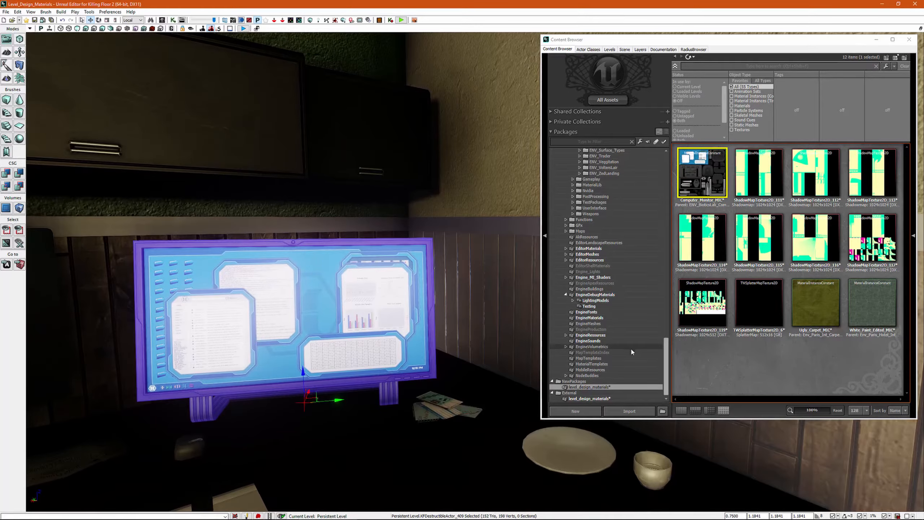
mouse_move(667, 370)
mouse_down()
mouse_move(668, 341)
mouse_move(668, 370)
mouse_up()
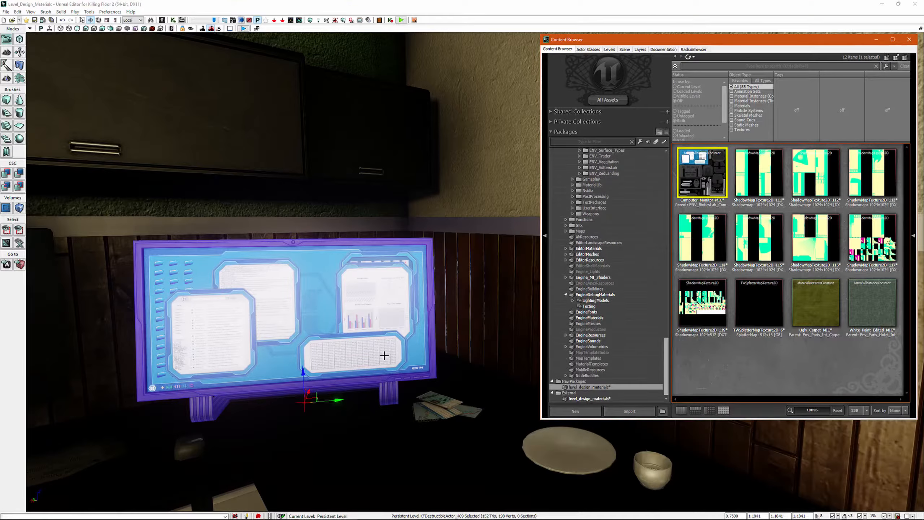
right_drag(383, 355, 342, 349)
Step: Open Computer_Monitor_MIC for editing, locate its parent material in the Content Browser and close the editor
right_click(703, 175)
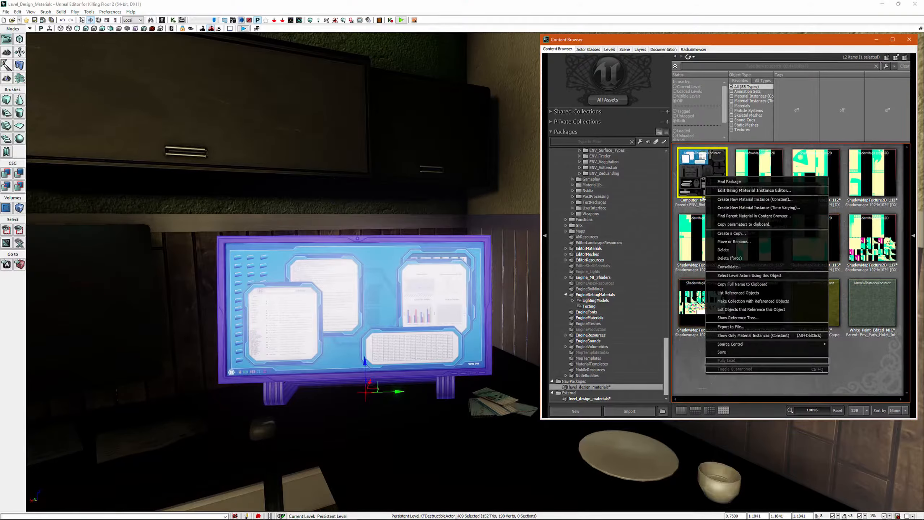
click(742, 193)
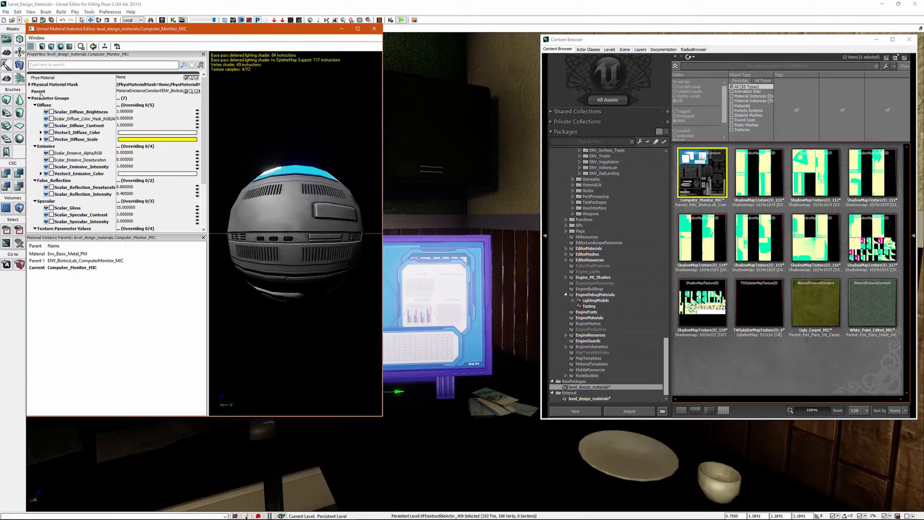
click(193, 94)
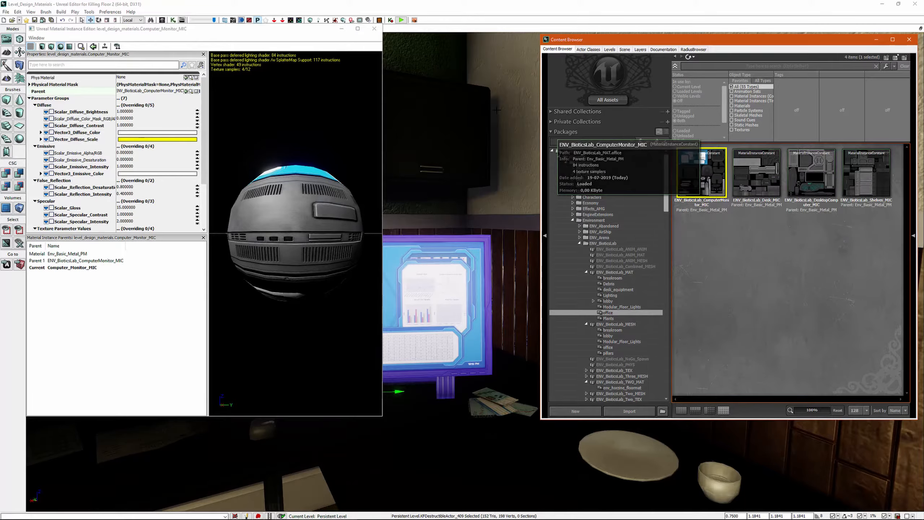
click(374, 29)
right_drag(435, 159, 440, 157)
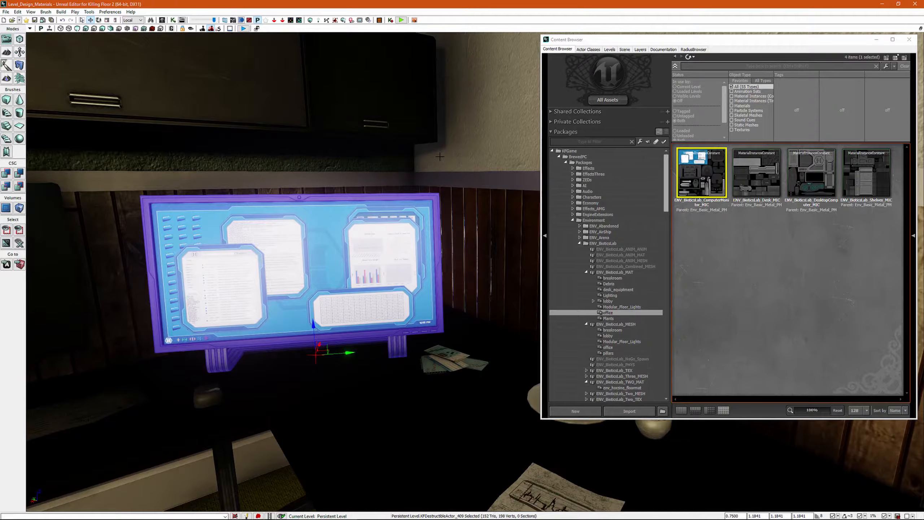
right_drag(440, 158, 416, 194)
right_drag(510, 242, 519, 245)
right_drag(420, 246, 413, 266)
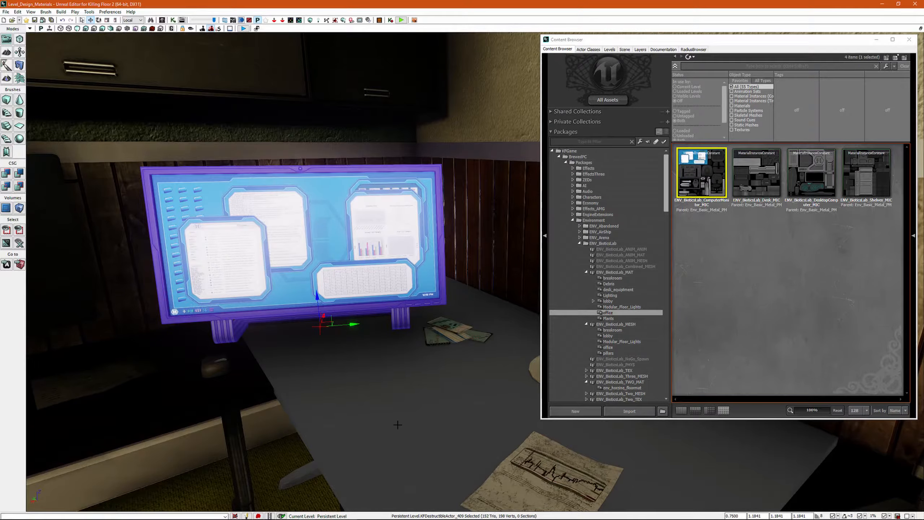
right_drag(398, 425, 418, 390)
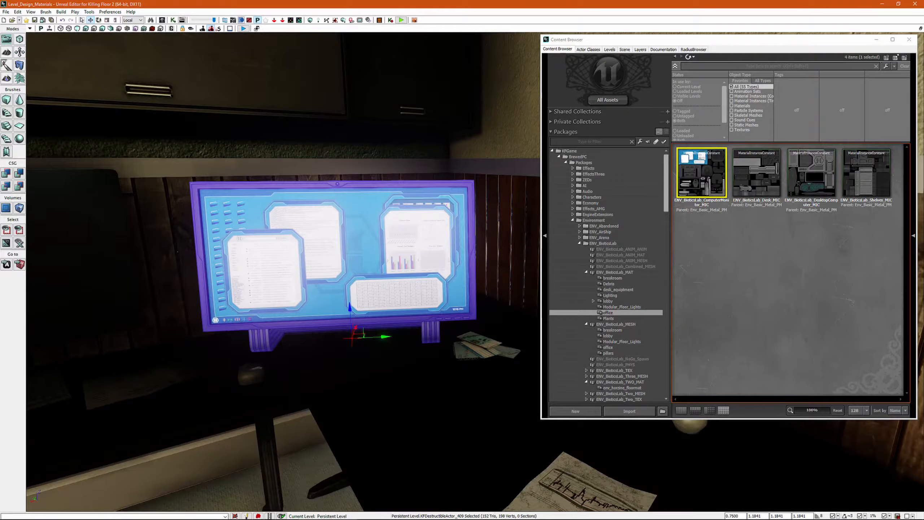
mouse_move(161, 518)
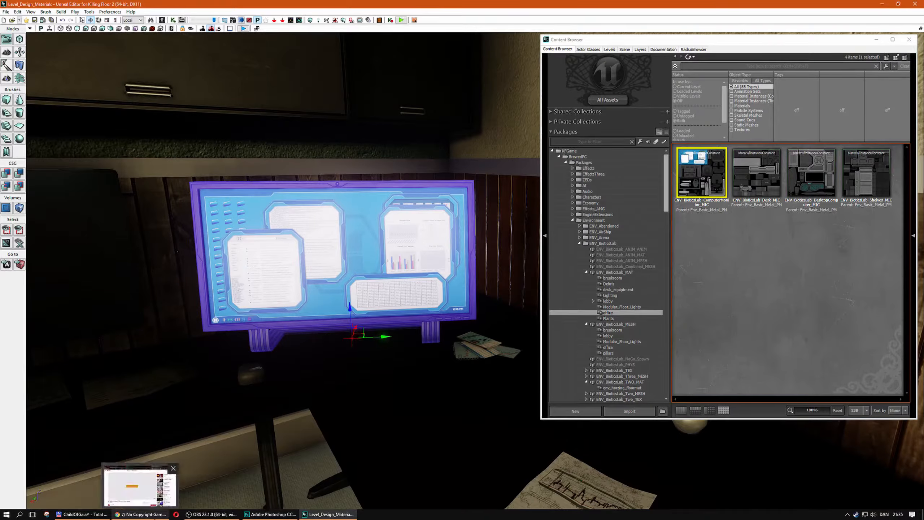
mouse_move(290, 437)
right_down()
mouse_move(298, 432)
mouse_move(279, 429)
mouse_move(298, 426)
mouse_move(289, 431)
right_up()
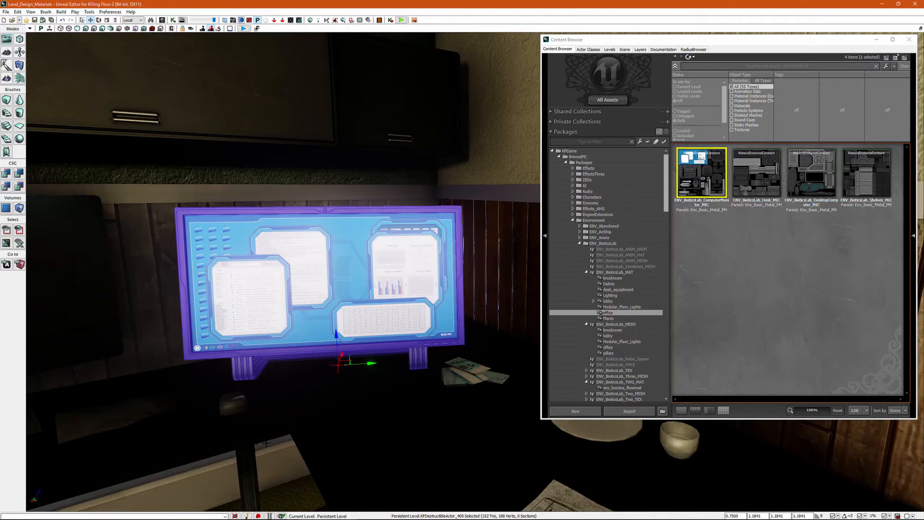
right_click(7, 514)
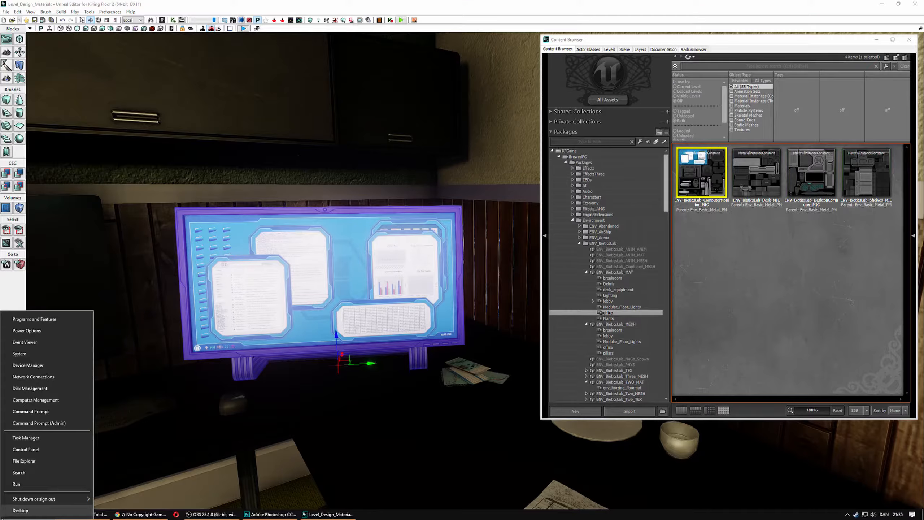
Step: Switch to File Explorer and locate the umodel_win32.zip archive on the GamesSSD (D:) drive
click(48, 461)
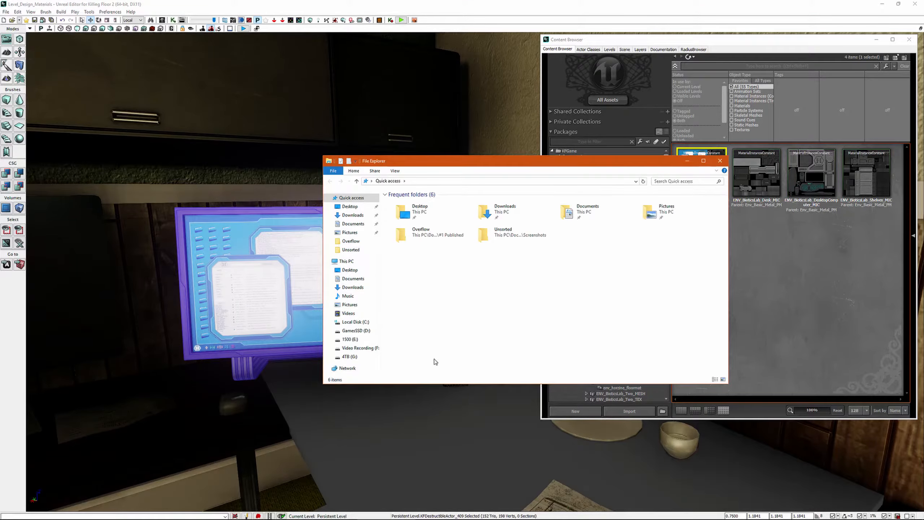
click(352, 331)
click(488, 219)
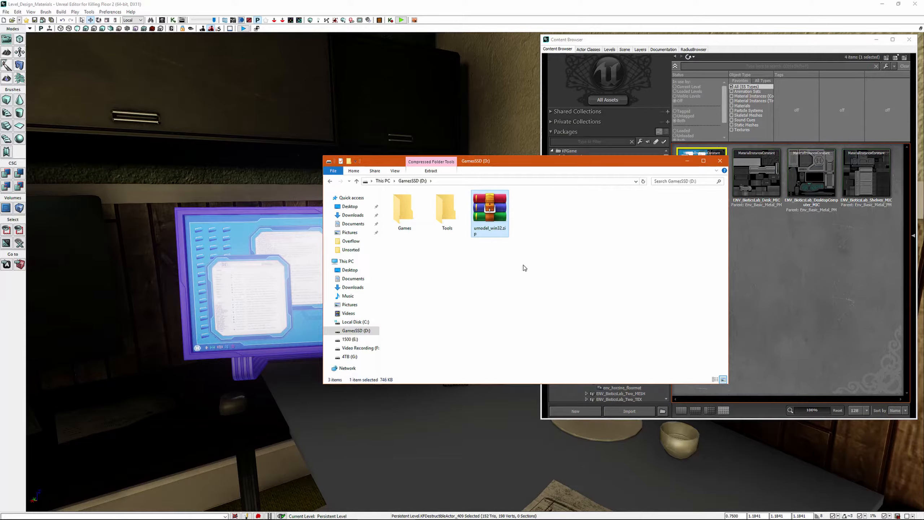
drag(494, 165, 623, 184)
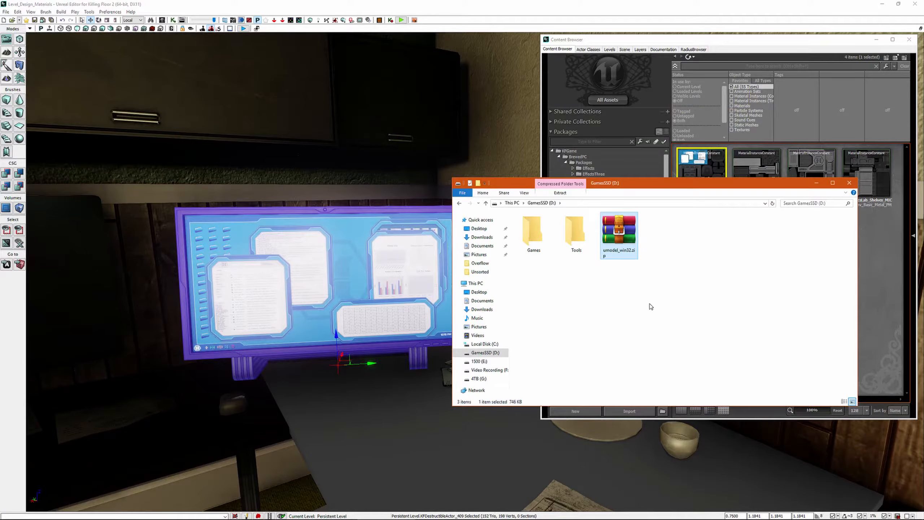
right_click(632, 298)
drag(800, 178, 799, 166)
Step: Extract the umodel_win32.zip archive to its own umodel_win32 folder on the D: drive
right_click(620, 218)
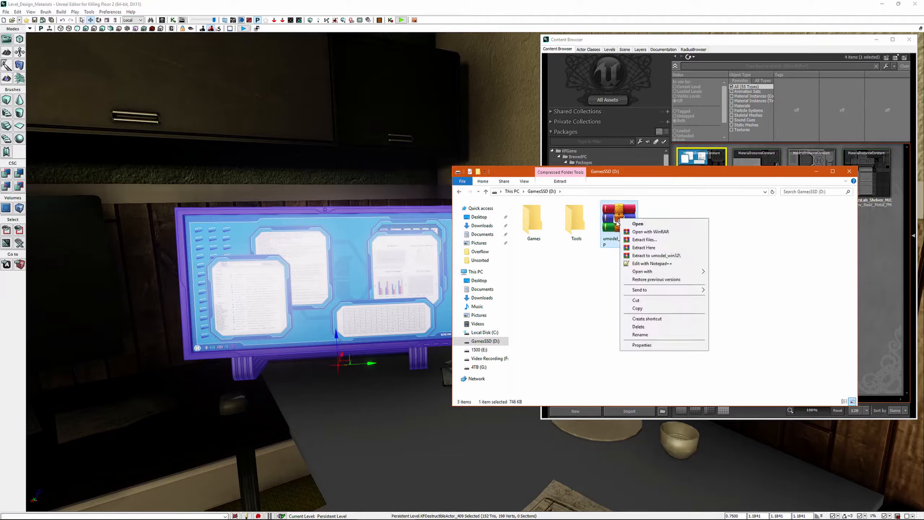
click(643, 240)
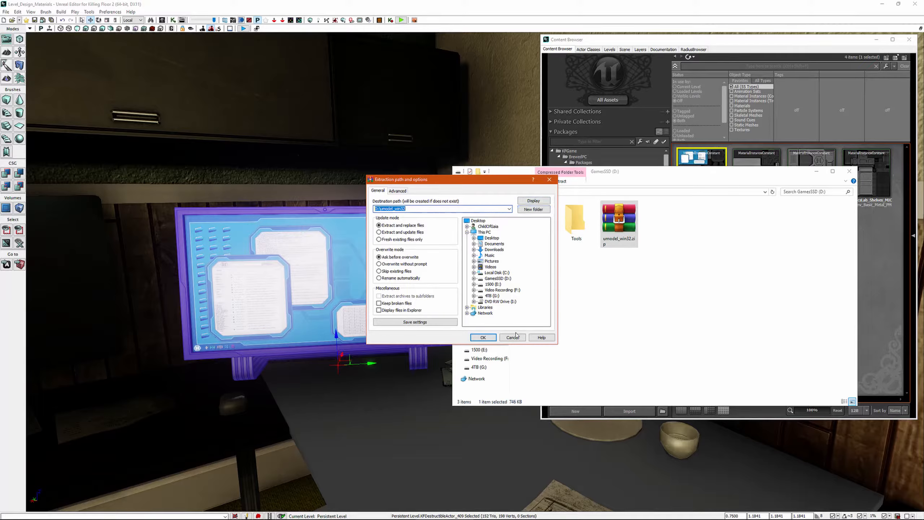
click(483, 338)
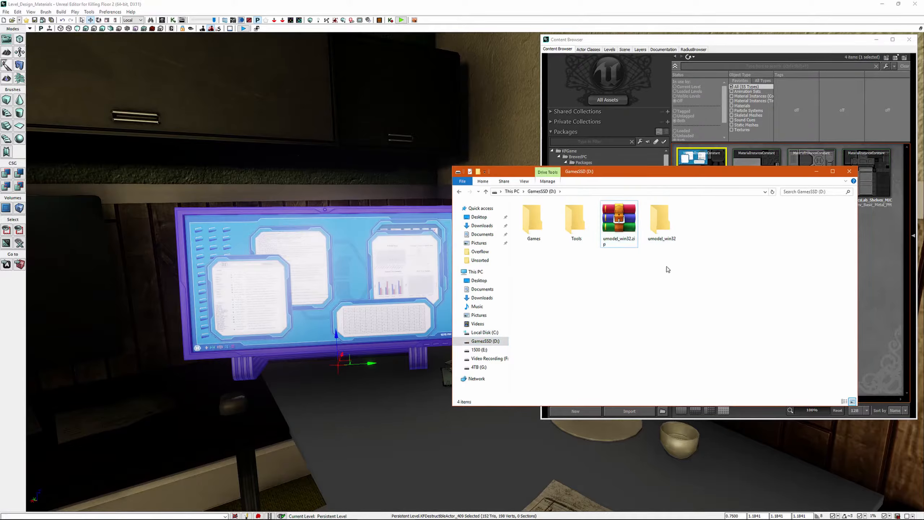
Step: Run umodel.exe from the extracted umodel_win32 folder with the default startup options, look at its package chooser and close it
double_click(660, 224)
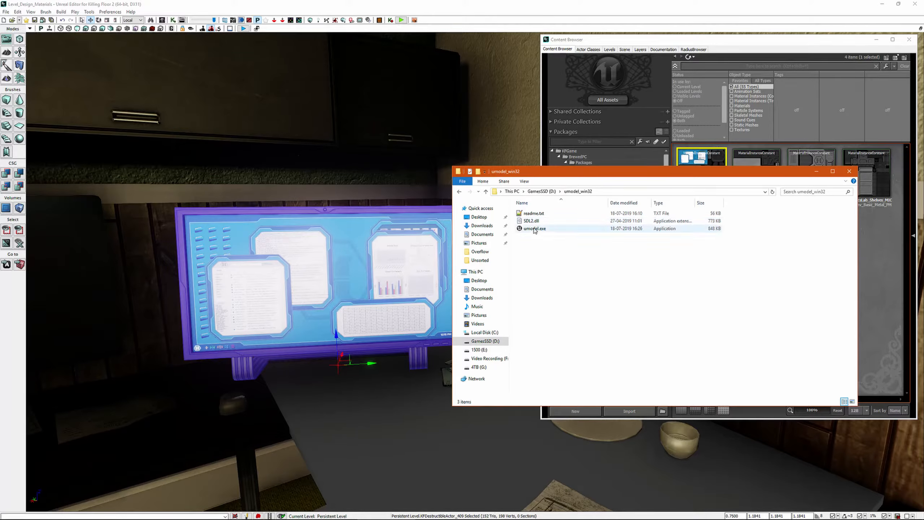
double_click(535, 229)
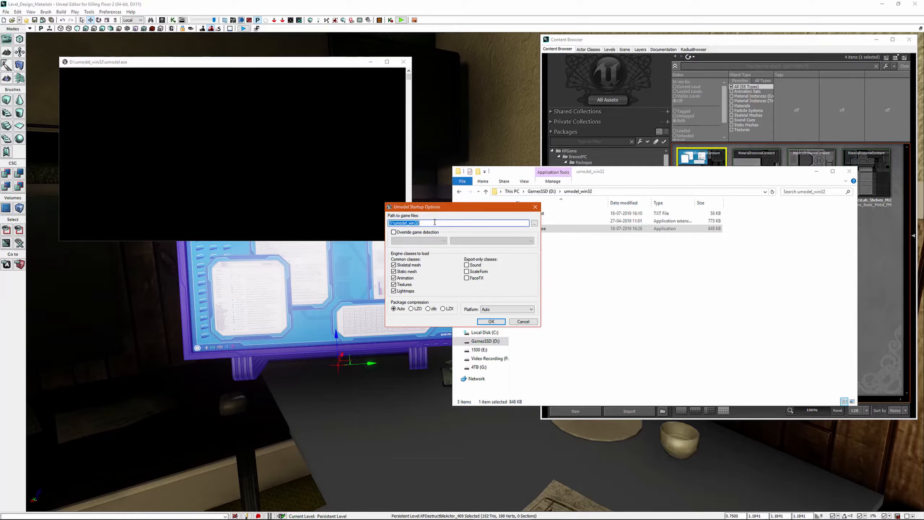
click(491, 321)
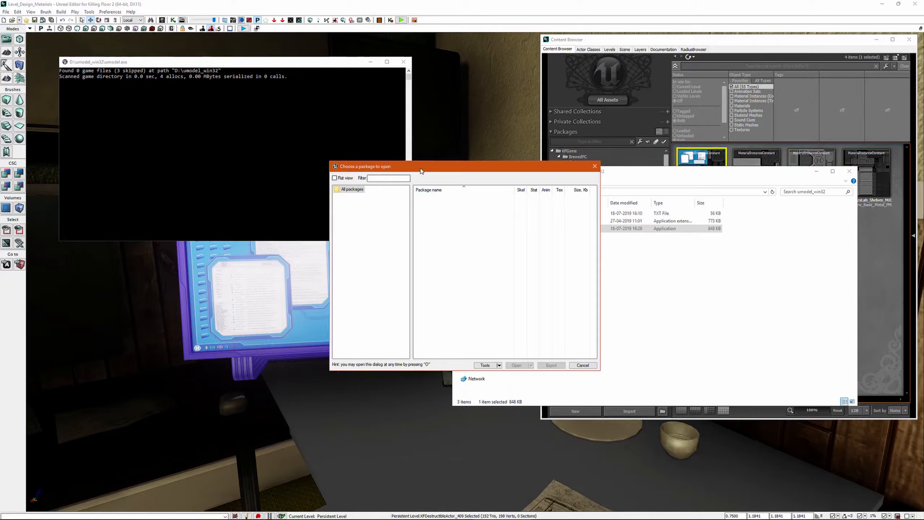
drag(420, 169, 465, 123)
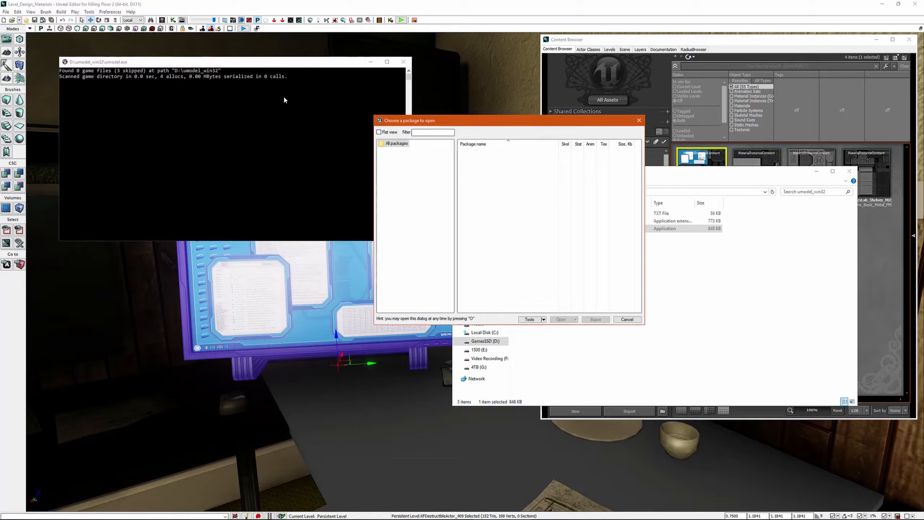
drag(293, 66, 349, 94)
click(513, 124)
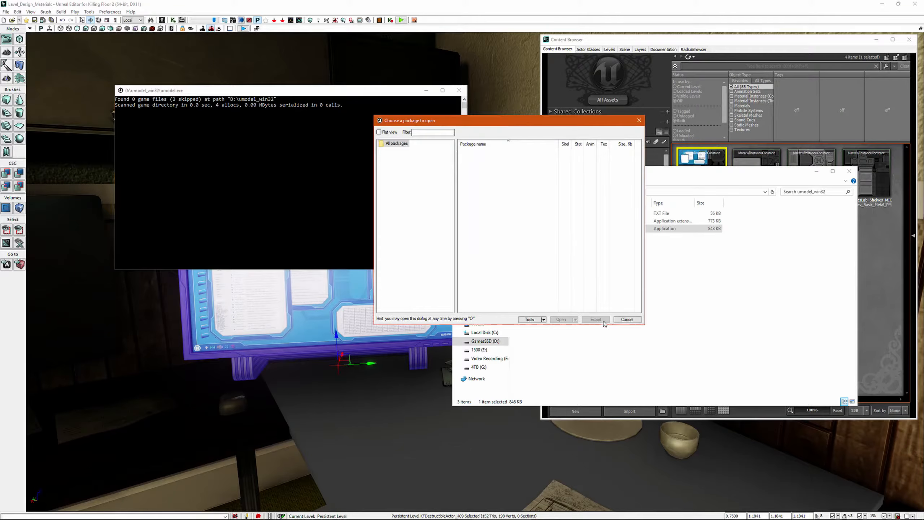
click(639, 120)
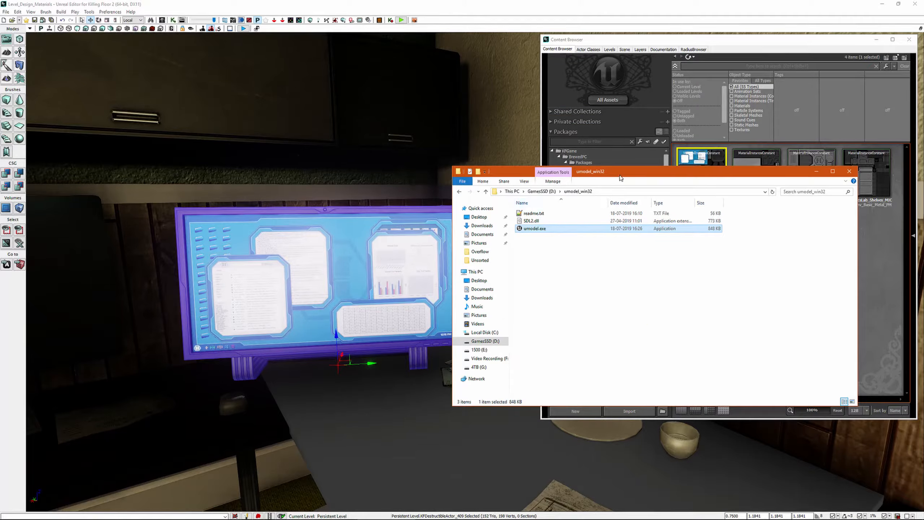
mouse_move(506, 167)
mouse_down()
mouse_move(487, 207)
mouse_move(501, 182)
mouse_up()
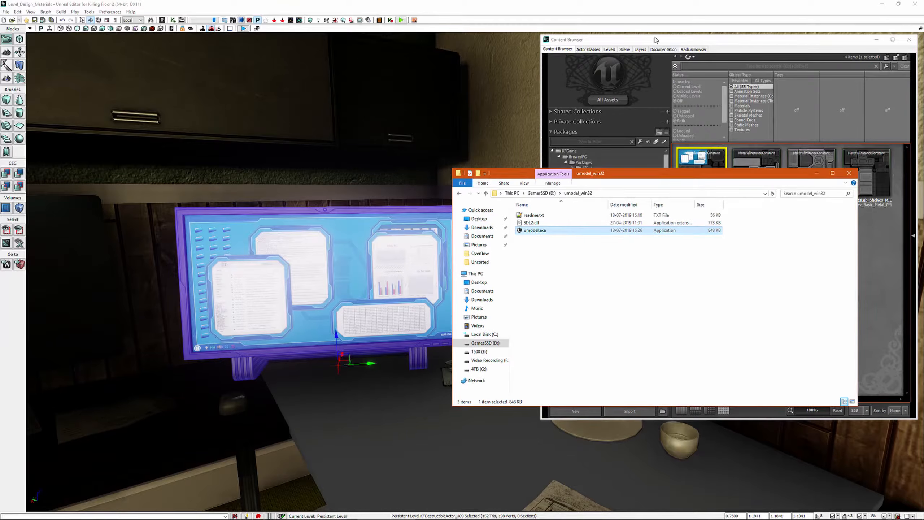
Step: Return to the Content Browser and browse the Environment packages through ENV_BioticsLab_MAT to its office group
click(645, 118)
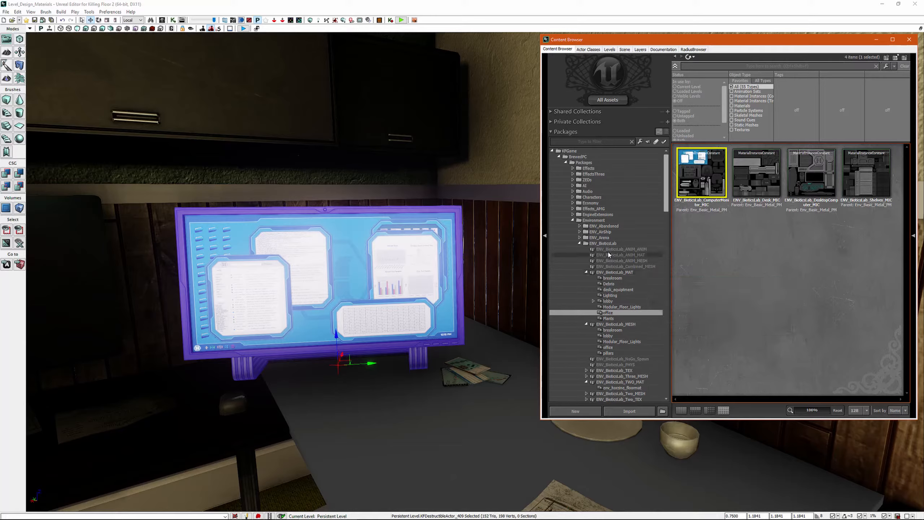
click(598, 221)
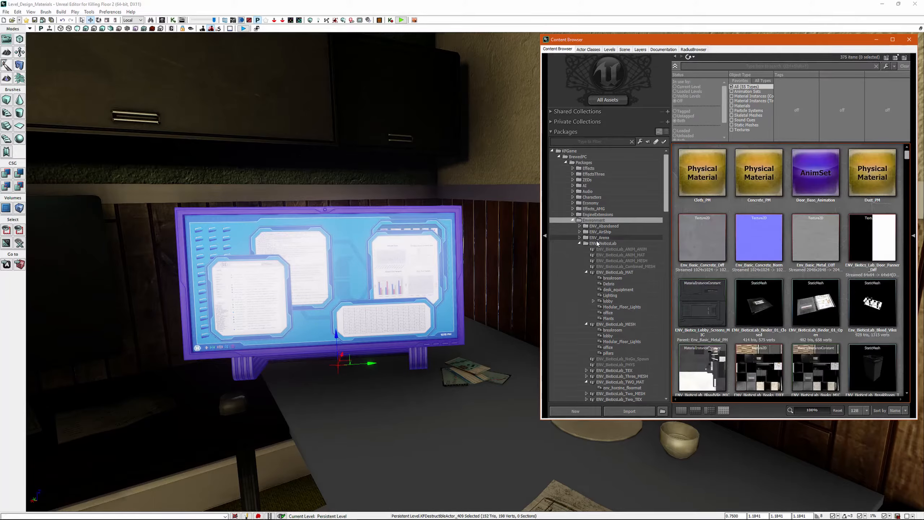
click(597, 243)
click(623, 272)
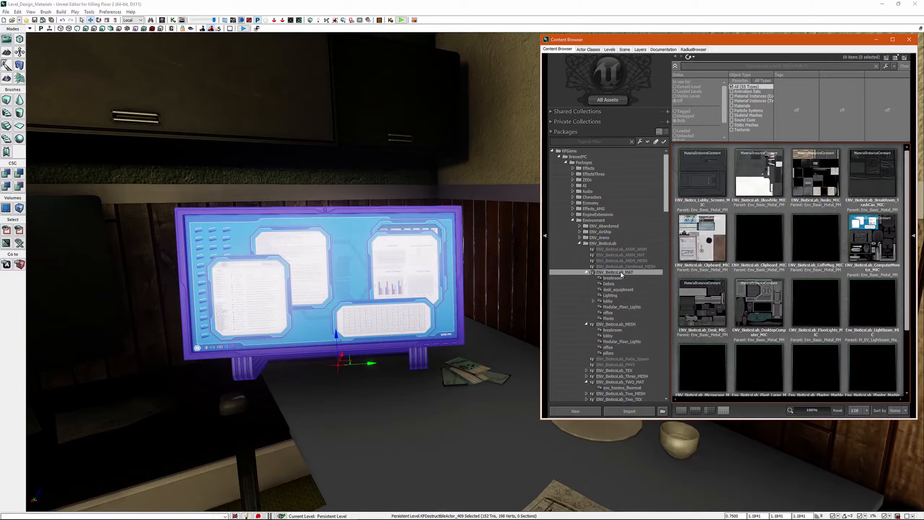
click(618, 289)
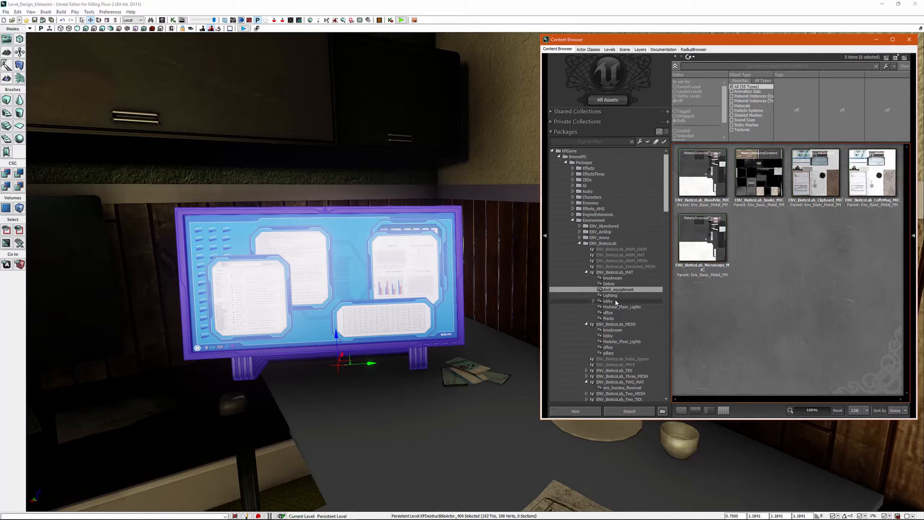
click(612, 313)
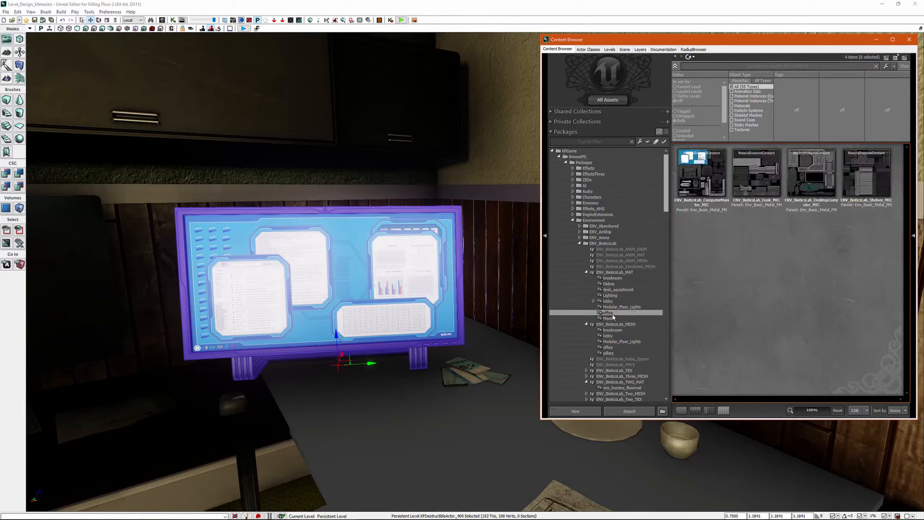
Step: Open ENV_BioticsLab_ComputerMonitor_MIC in the Material Instance Editor and collapse its Diffuse, Emissive, False_Reflection and Specular parameter groups
click(704, 178)
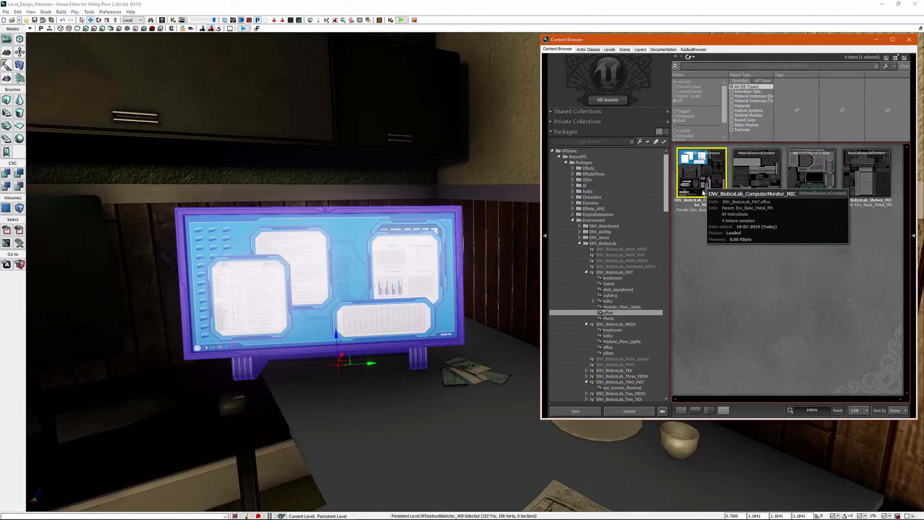
right_click(702, 172)
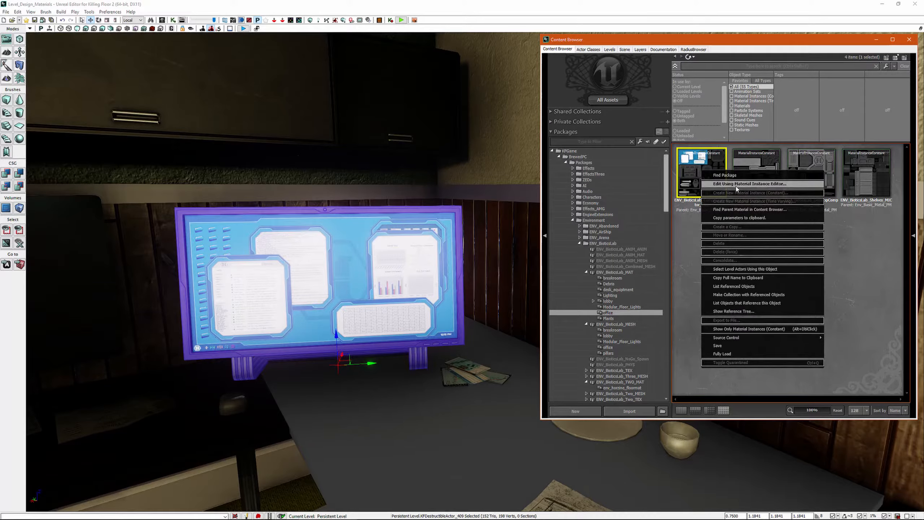
click(750, 183)
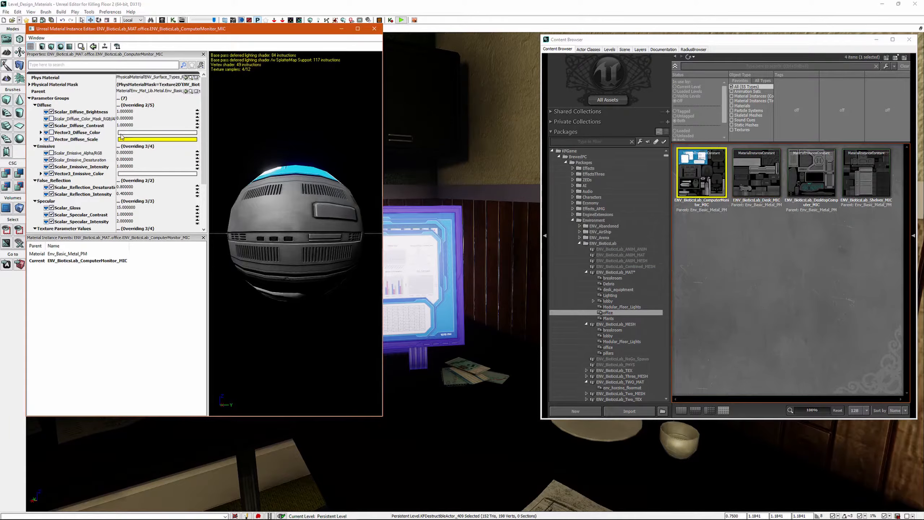
click(35, 105)
click(35, 112)
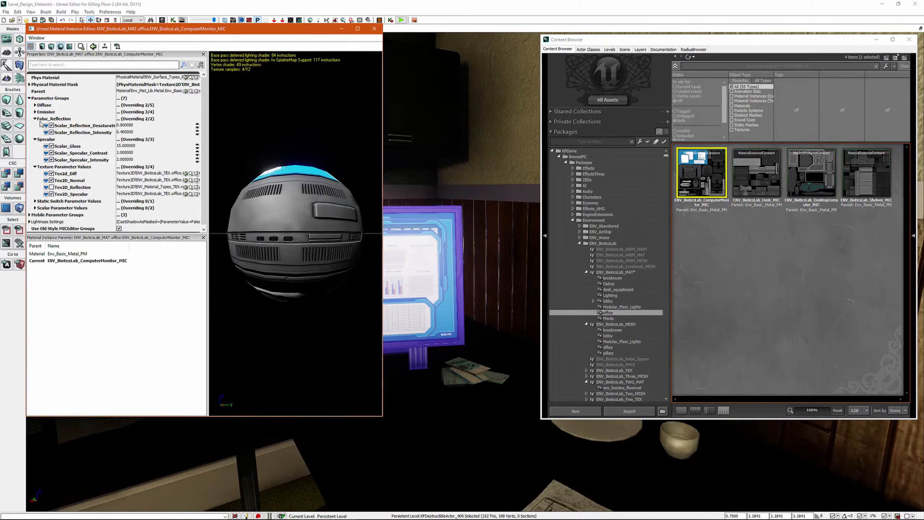
click(35, 118)
click(35, 126)
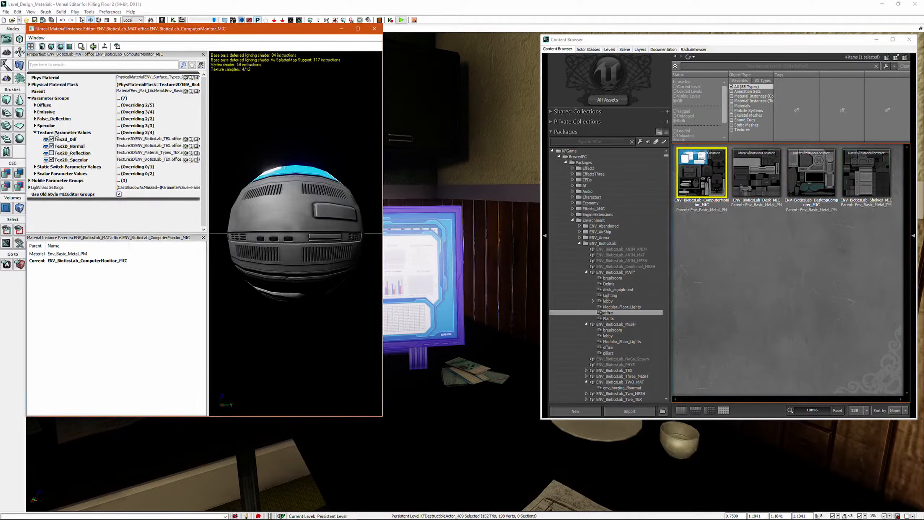